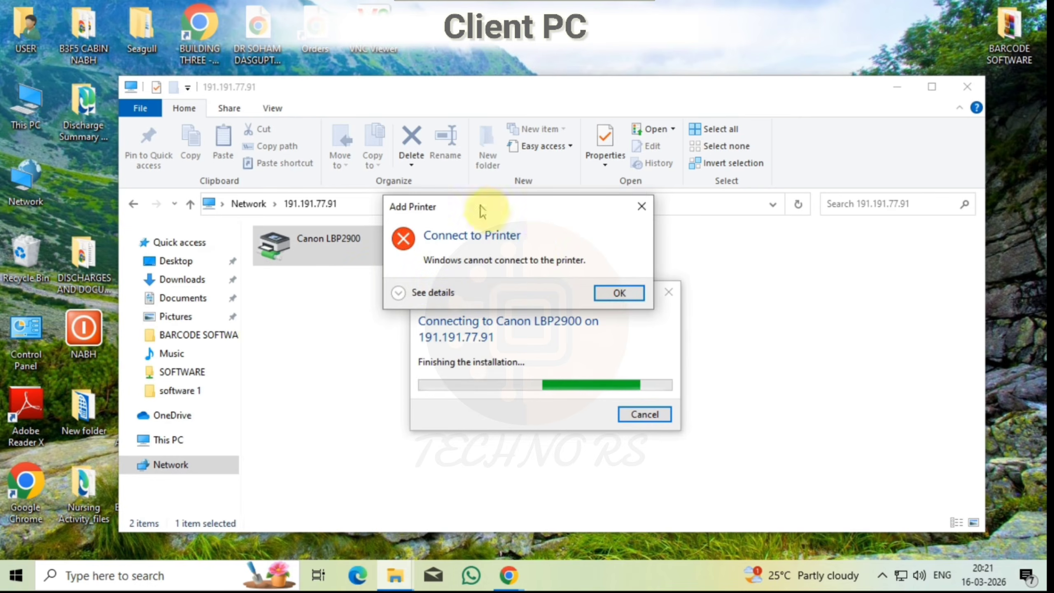
Step: Retry connecting to the shared Canon LBP2900 printer, view the connection error details and close the network folder
left_click(400, 294)
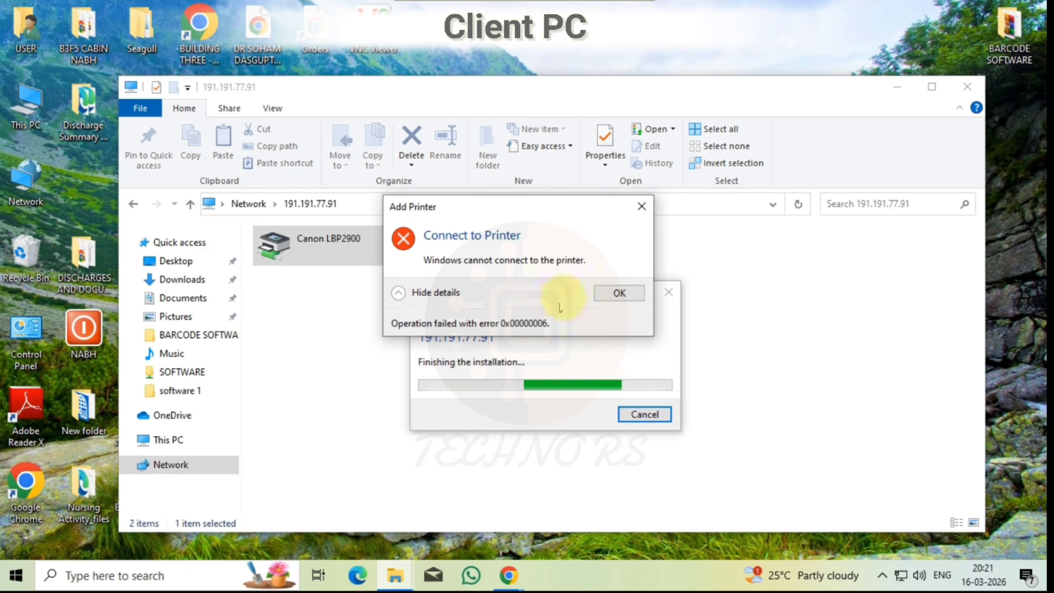
left_click(616, 292)
double_click(334, 243)
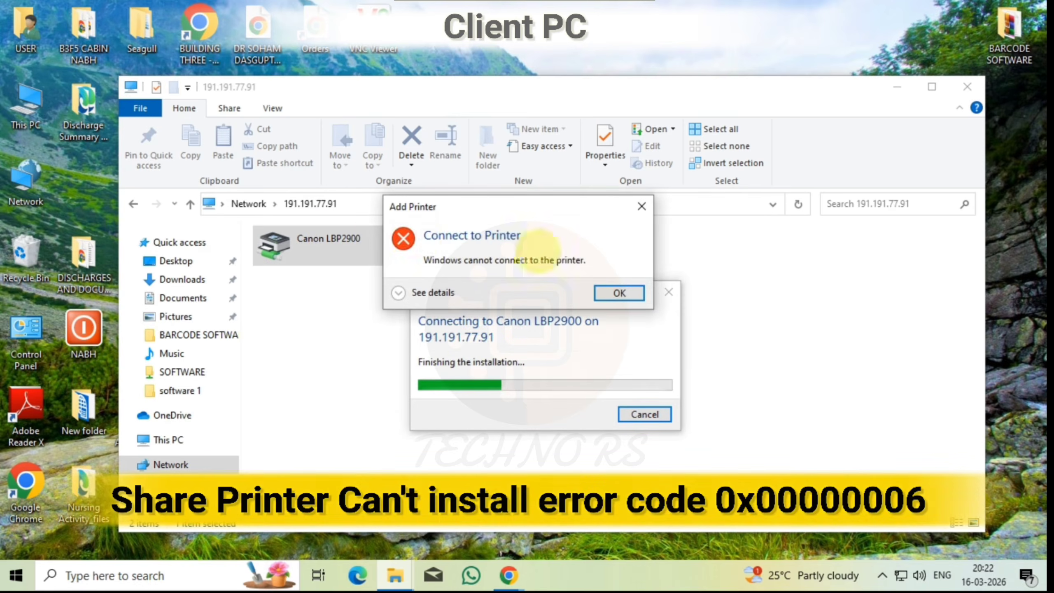
left_click(399, 293)
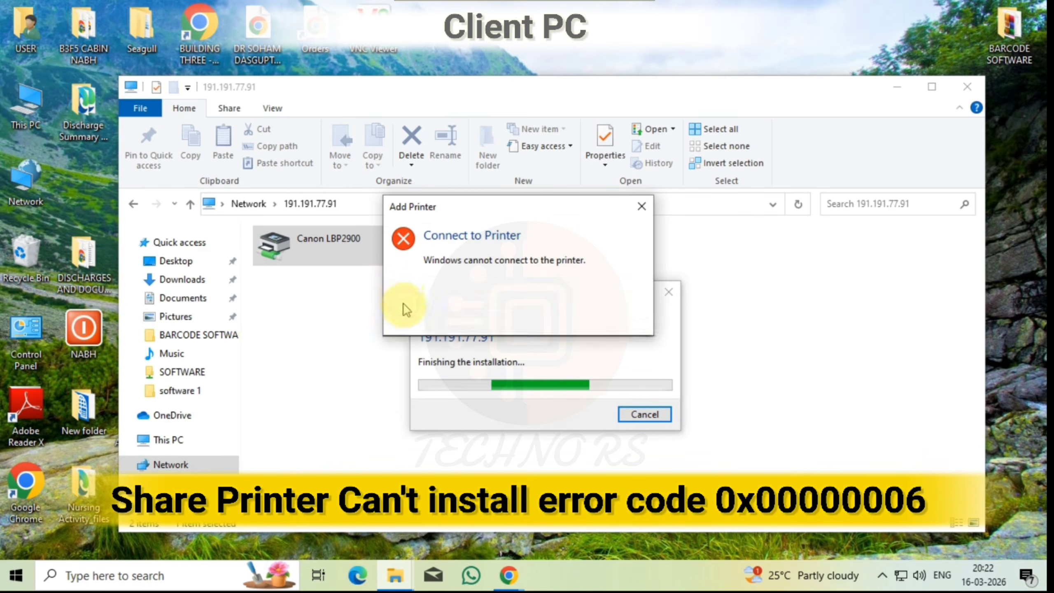
left_click(618, 294)
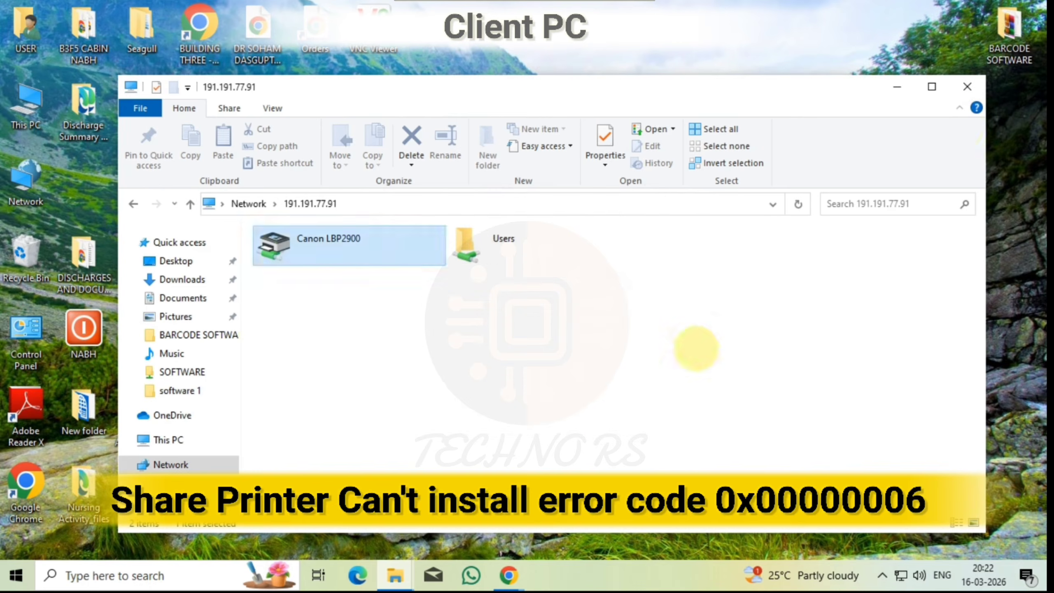
left_click(963, 87)
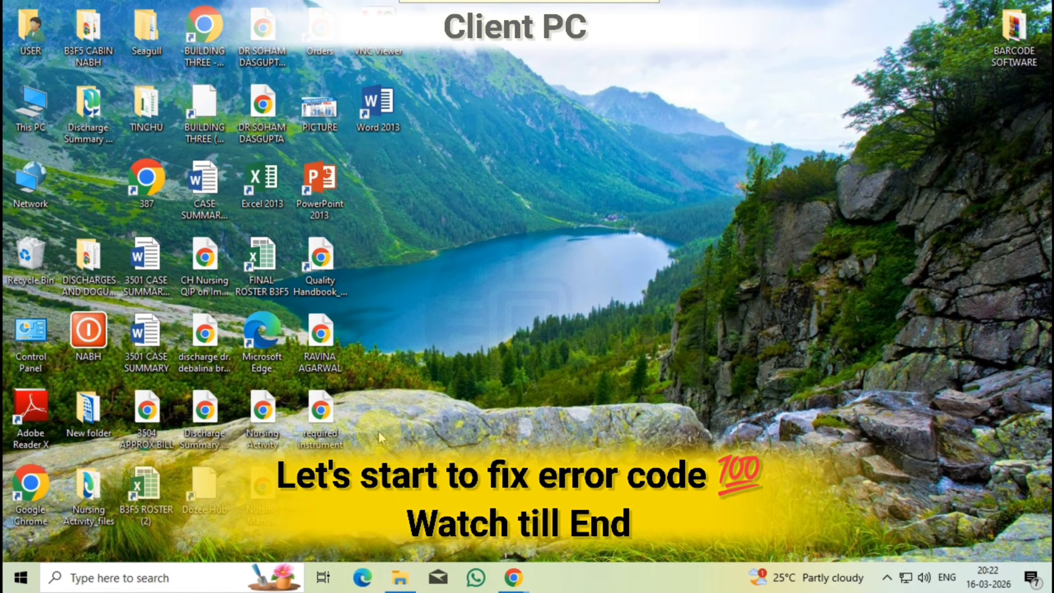
Step: Search Windows for "registry", open Registry Editor and allow it to make changes to the device
key("super")
type("reg")
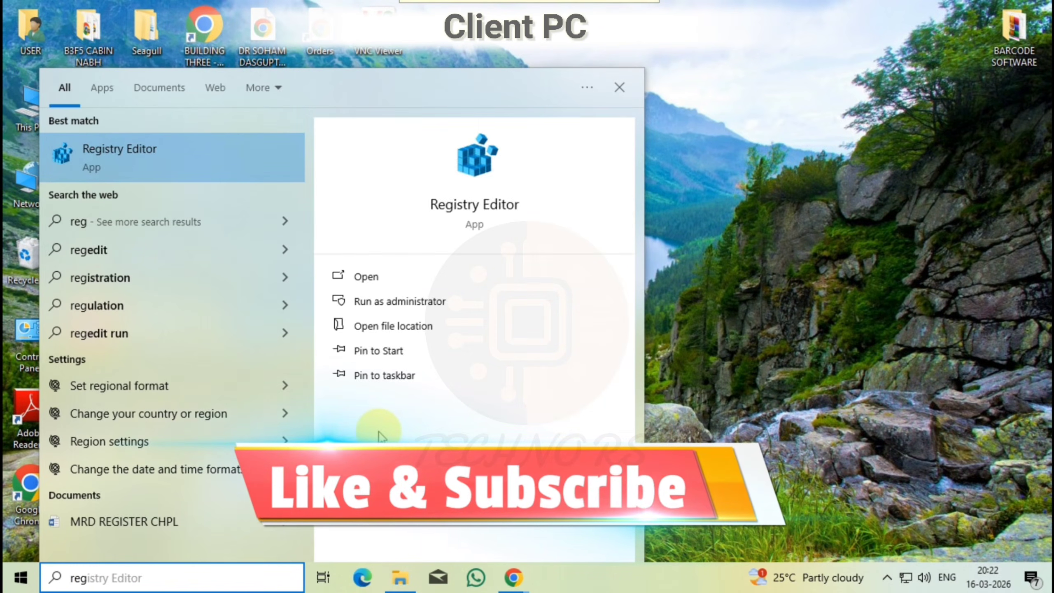
type("ist")
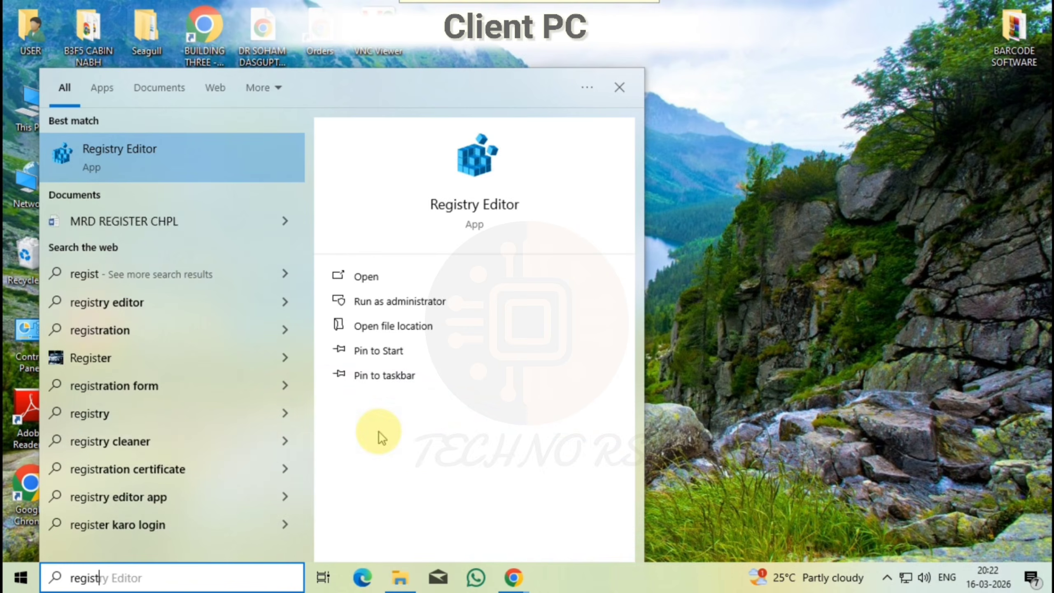
type("ry")
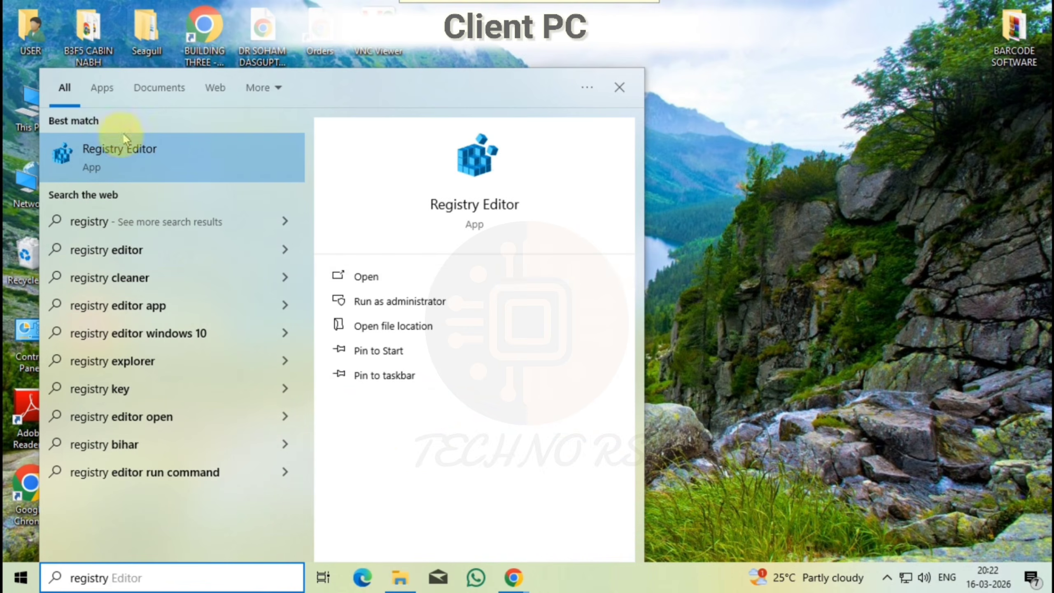
left_click(132, 150)
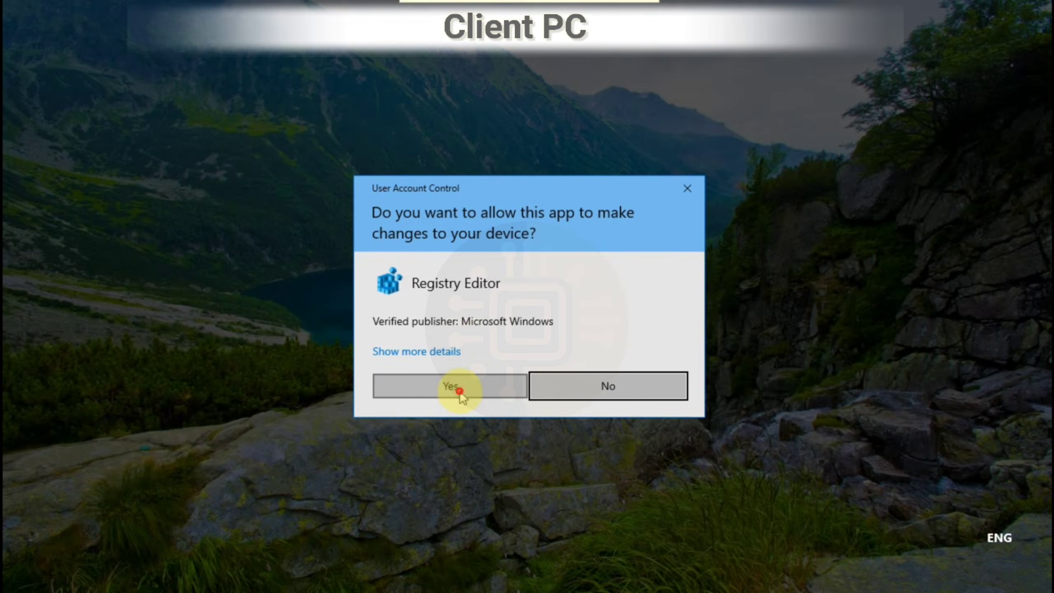
left_click(458, 390)
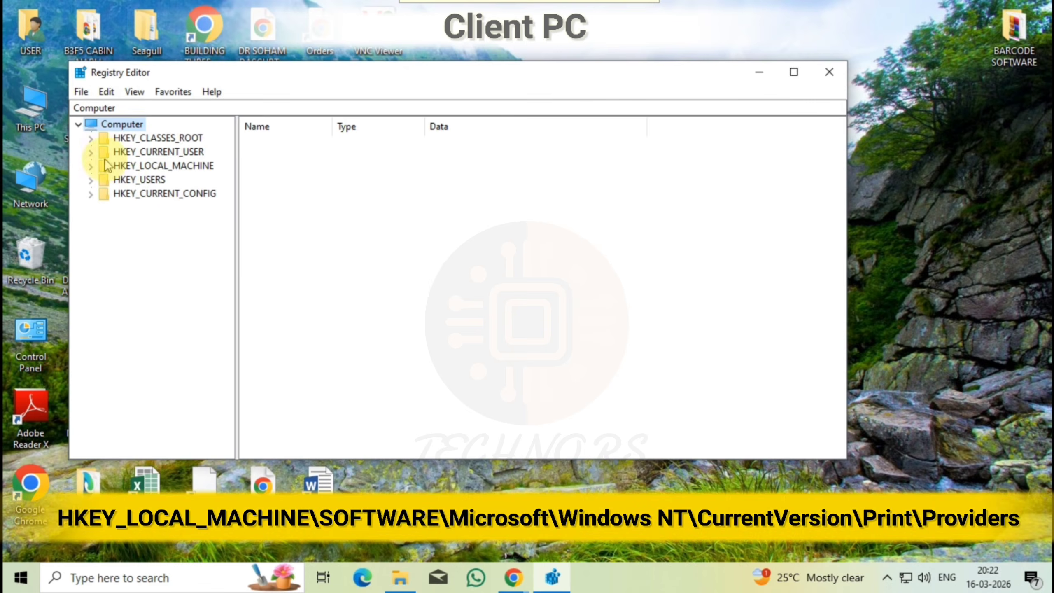
Step: Expand the registry path HKEY_LOCAL_MACHINE\SOFTWARE\Microsoft and widen the key tree so full key names fit
left_click(91, 166)
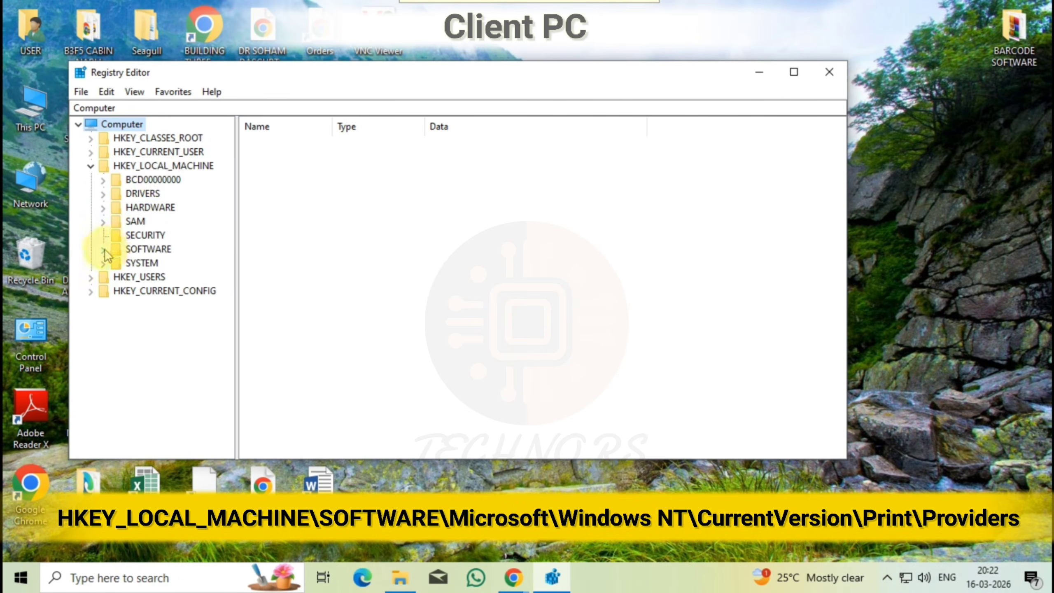
left_click(103, 250)
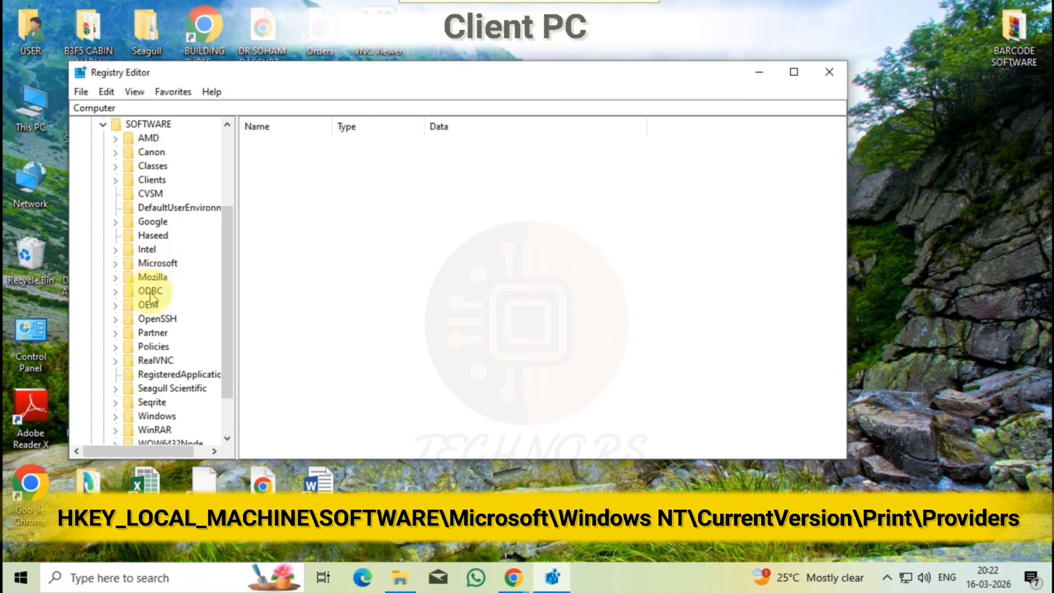
left_click(152, 264)
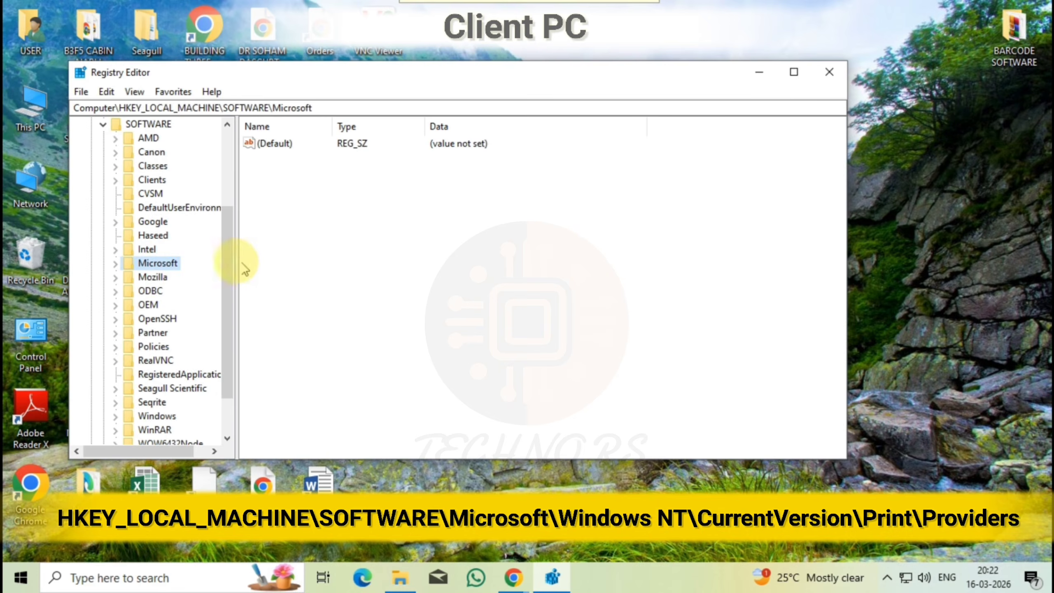
left_click_drag(239, 261, 315, 265)
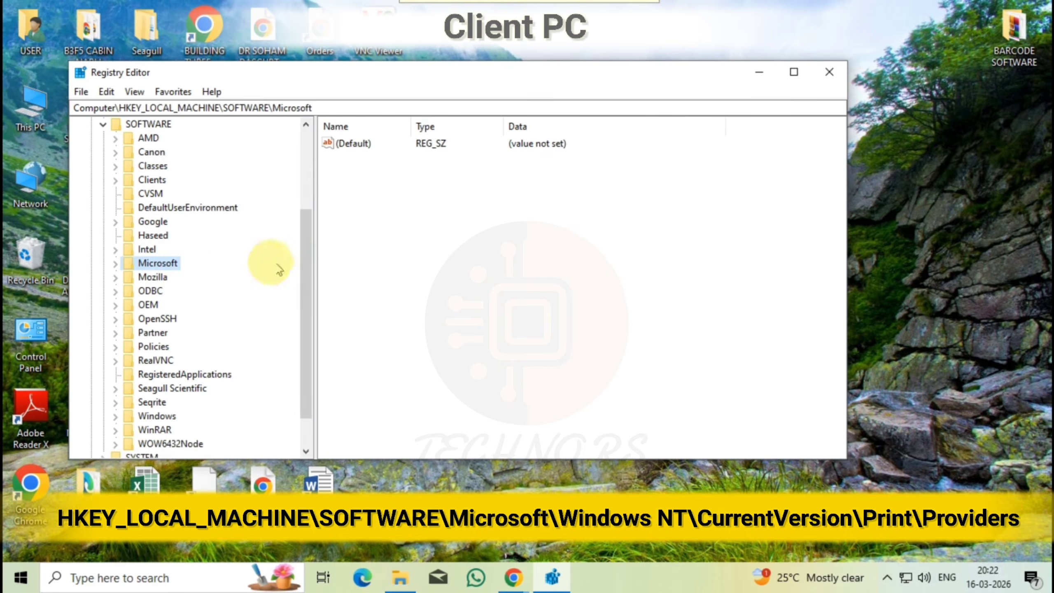
left_click(118, 264)
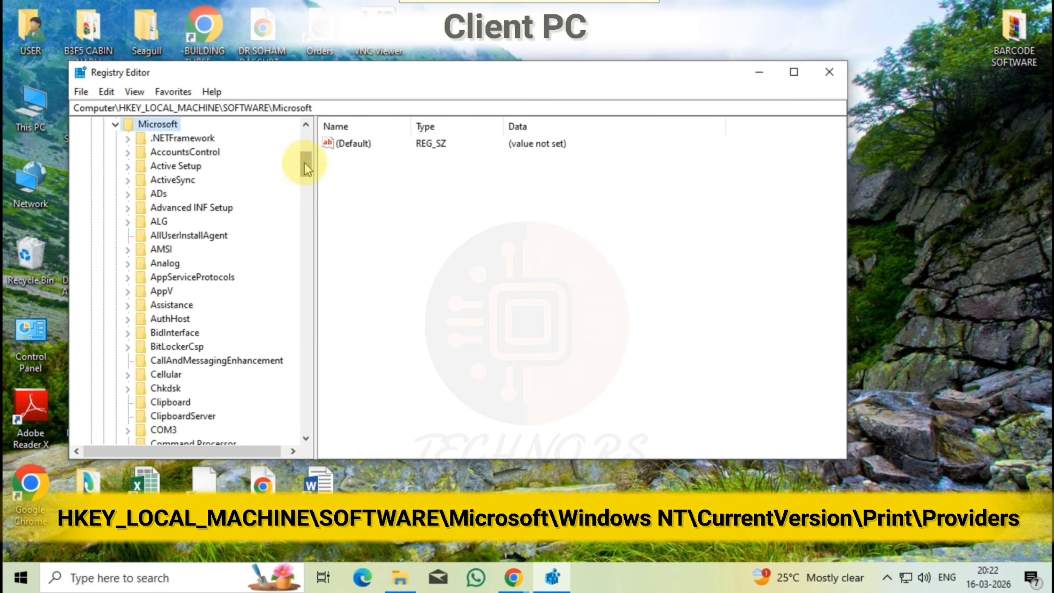
Step: Find the Windows NT key under Microsoft, expand it to check its subkeys and collapse it again
left_click_drag(307, 168, 308, 214)
scroll(204, 254, "down", 4)
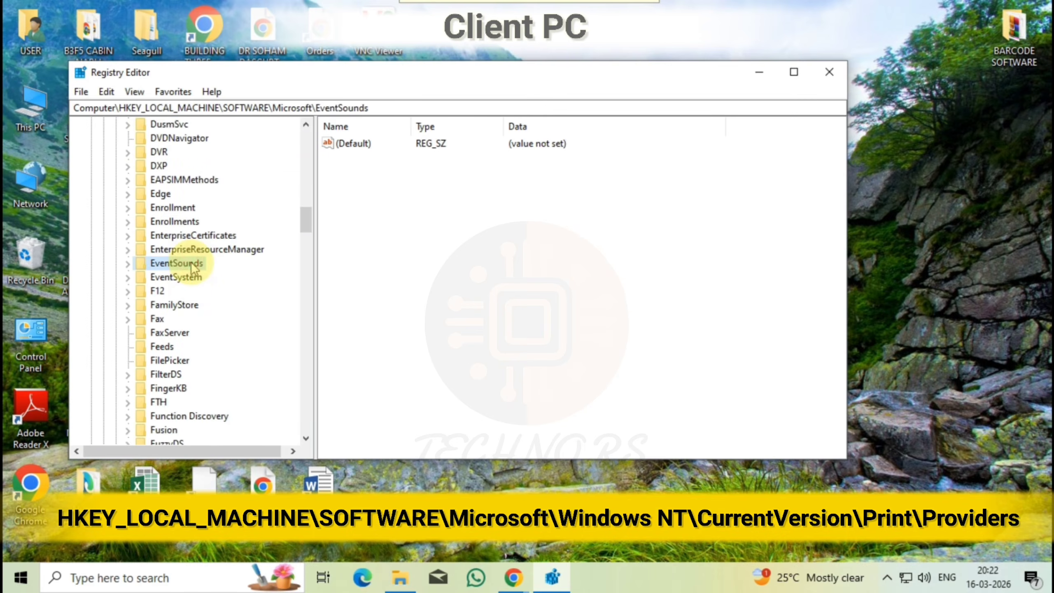
key("w")
scroll(195, 287, "down", 3)
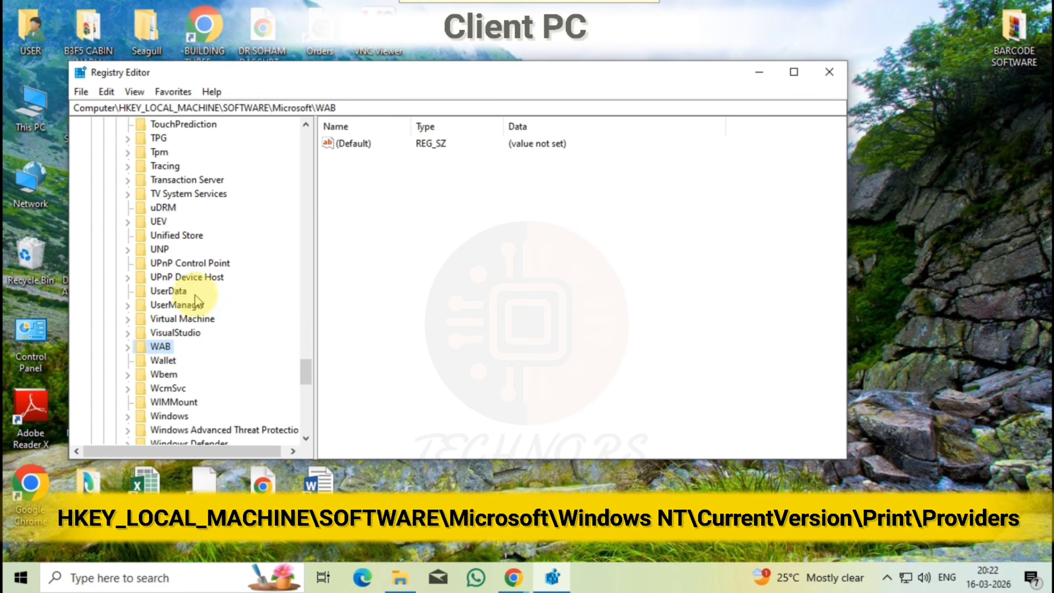
scroll(198, 301, "down", 4)
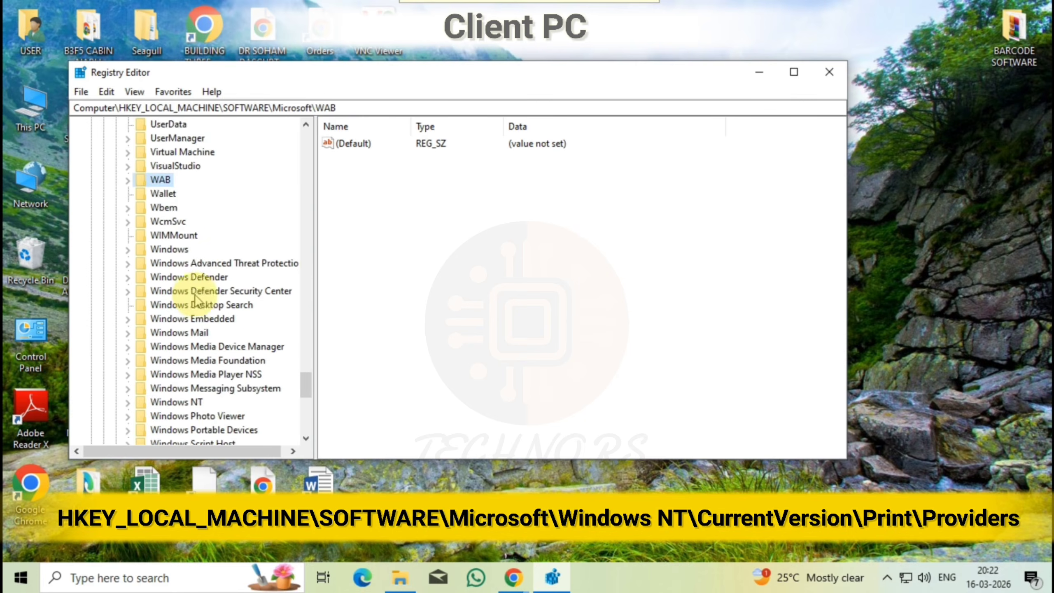
left_click(195, 360)
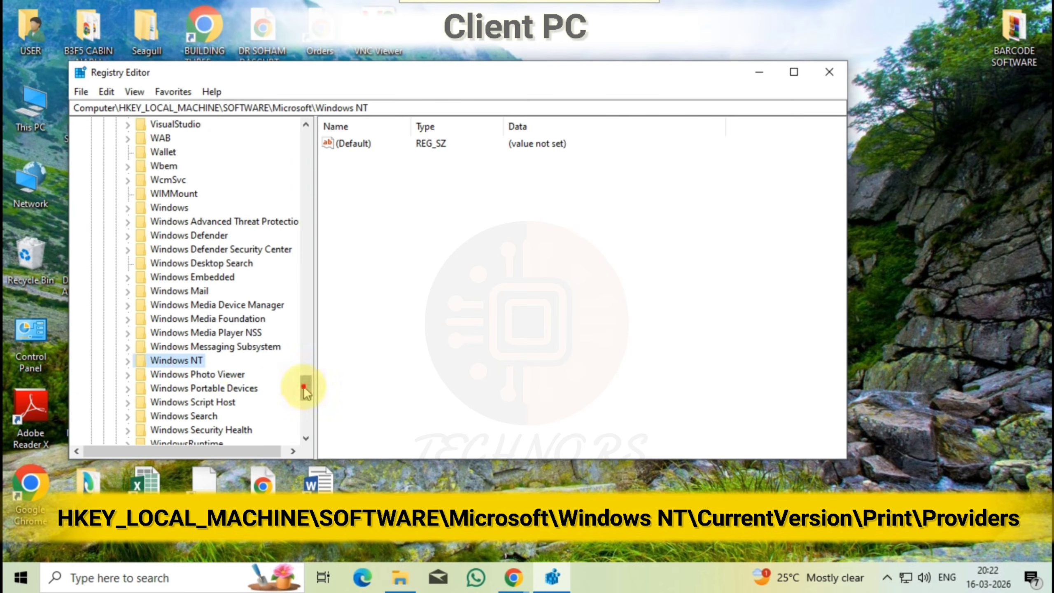
scroll(304, 390, "down", 1)
left_click(128, 319)
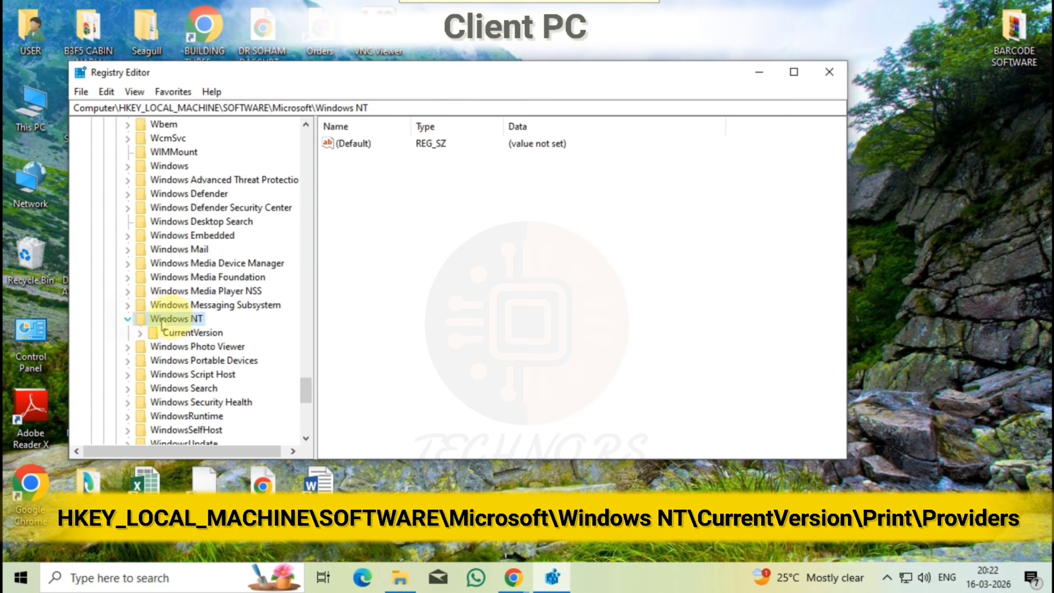
left_click_drag(308, 395, 308, 402)
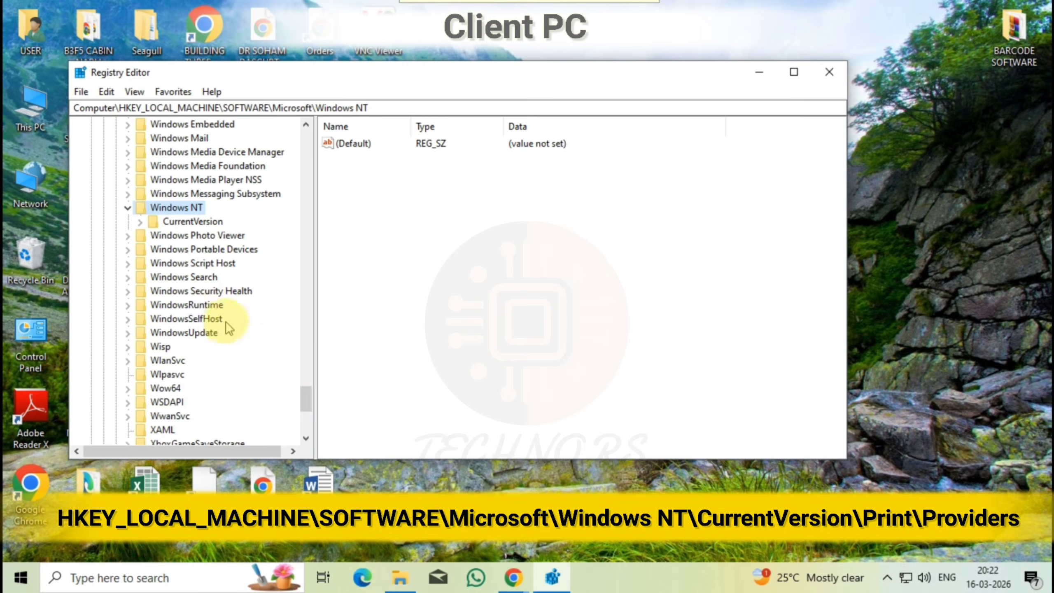
left_click(127, 208)
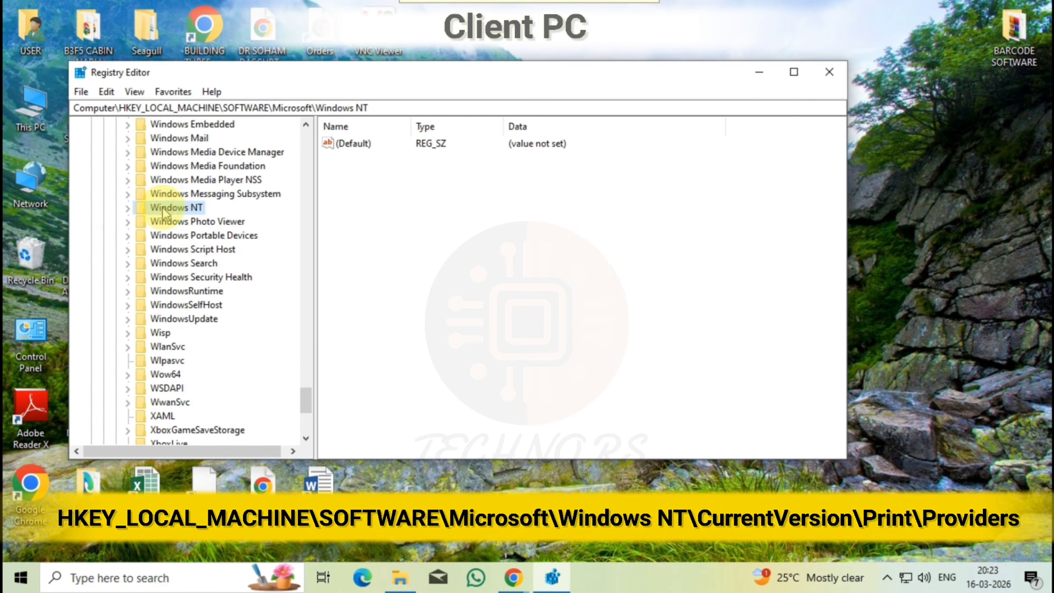
Step: Find the Print key directly under SOFTWARE\Microsoft, check its subkeys and collapse it again
key("p")
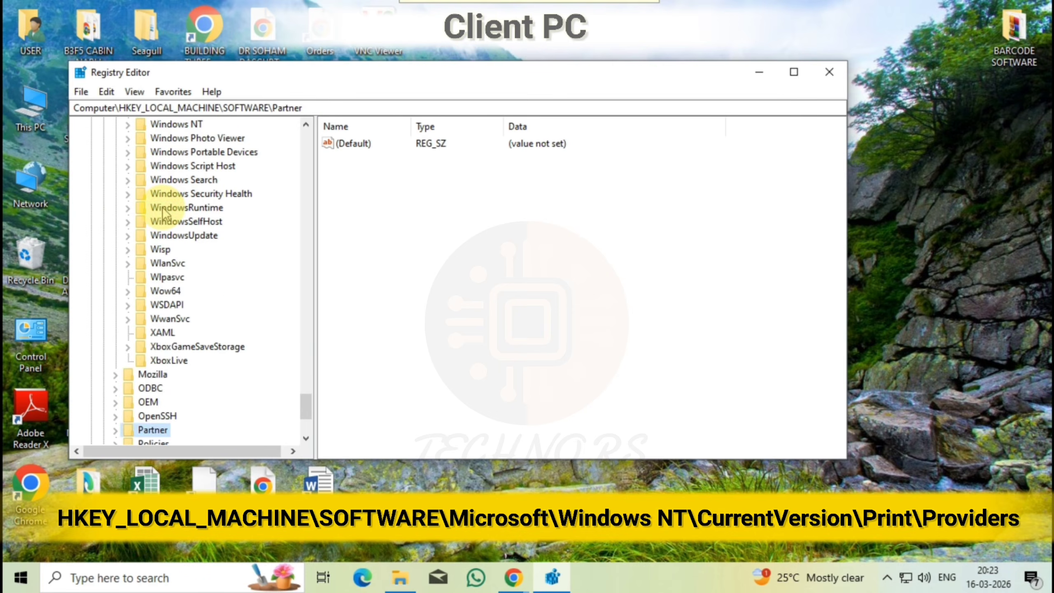
scroll(264, 323, "down", 2)
key("p")
key("p")
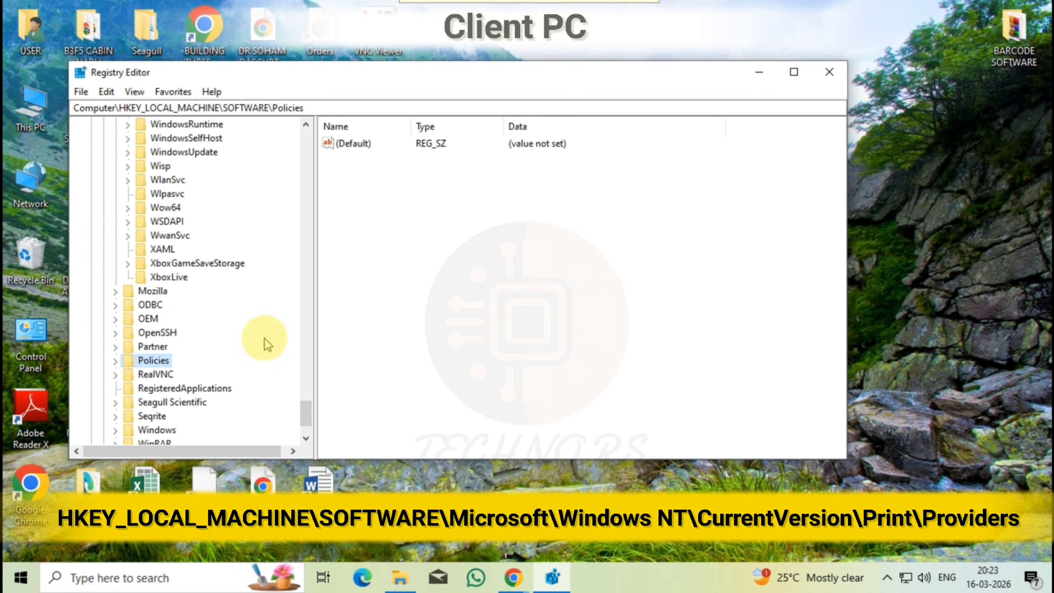
key("p")
key("p")
key("p")
key("p")
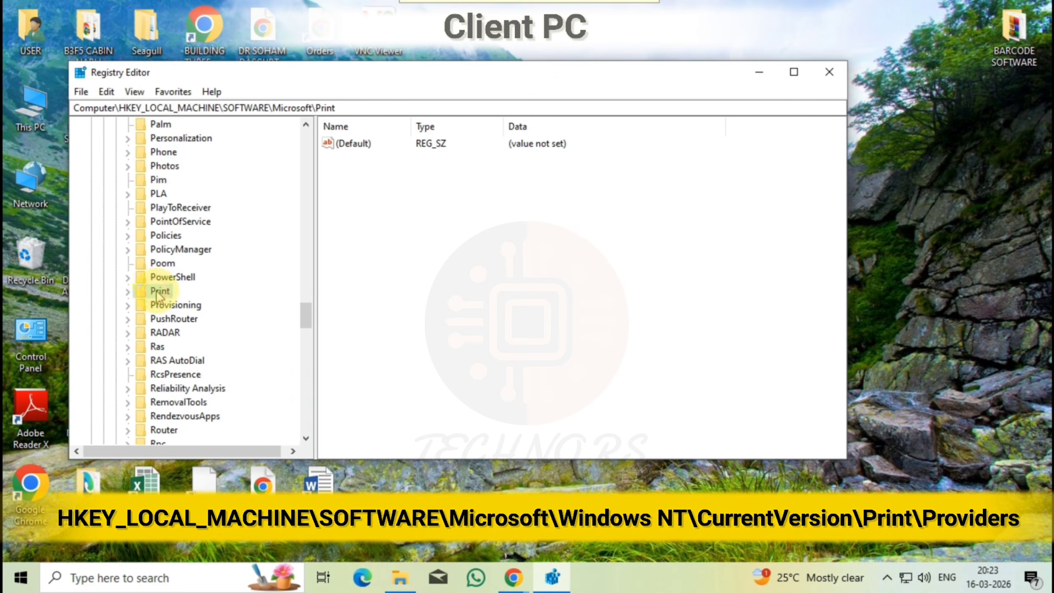
left_click(128, 292)
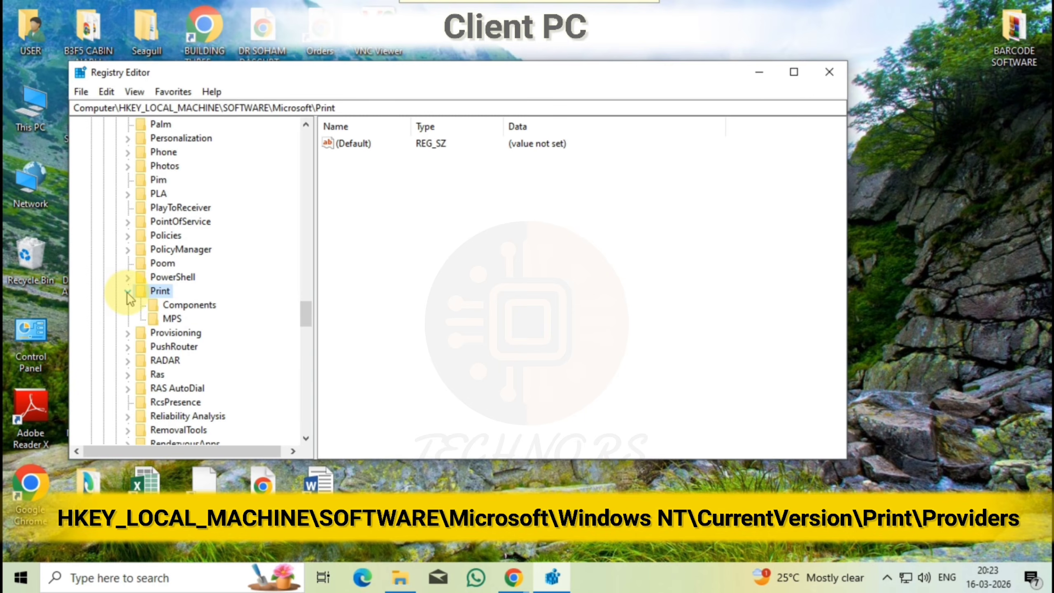
left_click(127, 292)
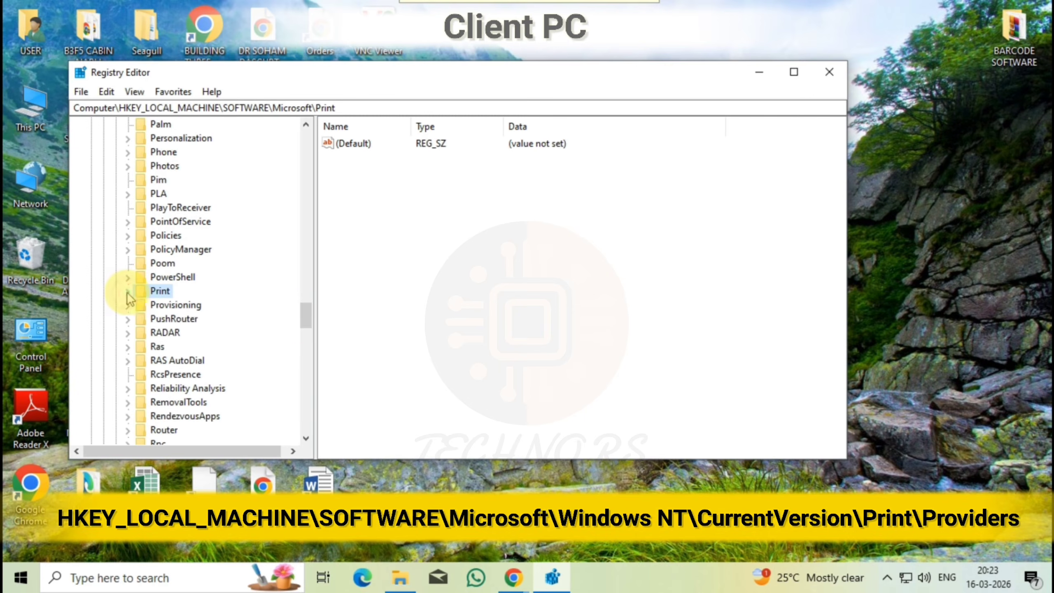
Step: Expand the Windows key under SOFTWARE\Microsoft and try to find a Print key from there
left_click_drag(302, 317, 293, 140)
left_click(185, 348)
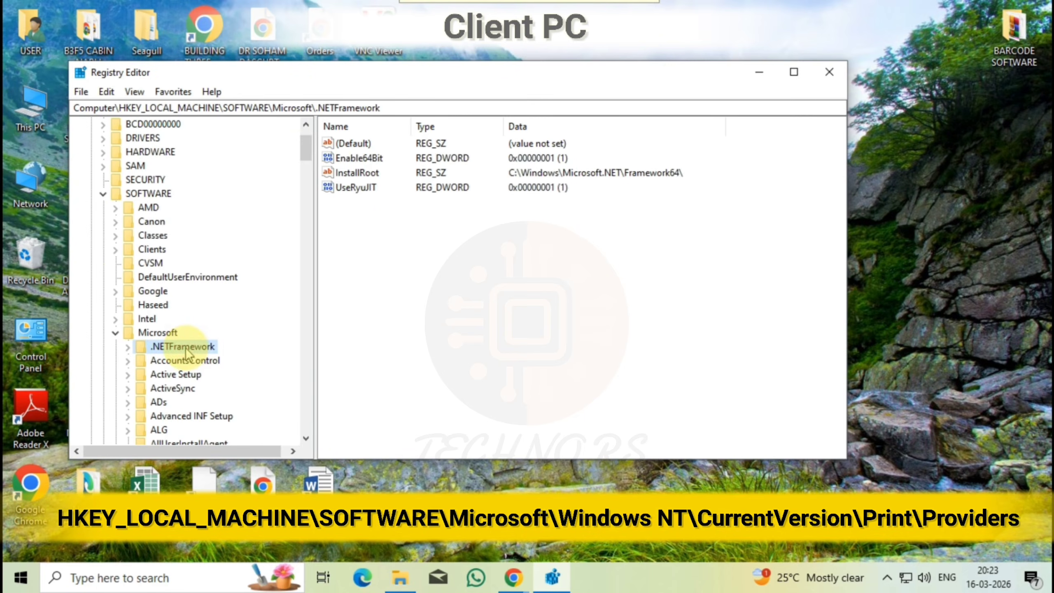
key("w")
key("i")
scroll(186, 353, "down", 3)
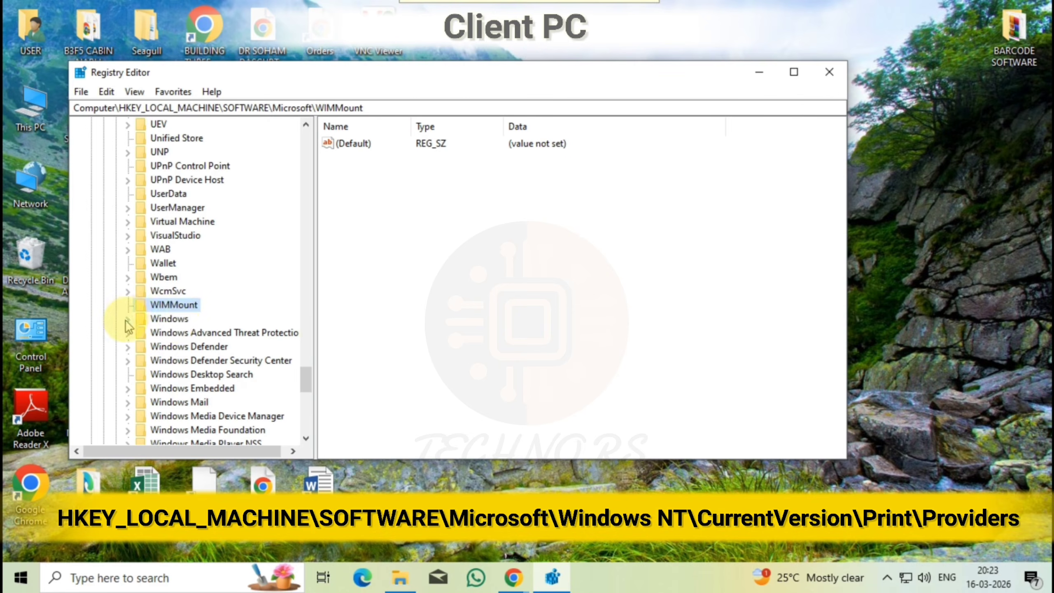
left_click(127, 320)
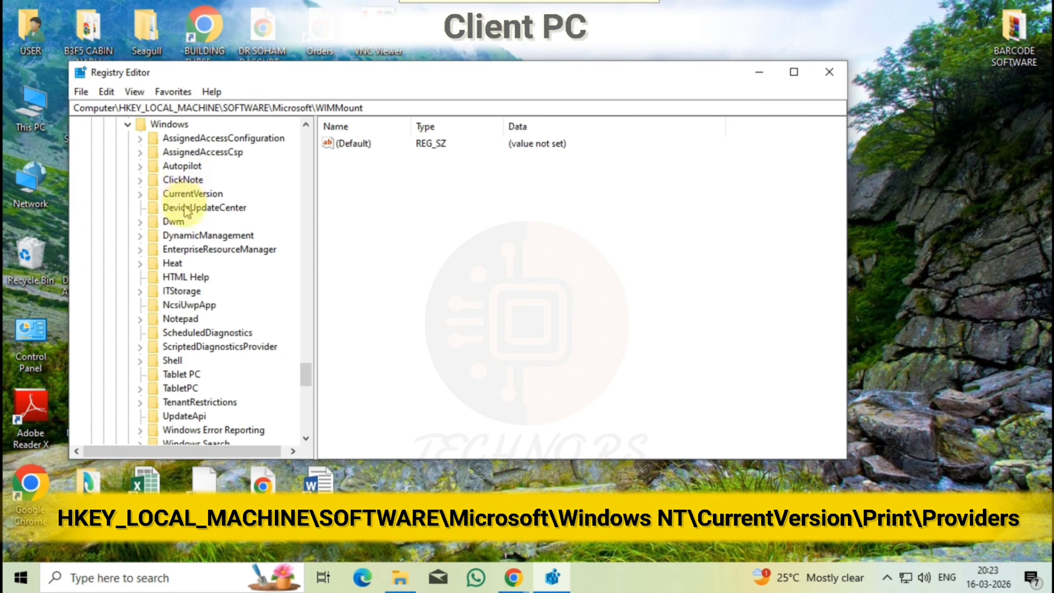
key("p")
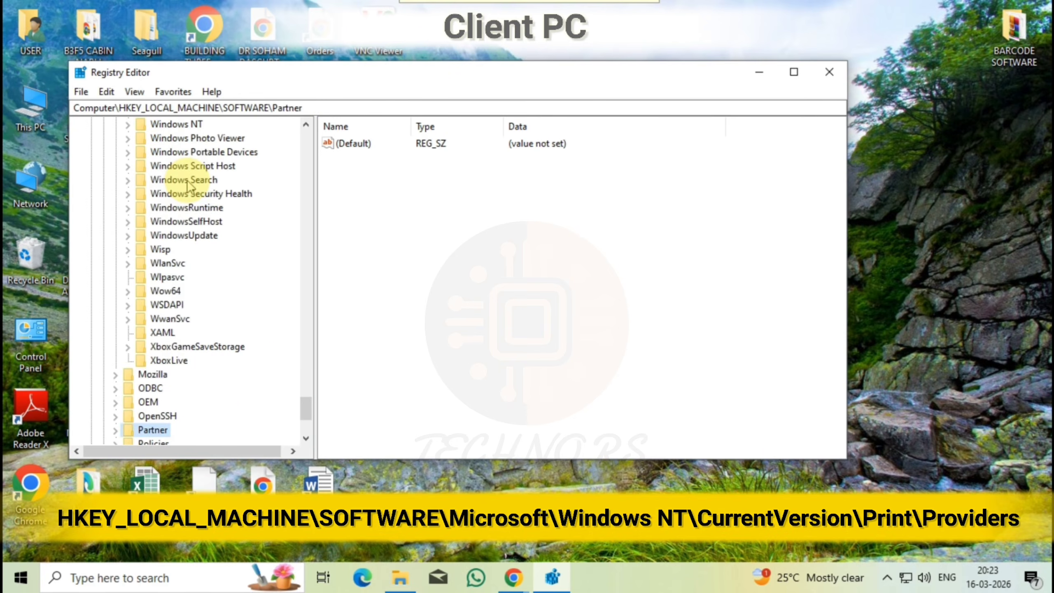
key("p")
key("p")
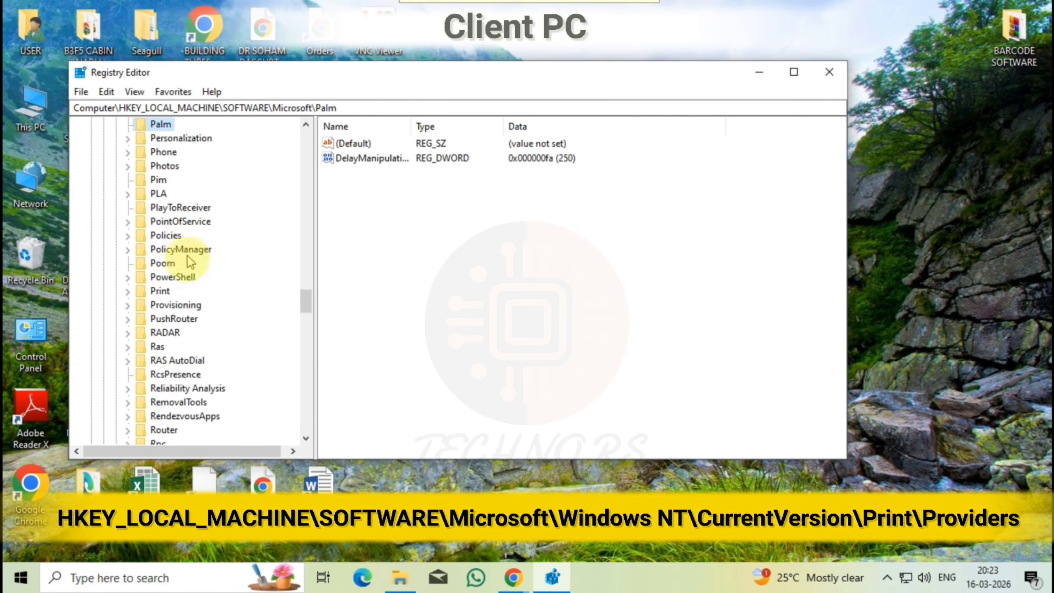
Step: Return to the SOFTWARE\Microsoft key, find its expanded Windows subkey and collapse it
left_click_drag(307, 297, 294, 159)
scroll(287, 161, "up", 4)
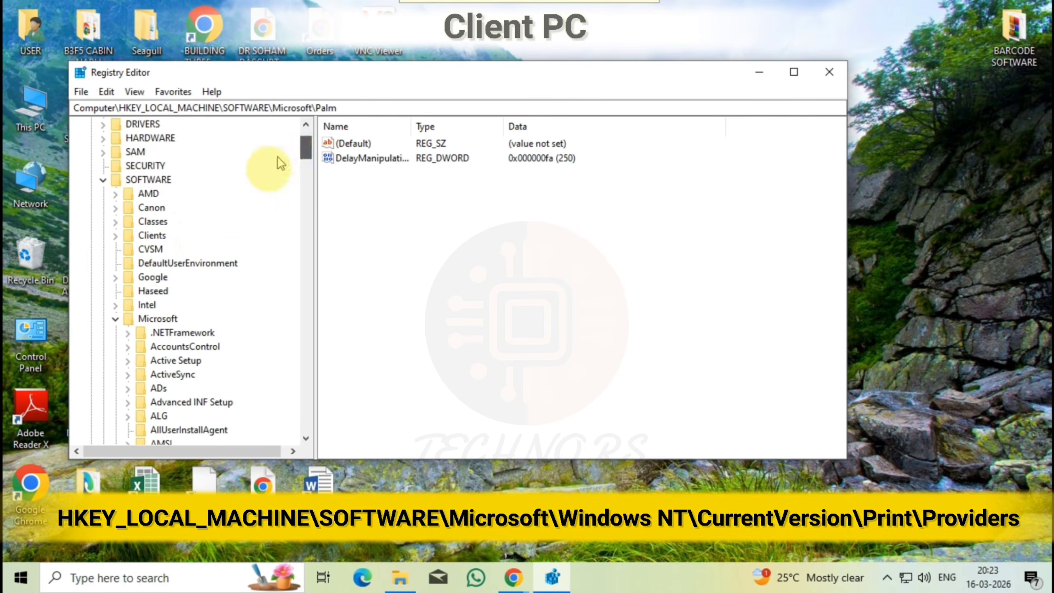
left_click(116, 320)
left_click(116, 321)
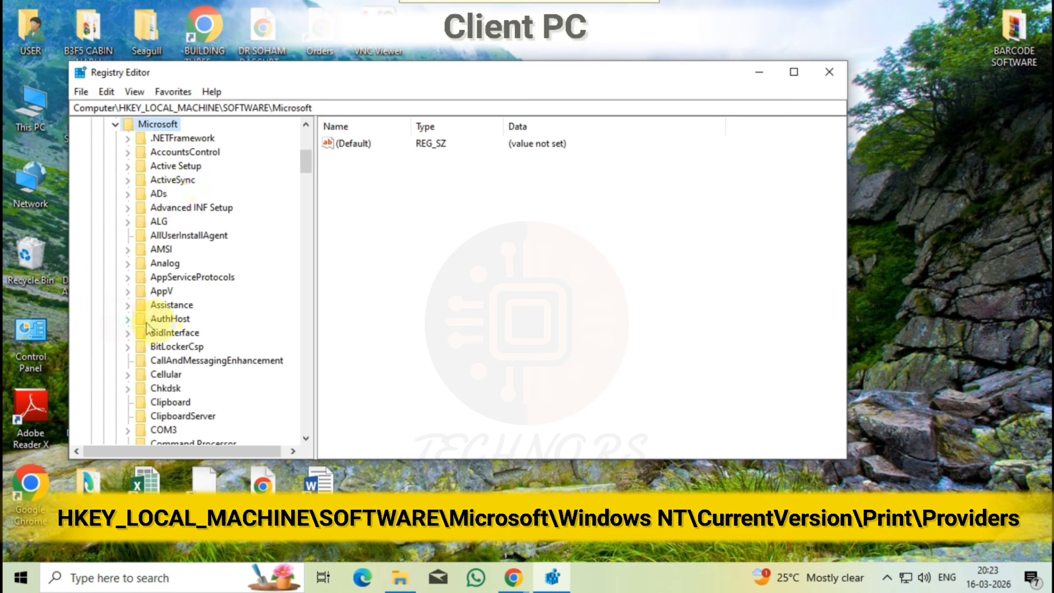
left_click(164, 169)
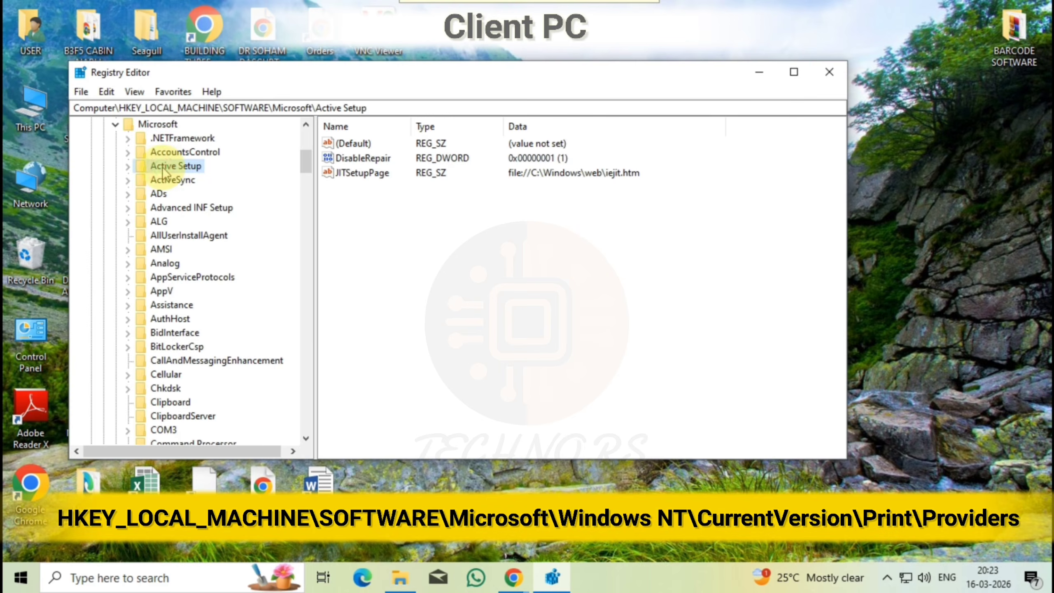
type("windows")
scroll(219, 251, "down", 3)
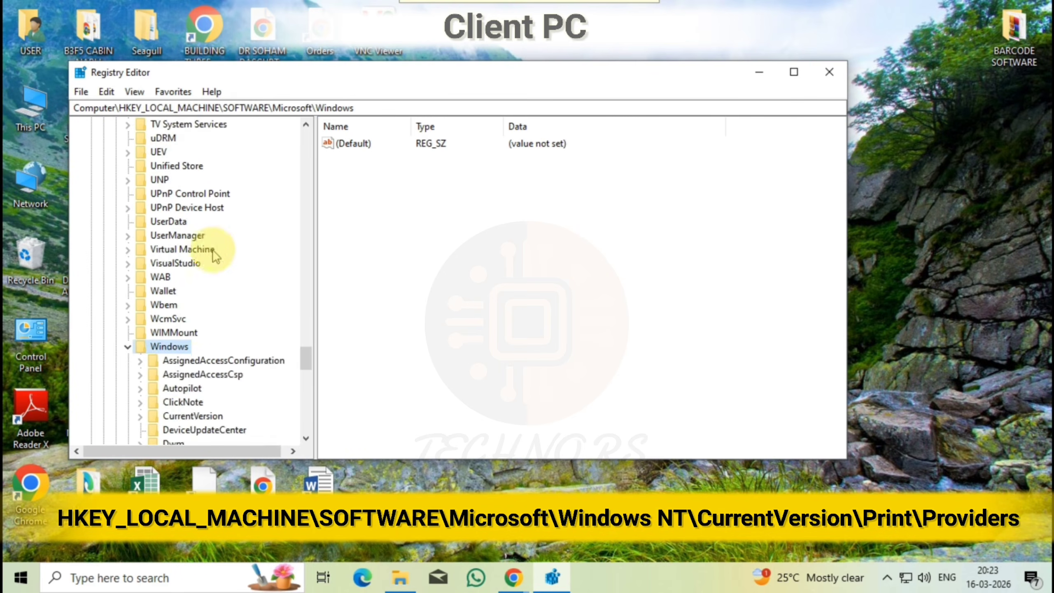
left_click(127, 305)
scroll(185, 320, "down", 3)
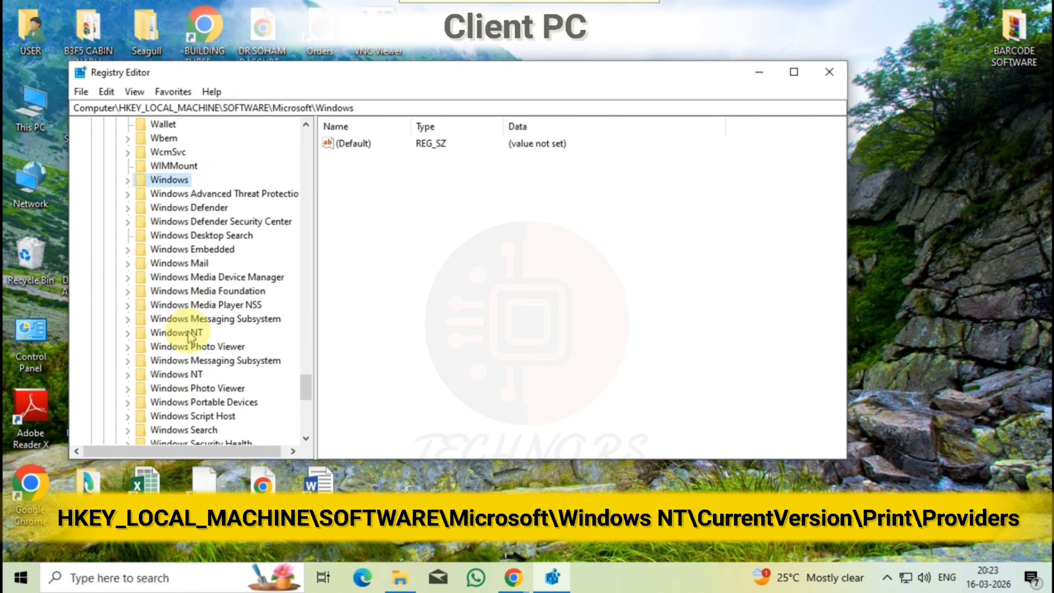
Step: Expand the Windows NT key under SOFTWARE\Microsoft and its CurrentVersion subkey
left_click(161, 335)
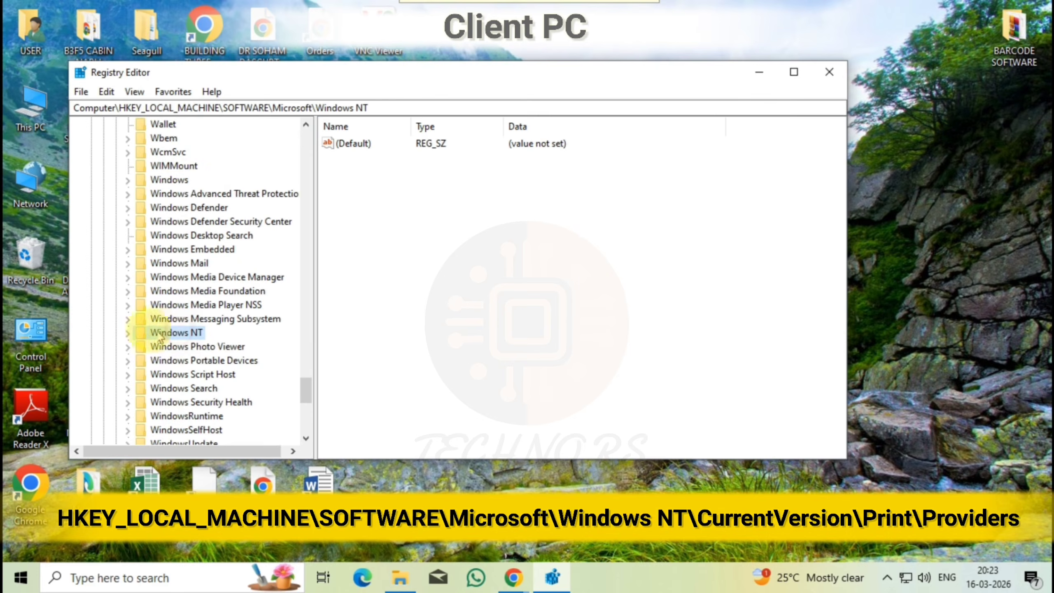
left_click(128, 333)
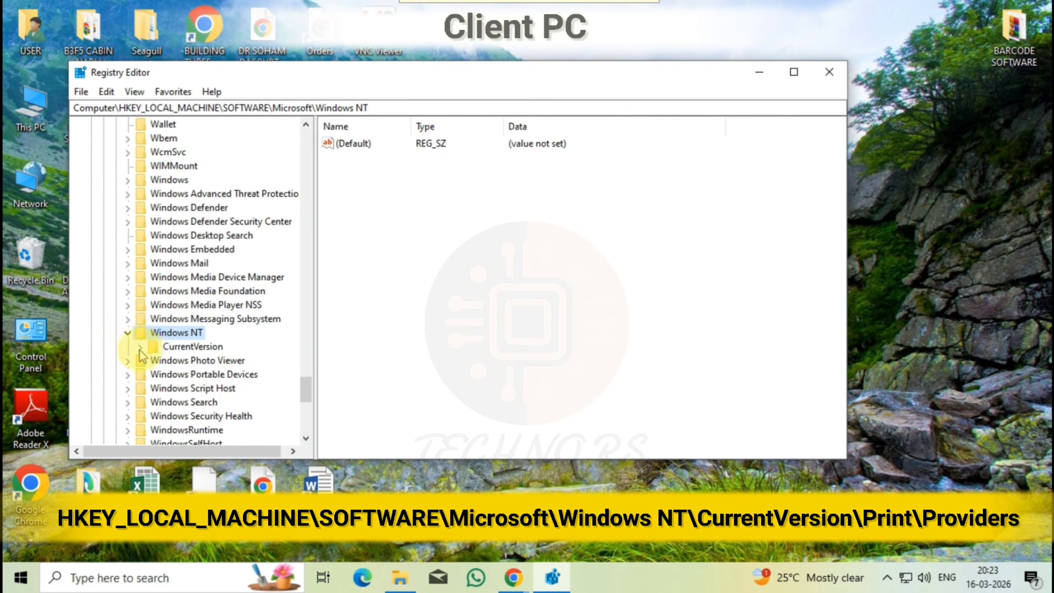
left_click(141, 348)
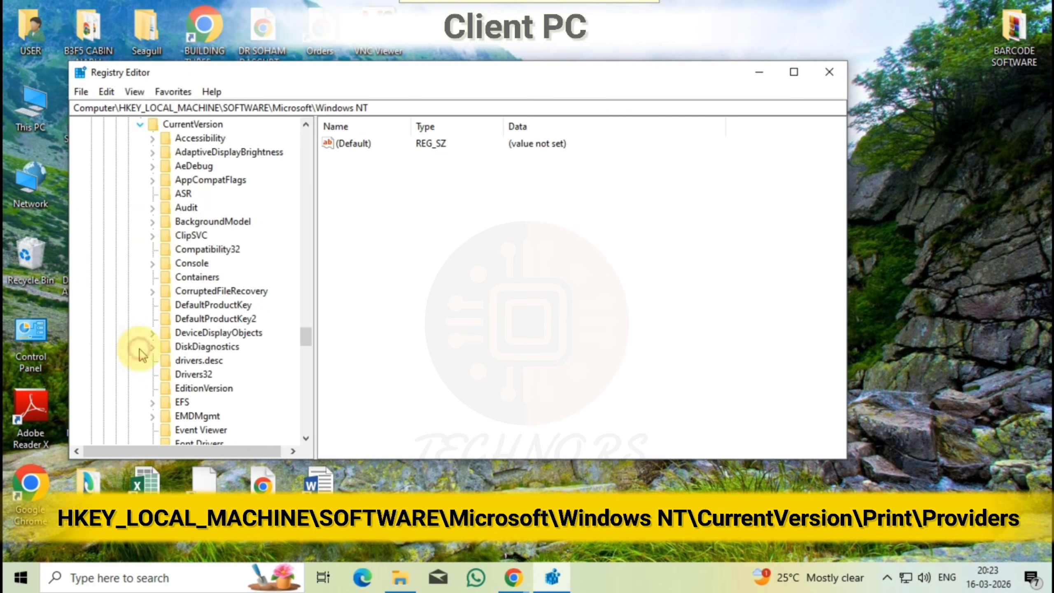
Step: Find and expand the Print key under Windows NT\CurrentVersion and select its Providers subkey
left_click(183, 194)
key("p")
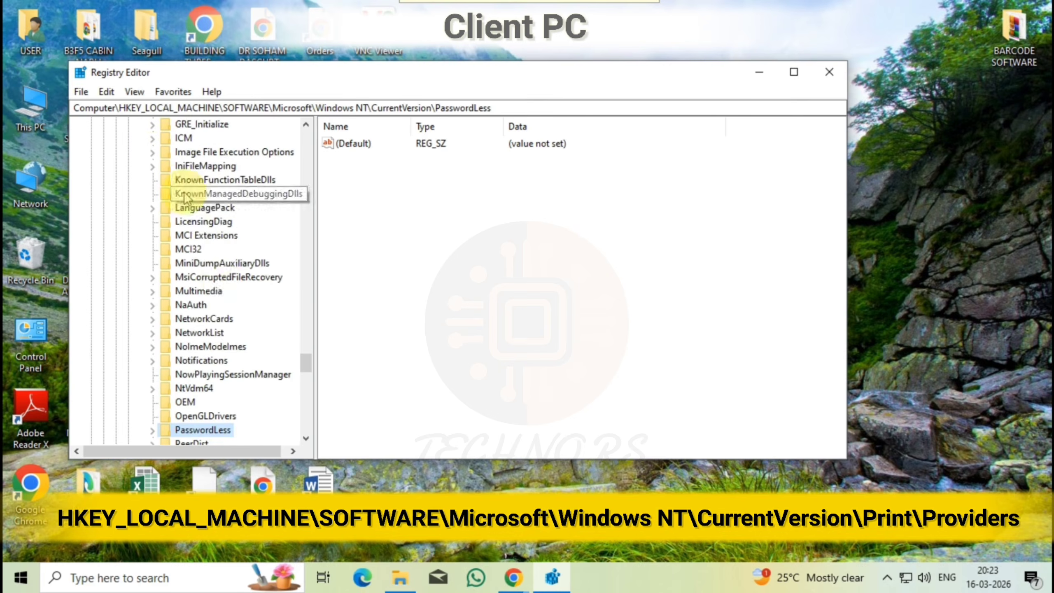
scroll(231, 291, "down", 2)
scroll(231, 298, "down", 2)
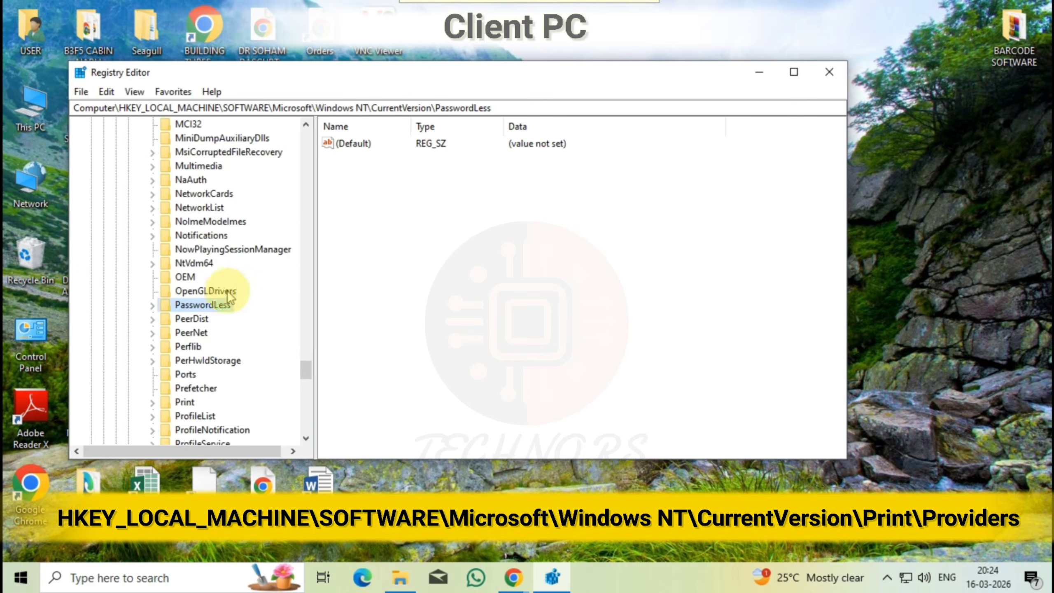
left_click(183, 361)
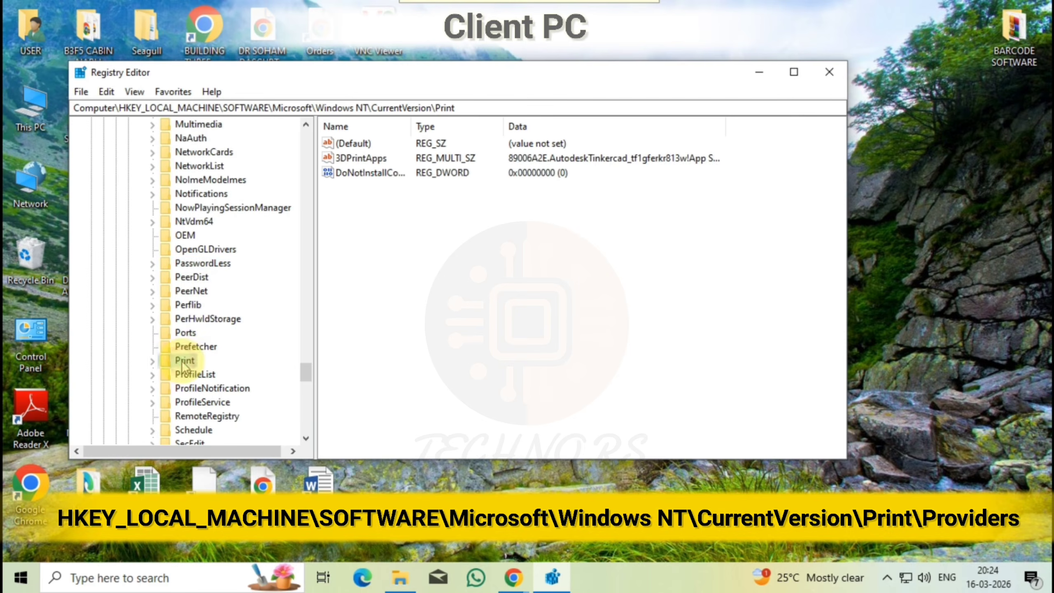
left_click(151, 360)
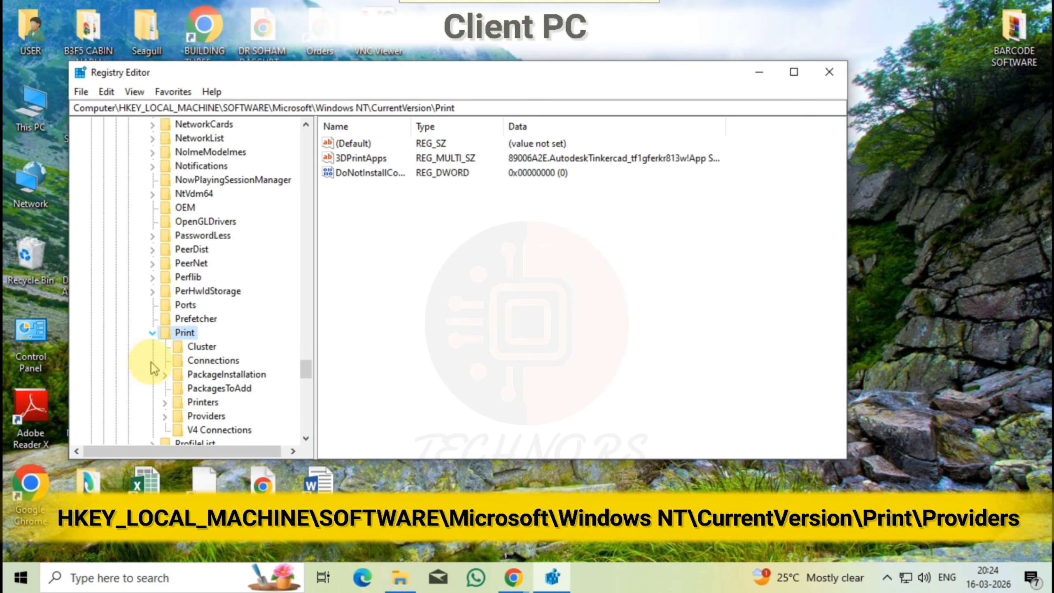
left_click(199, 420)
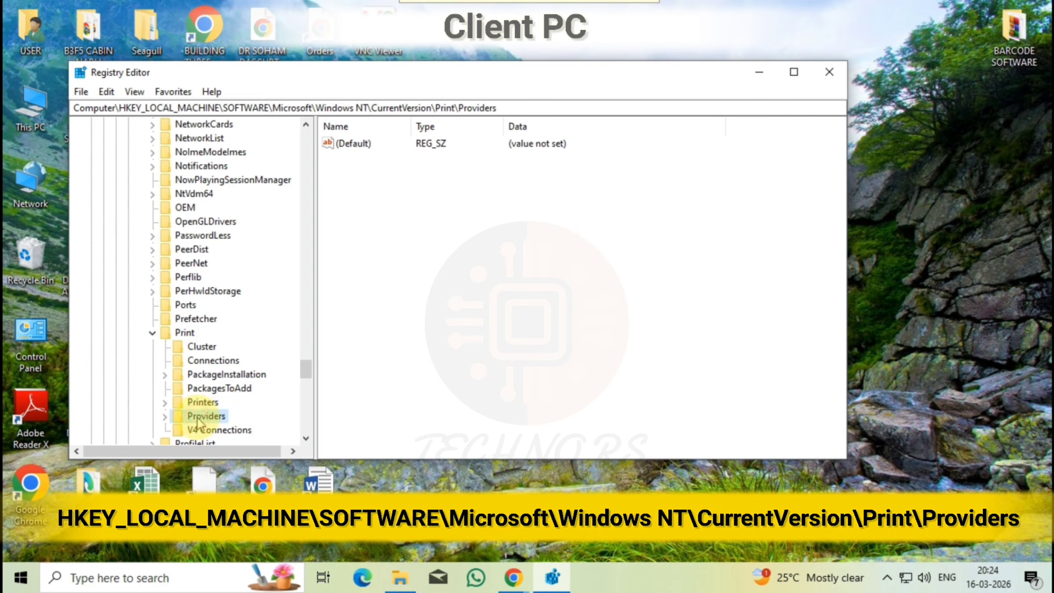
Step: Permanently delete the Providers key and all of its subkeys from Windows NT\CurrentVersion\Print
left_click(97, 108)
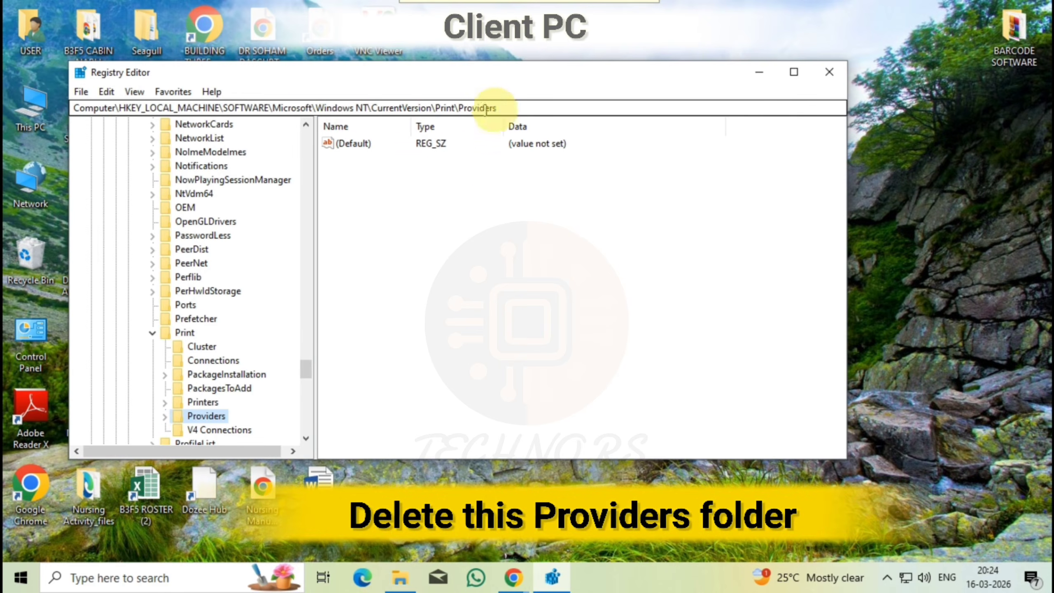
right_click(206, 416)
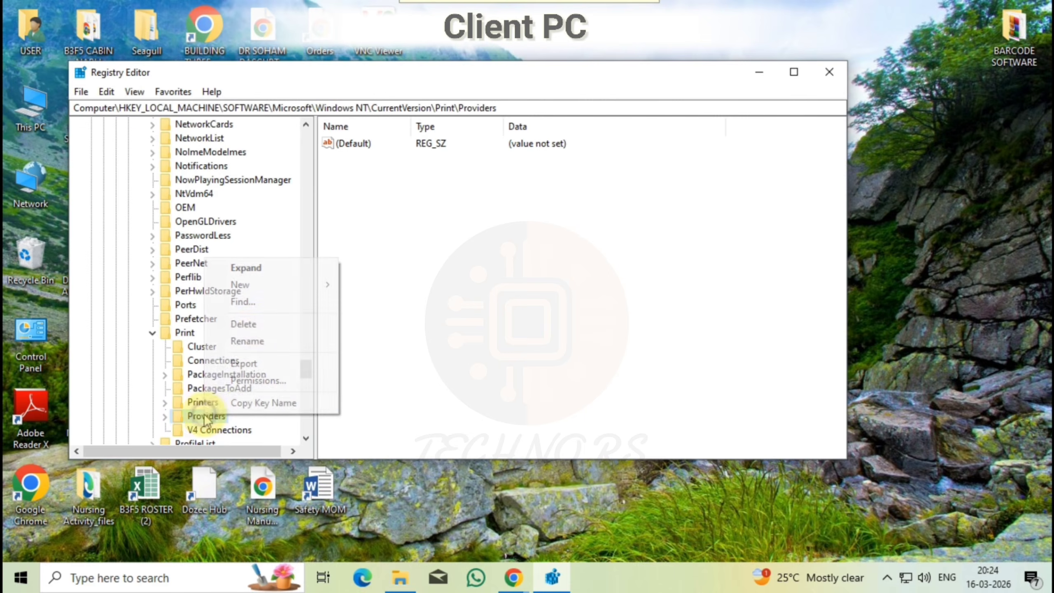
left_click(256, 325)
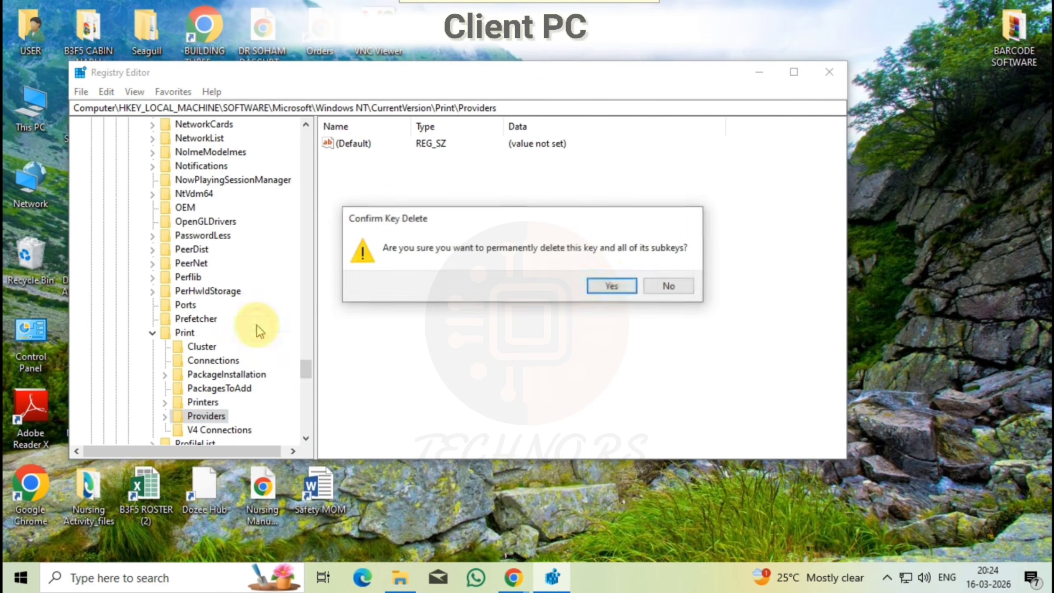
left_click(612, 287)
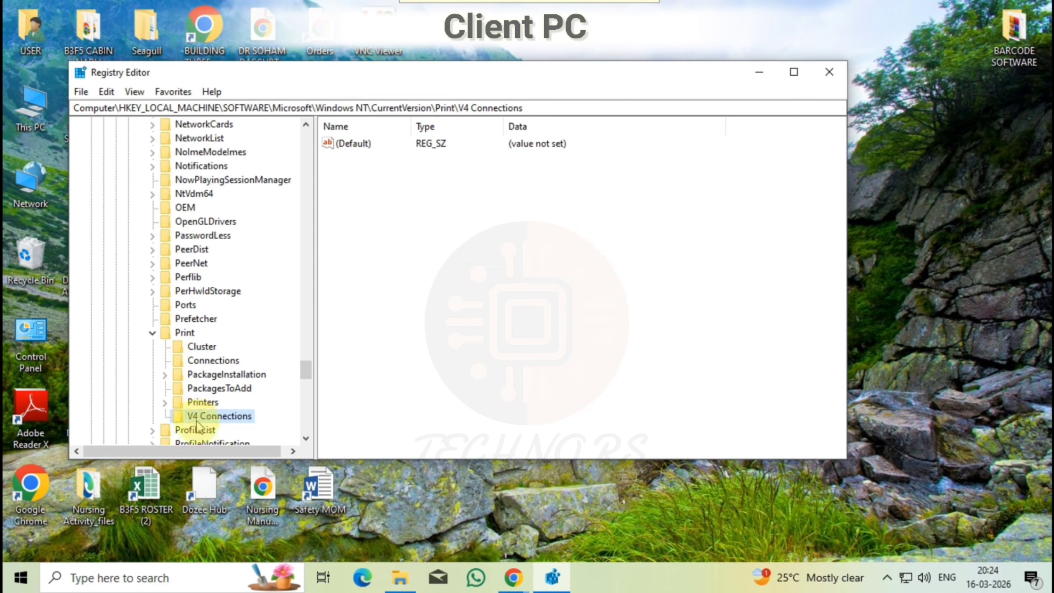
Step: Collapse the expanded registry keys back up to HKEY_LOCAL_MACHINE and close Registry Editor
left_click(153, 334)
scroll(166, 332, "up", 20)
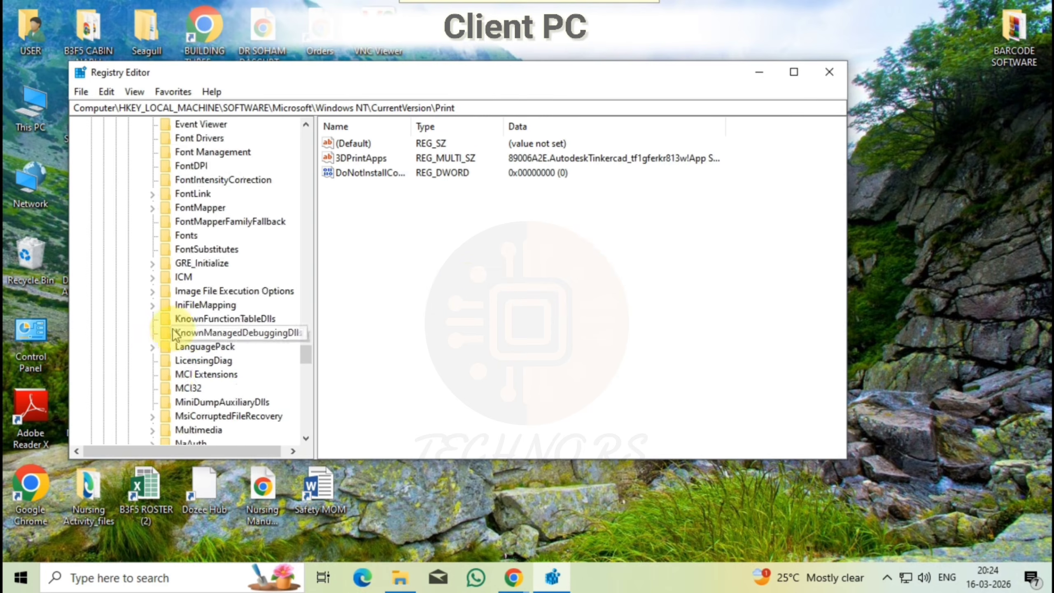
left_click(128, 389)
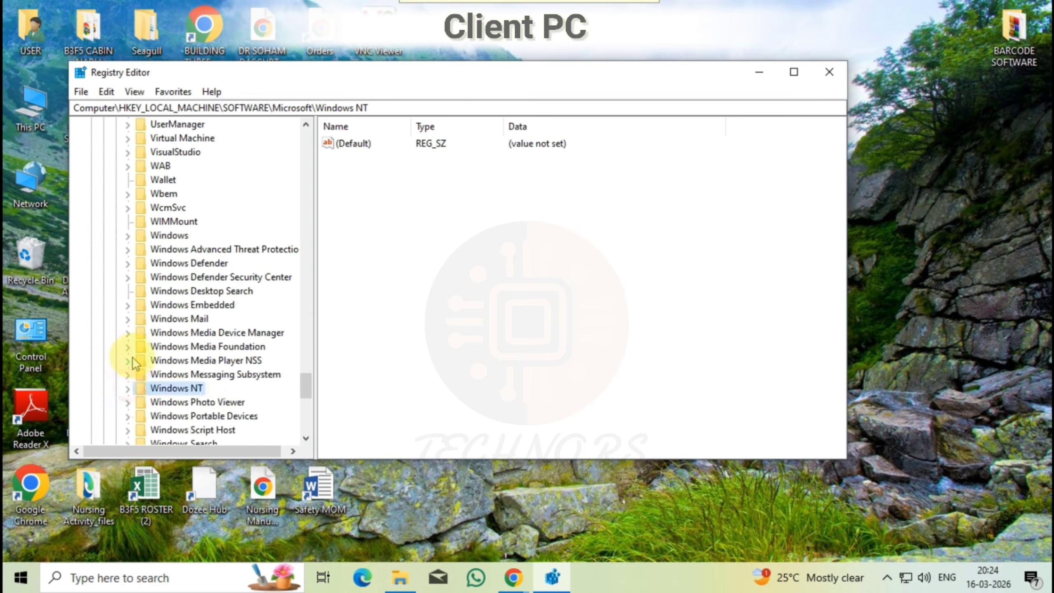
scroll(131, 365, "up", 20)
scroll(132, 357, "up", 15)
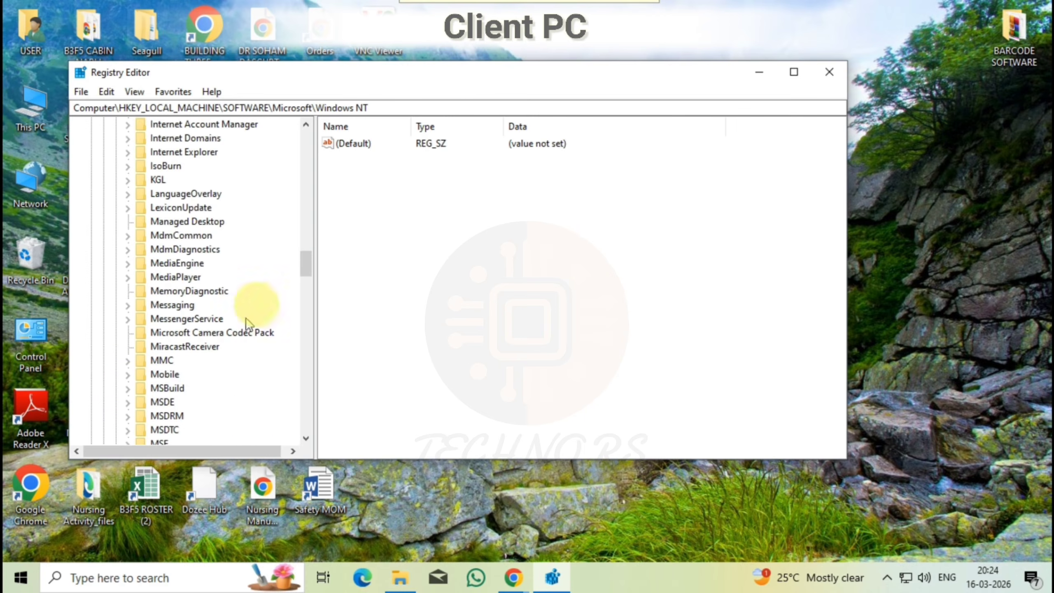
left_click_drag(306, 264, 306, 143)
left_click(115, 303)
left_click(103, 165)
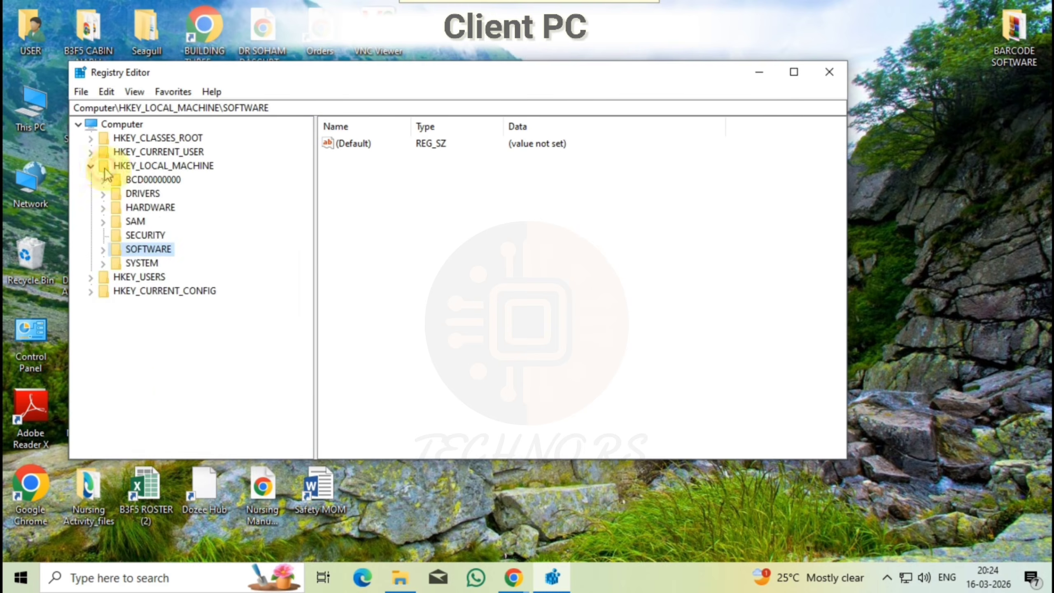
left_click(91, 166)
left_click(829, 72)
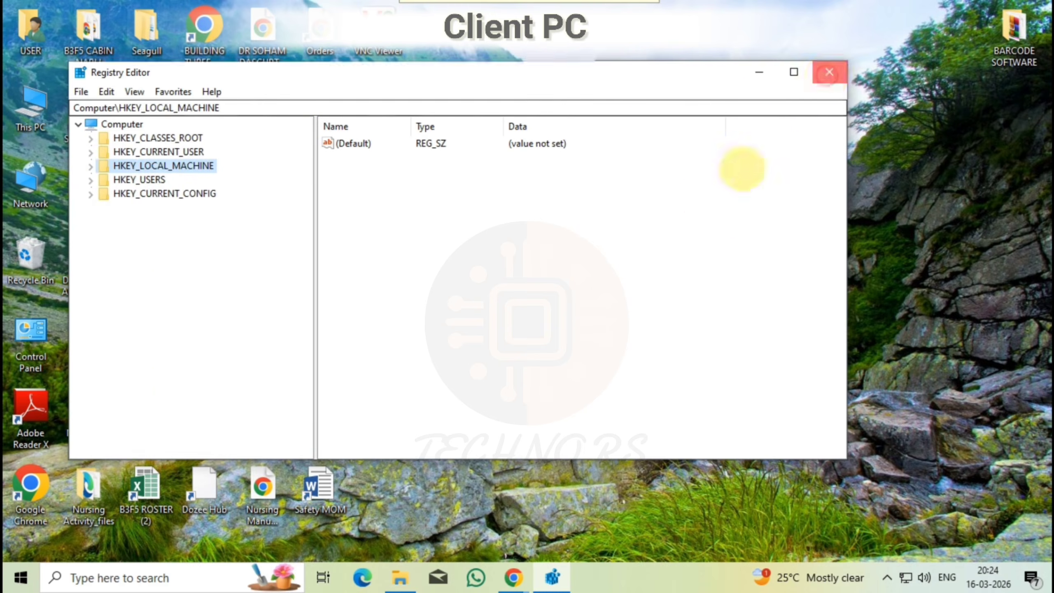
Step: Open the Windows Services console by running services.msc
key("super+r")
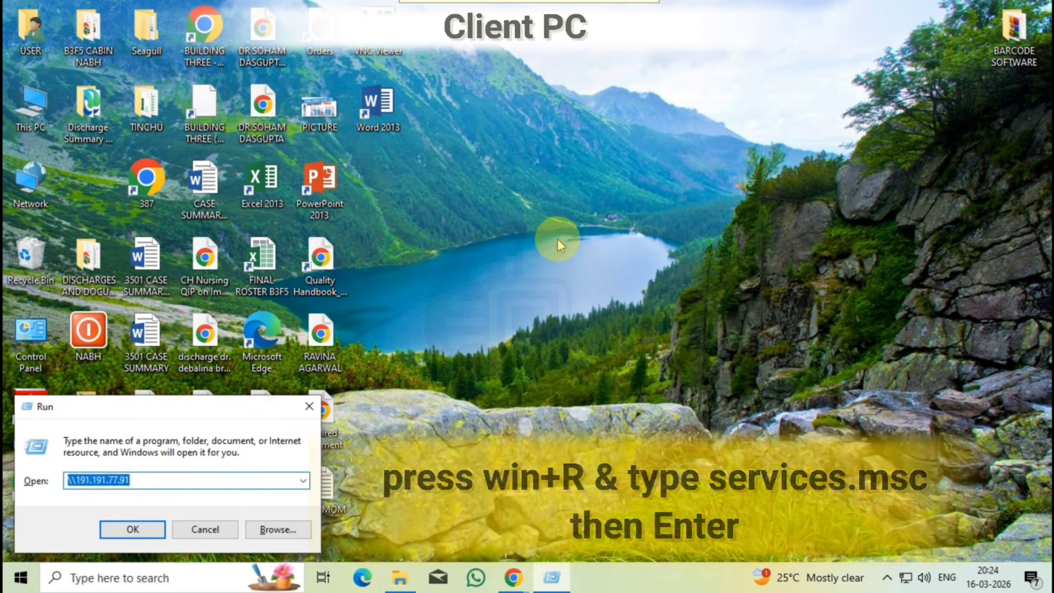
type("services.m")
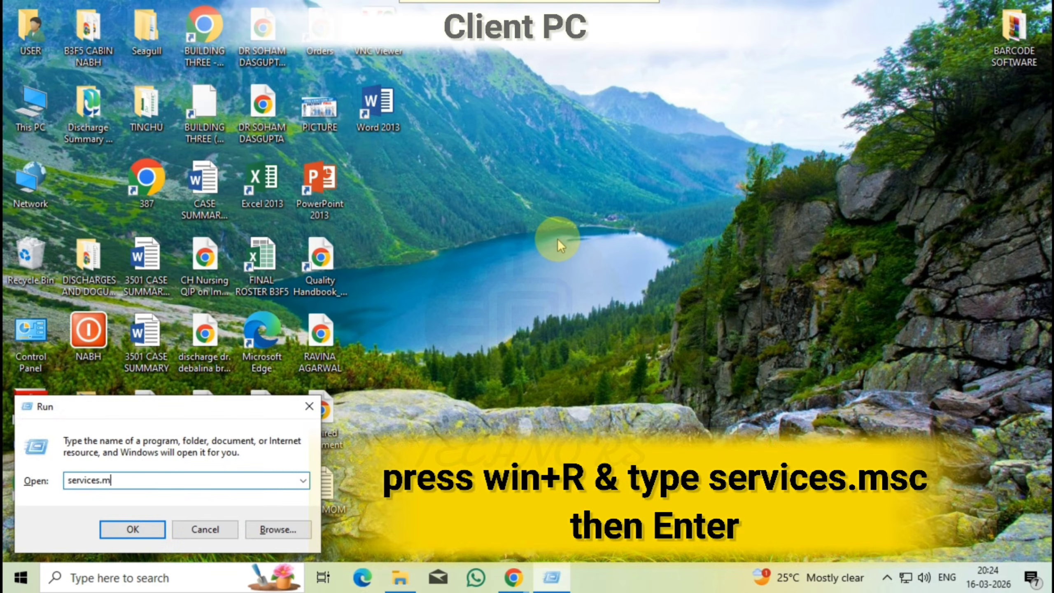
type("sc")
key("Return")
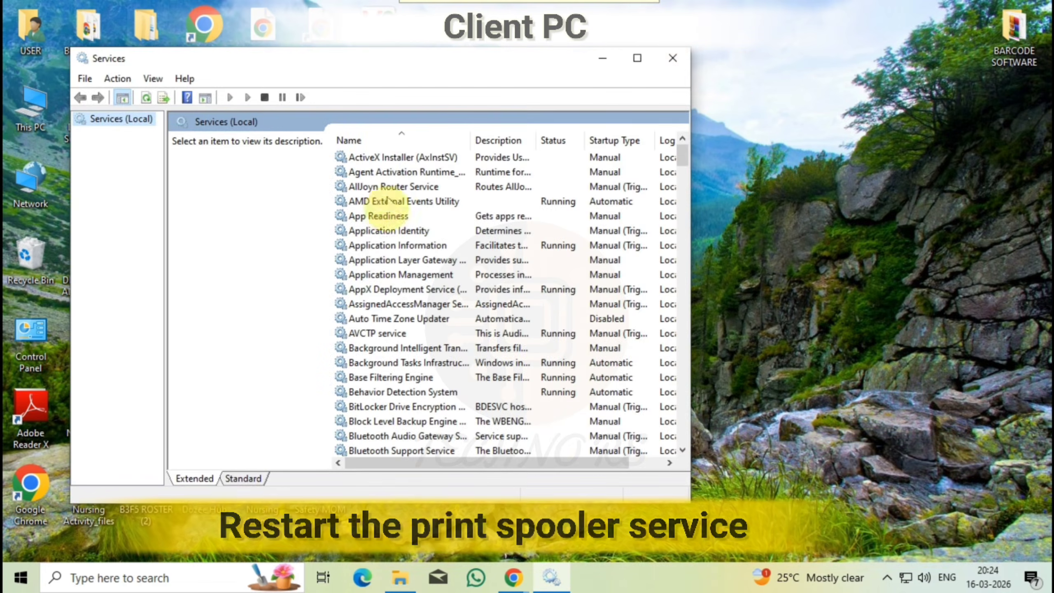
Step: Restart the Print Spooler service and close the Services window
left_click(384, 234)
key("p")
key("p")
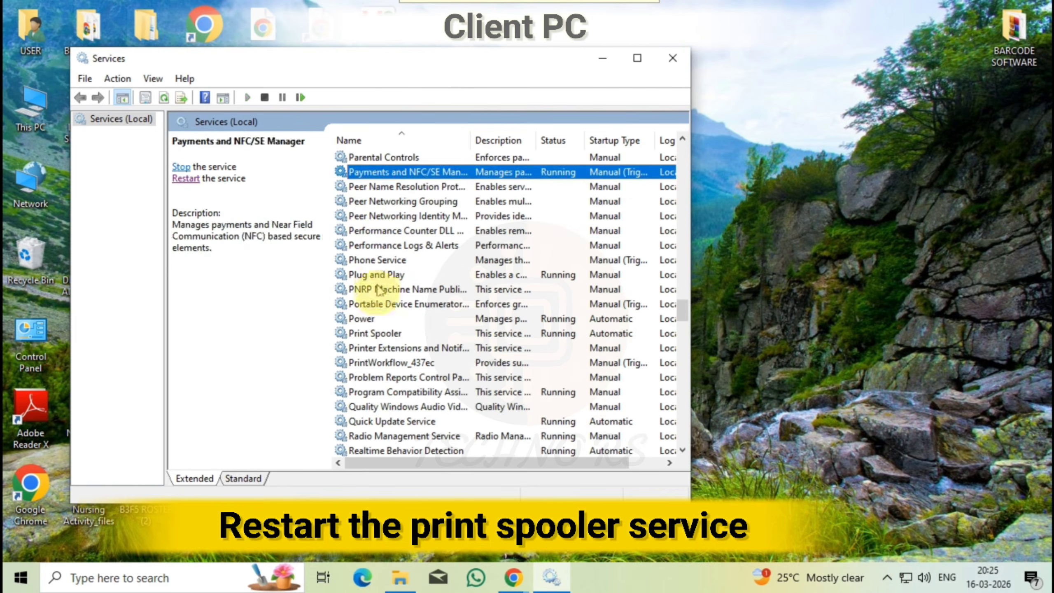
key("p")
key("p")
left_click(373, 333)
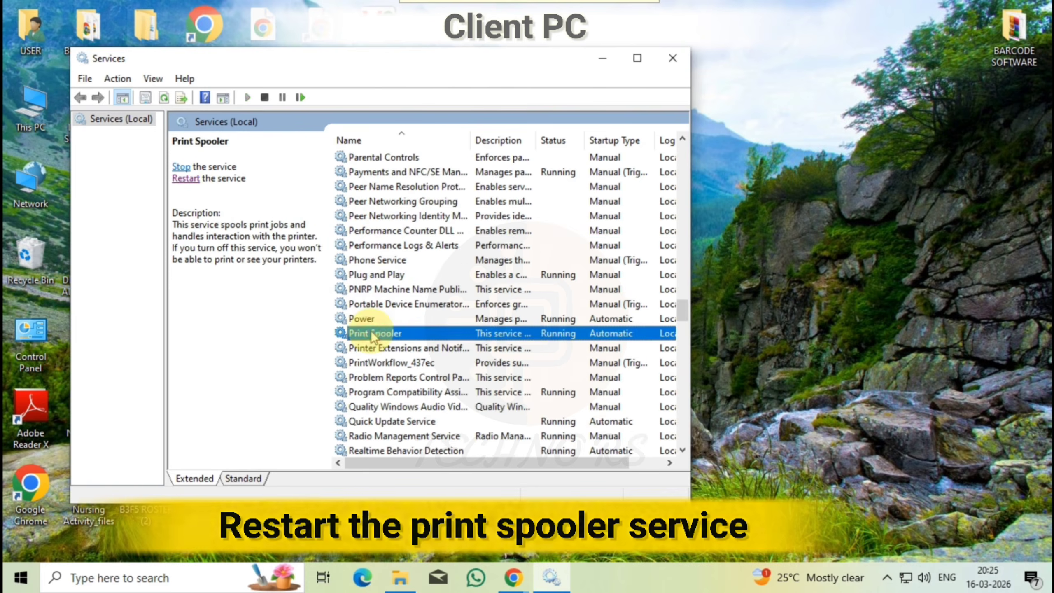
left_click(185, 179)
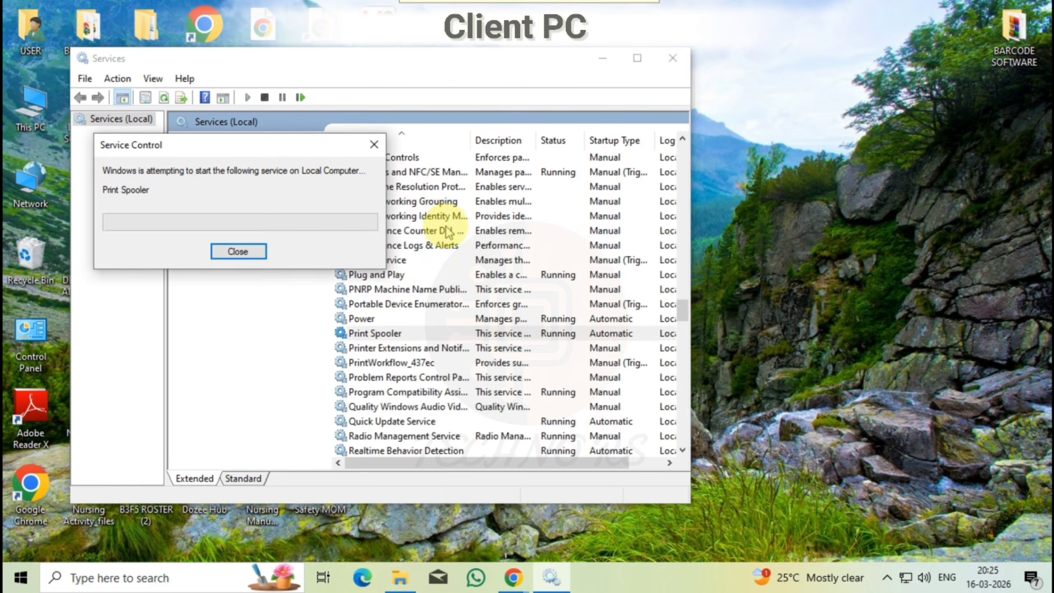
left_click(676, 62)
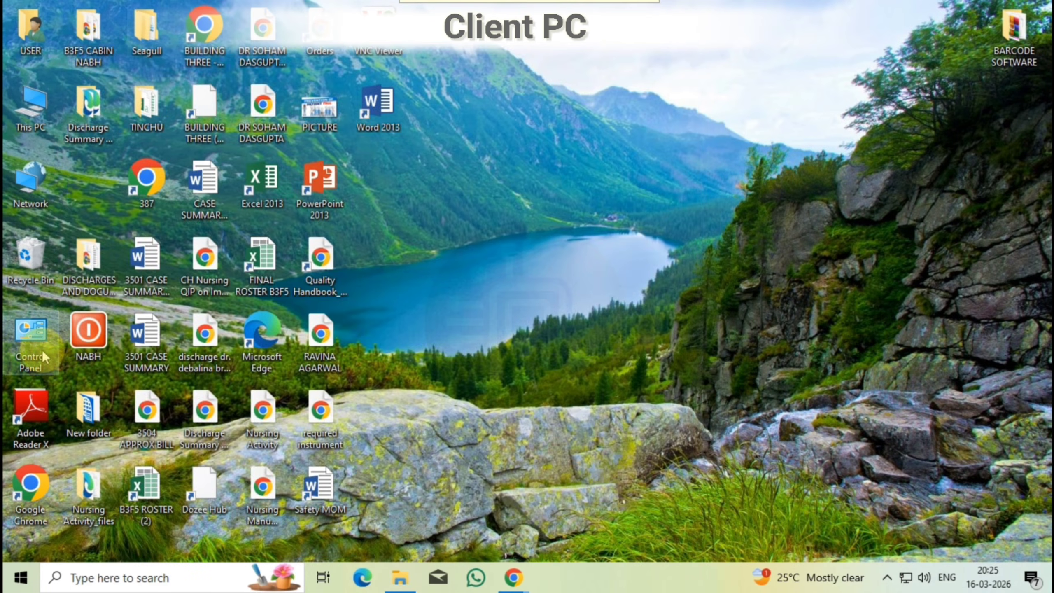
Step: Open Control Panel and view the Devices and Printers list
double_click(31, 341)
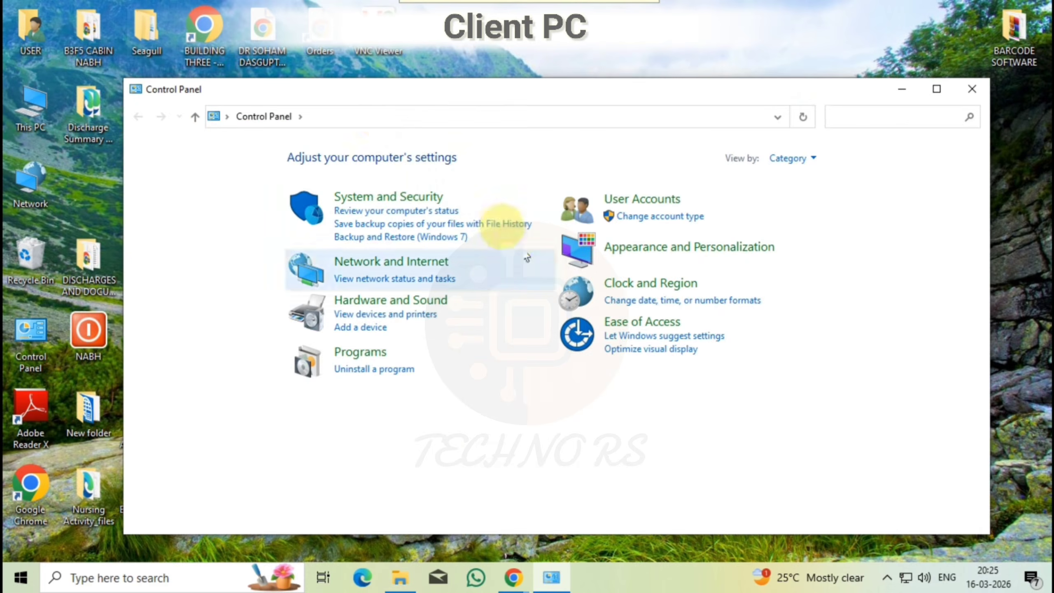
left_click(376, 117)
left_click(365, 314)
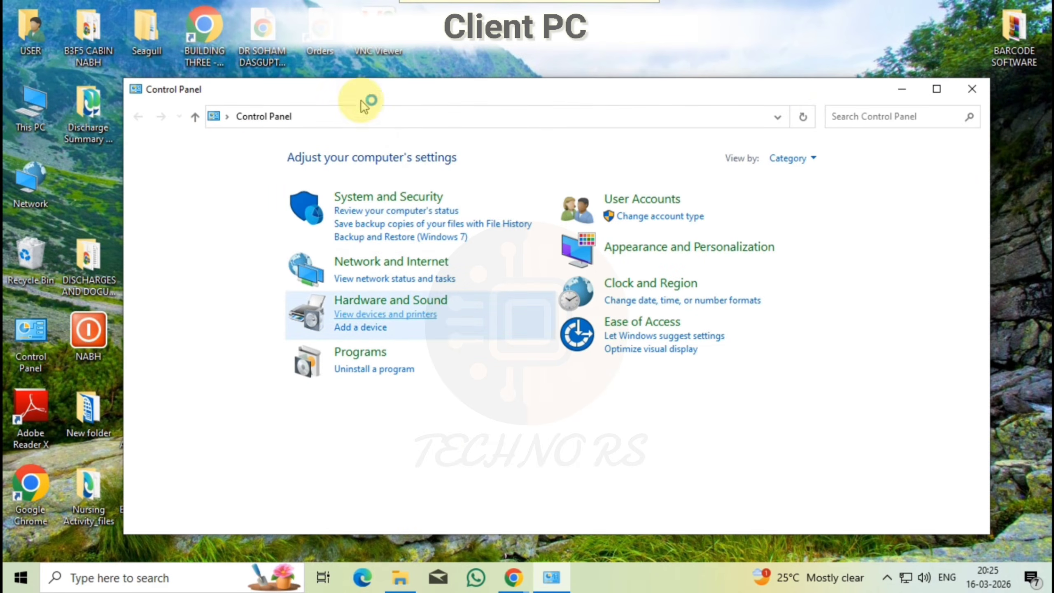
Step: Browse to the shared network computer at \\191.191.77.91 from the Devices and Printers window
left_click(544, 116)
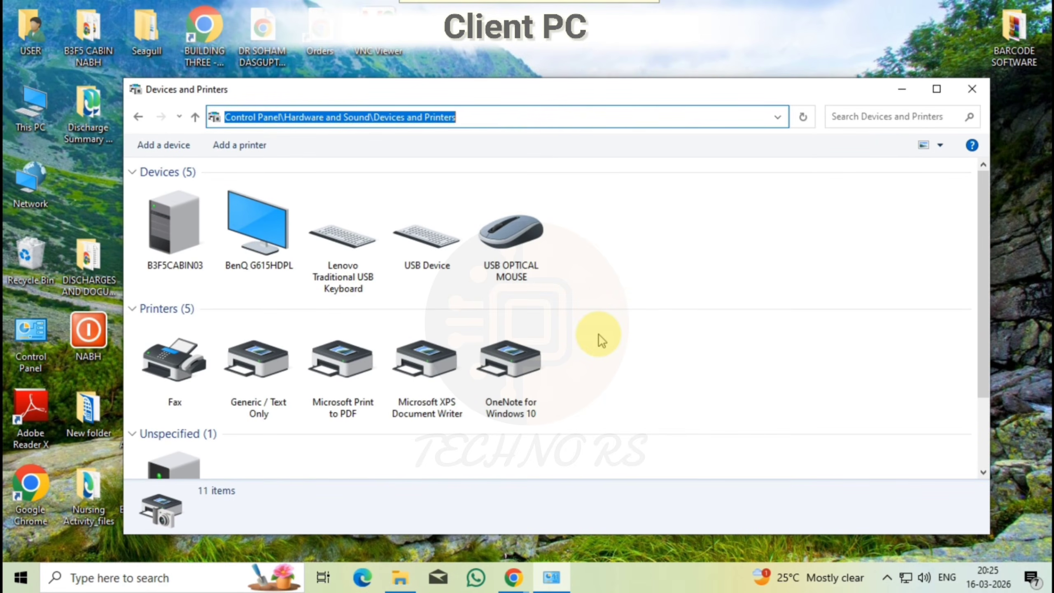
type("\\\\191.191.77.91")
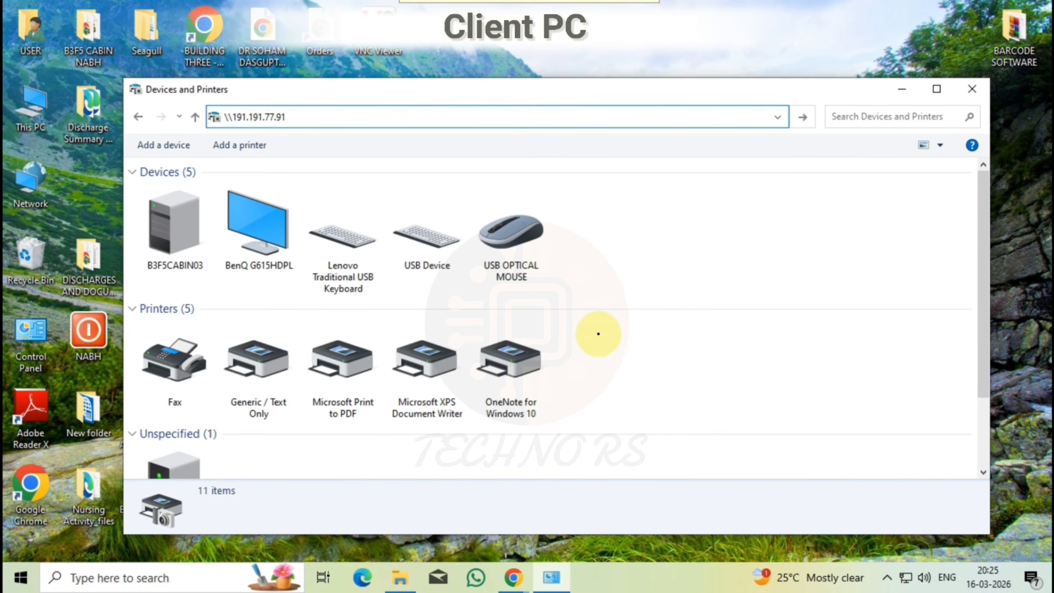
key("Return")
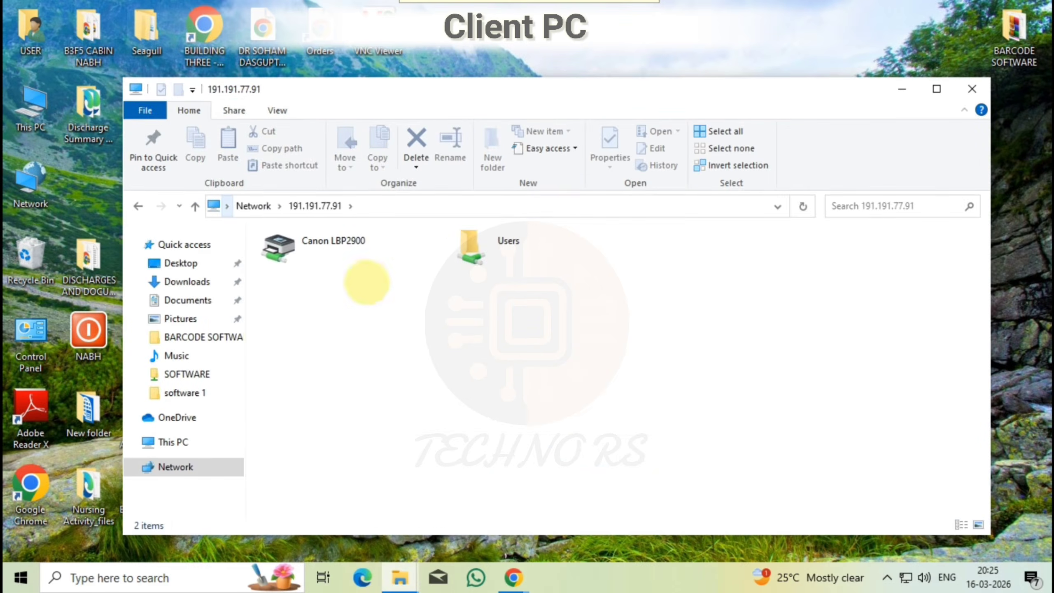
Step: Try to connect to the shared Canon LBP2900 printer, view the connection error details, and refresh the desktop
right_click(301, 246)
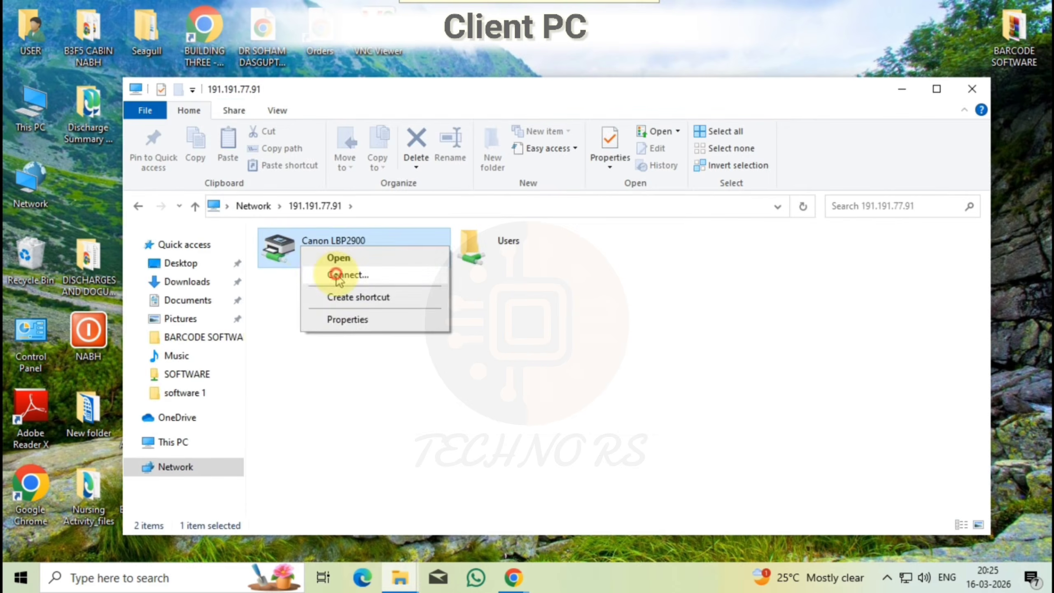
left_click(338, 277)
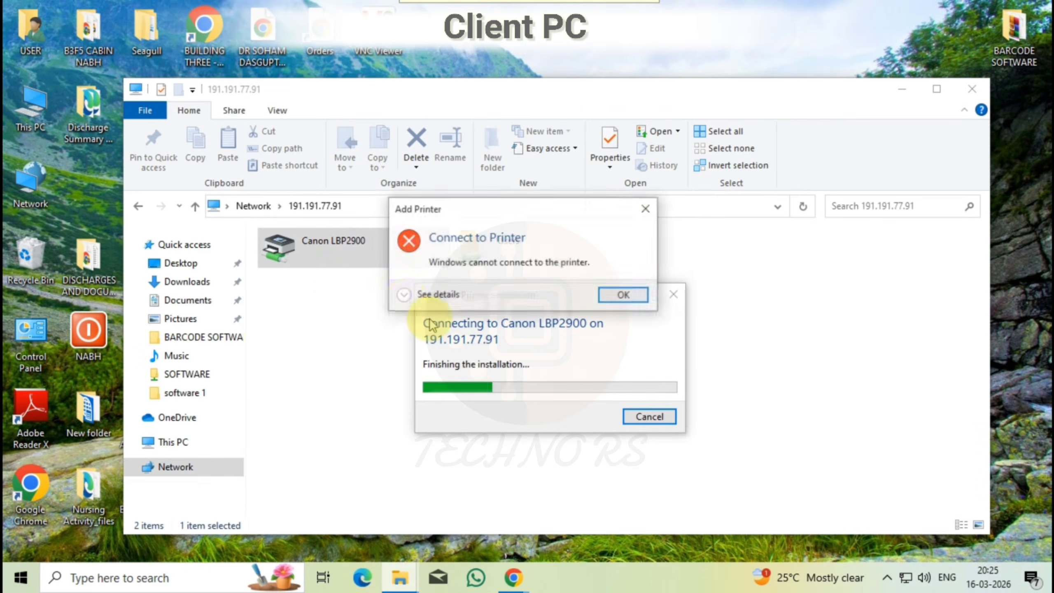
left_click(405, 296)
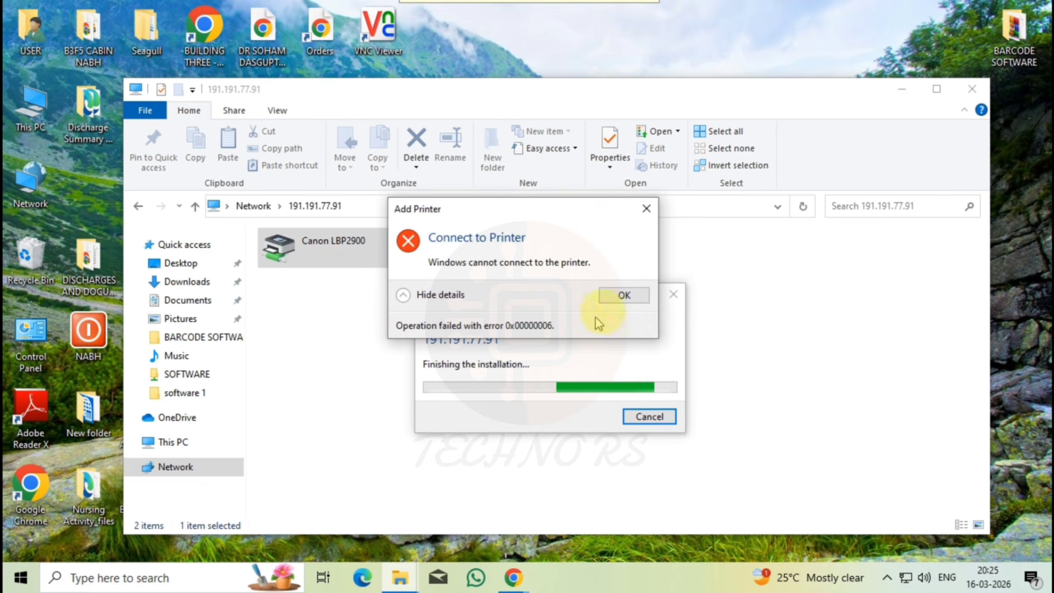
left_click(616, 300)
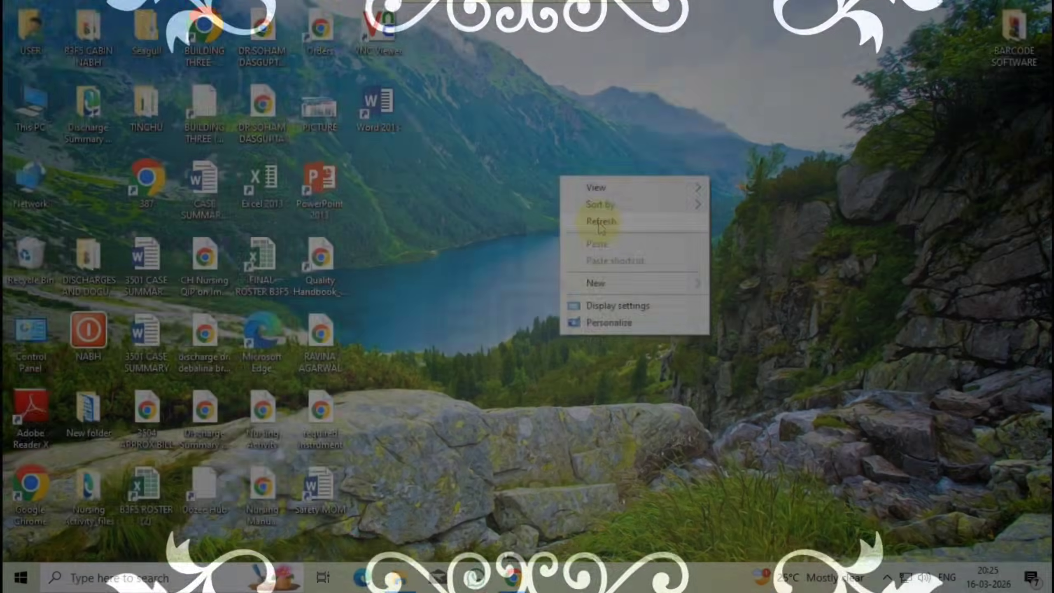
left_click(600, 223)
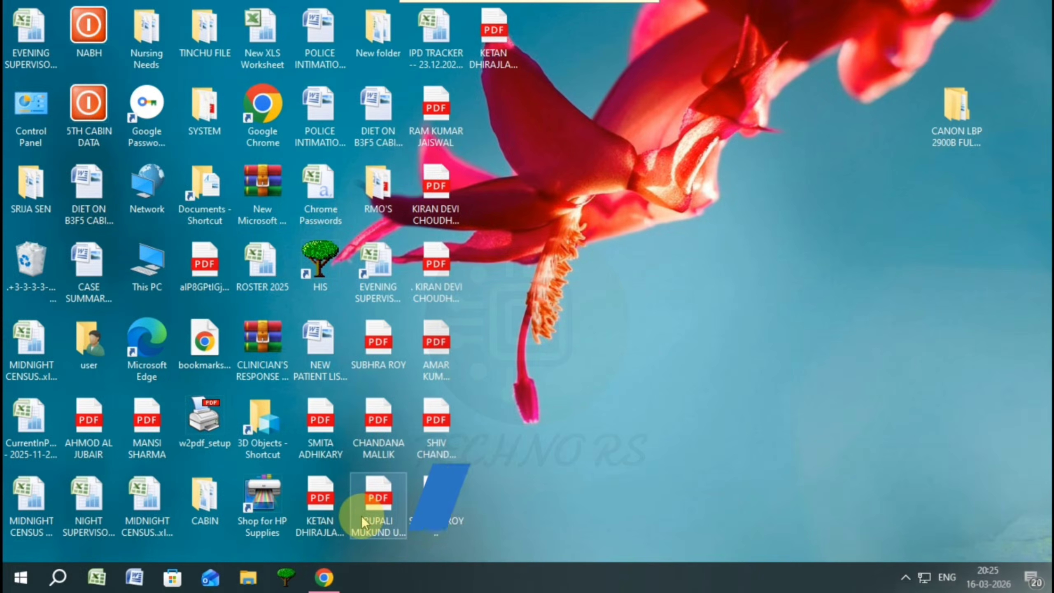
Step: Open the Registry Editor on the server PC by running regedit and allow it to make changes
key("super+r")
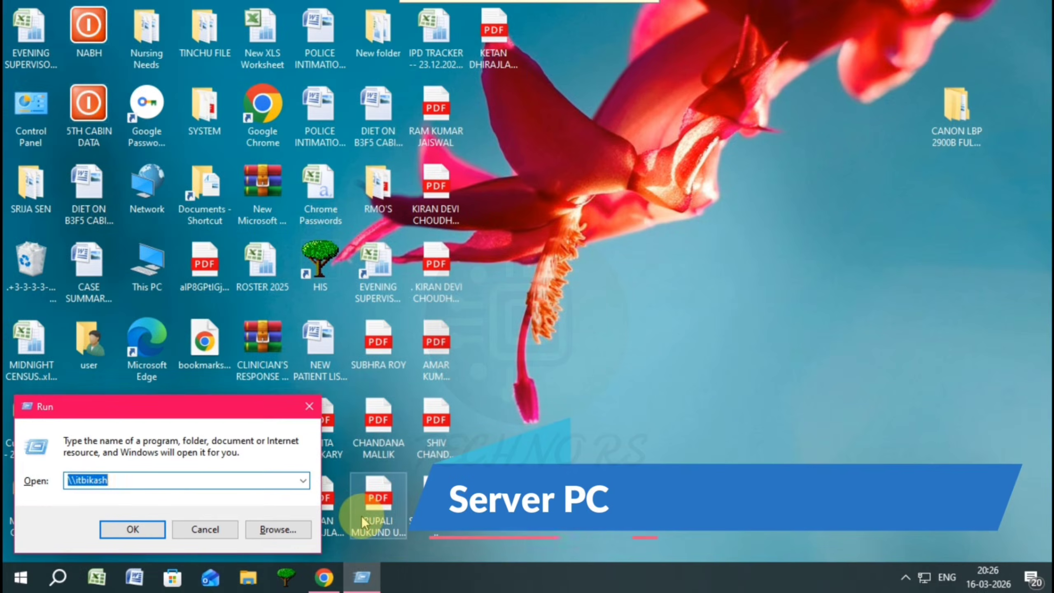
type("regedit")
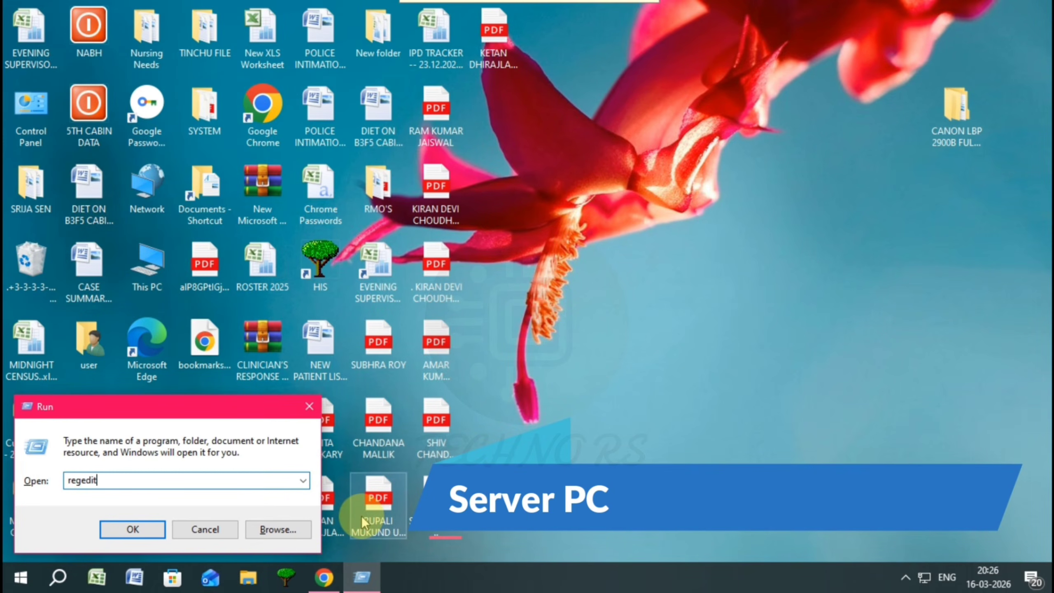
key("Return")
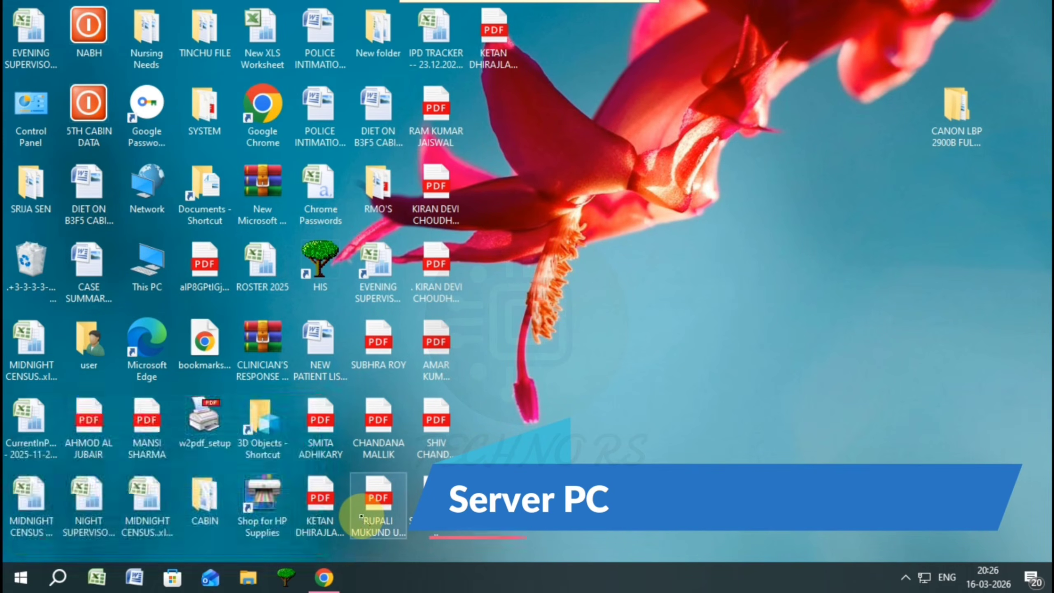
left_click(449, 388)
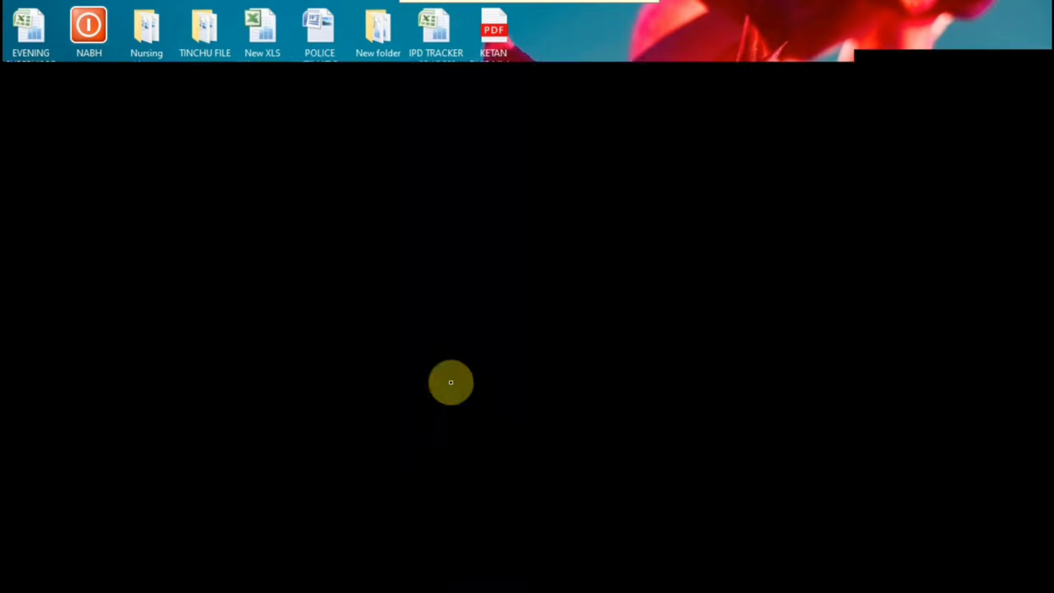
Step: Navigate to the registry key HKEY_LOCAL_MACHINE\SYSTEM\ControlSet001\Control\Print
left_click(131, 206)
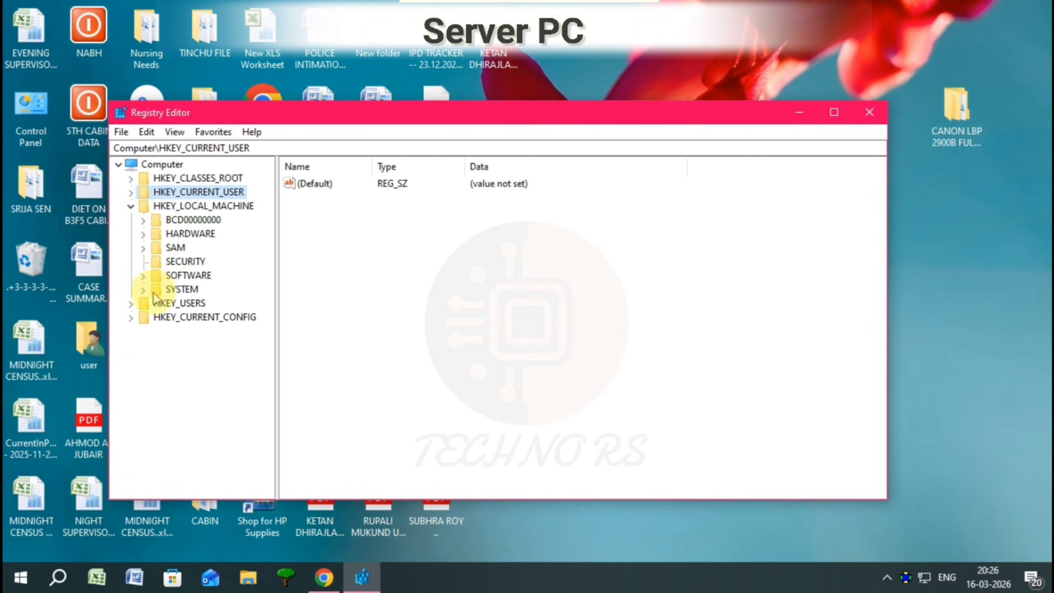
left_click(146, 289)
left_click(194, 259)
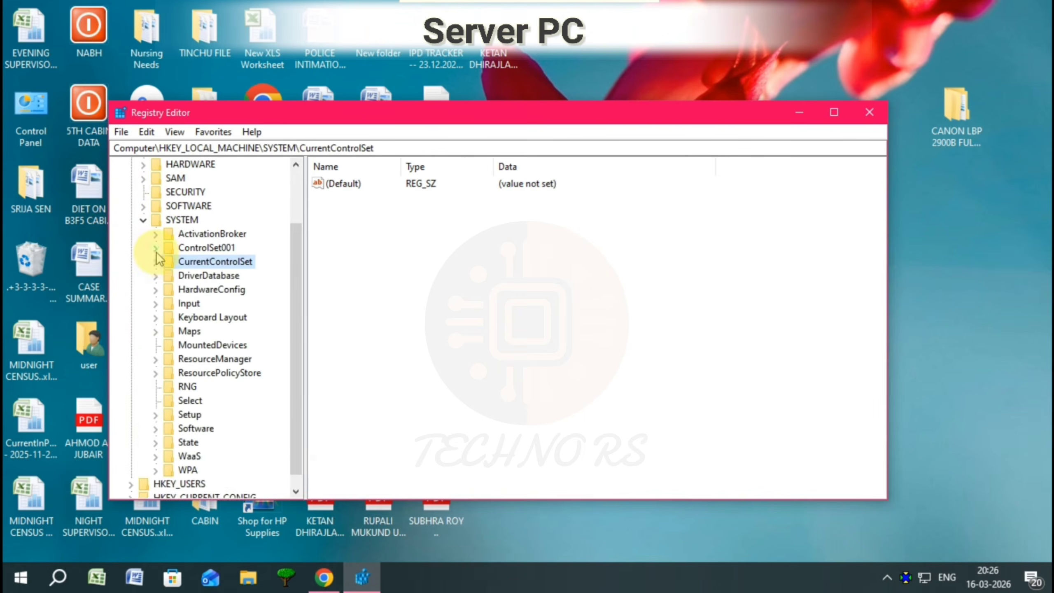
left_click(156, 251)
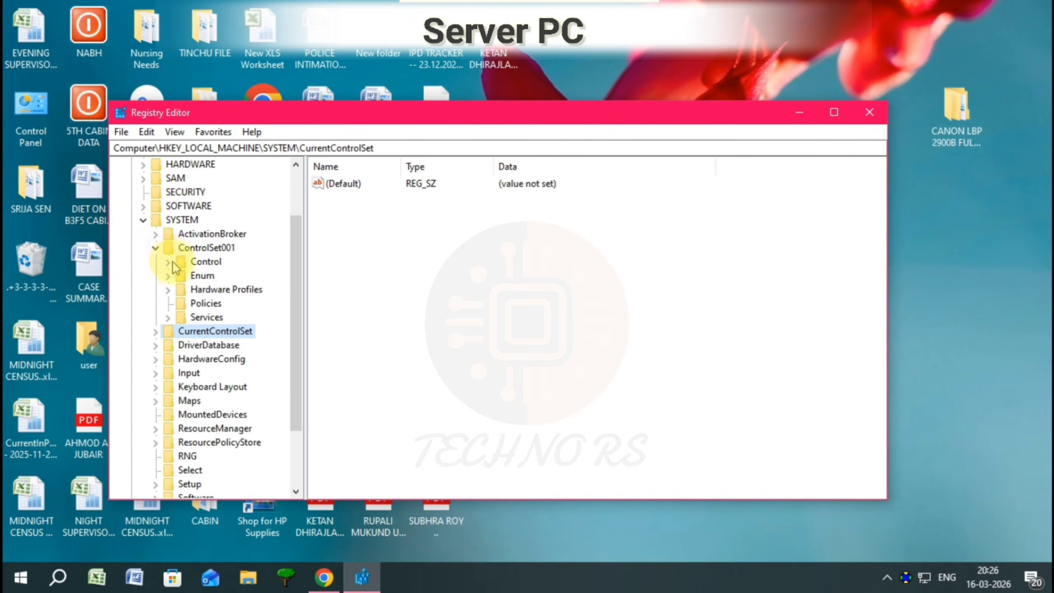
left_click(168, 262)
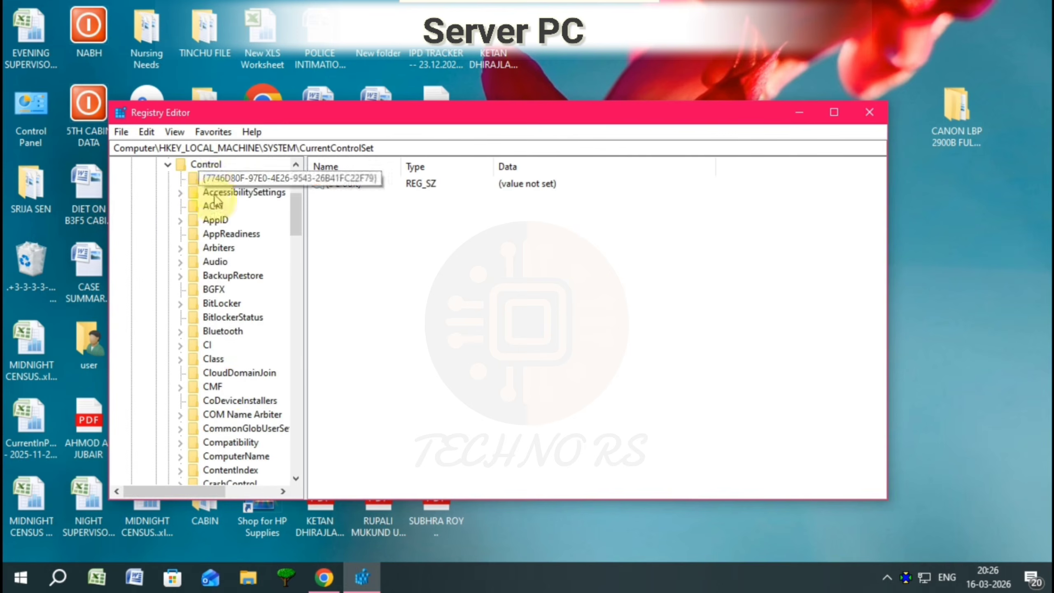
scroll(227, 353, "down", 8)
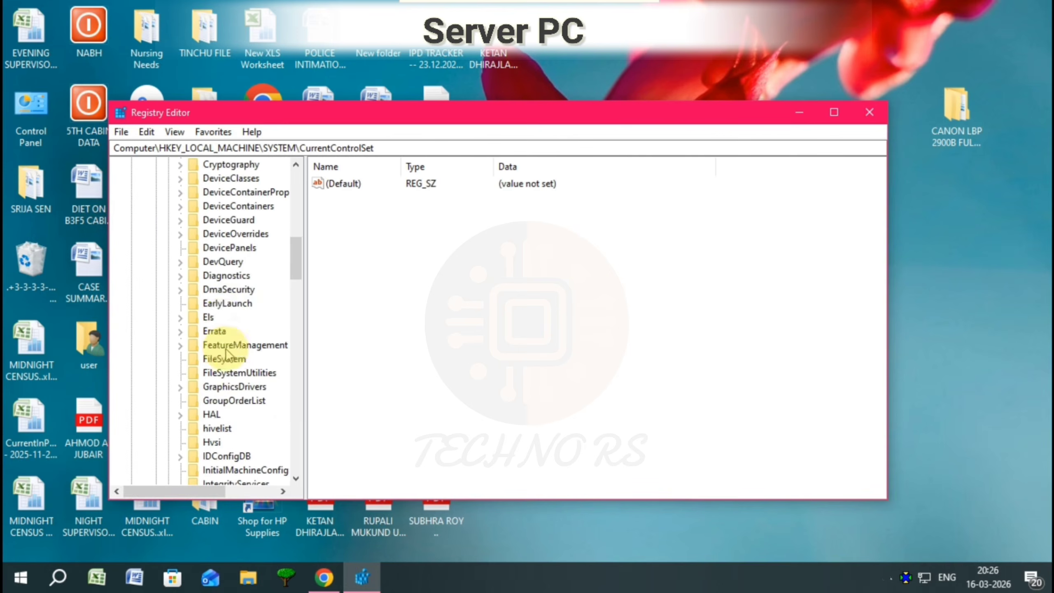
left_click(226, 304)
key("p")
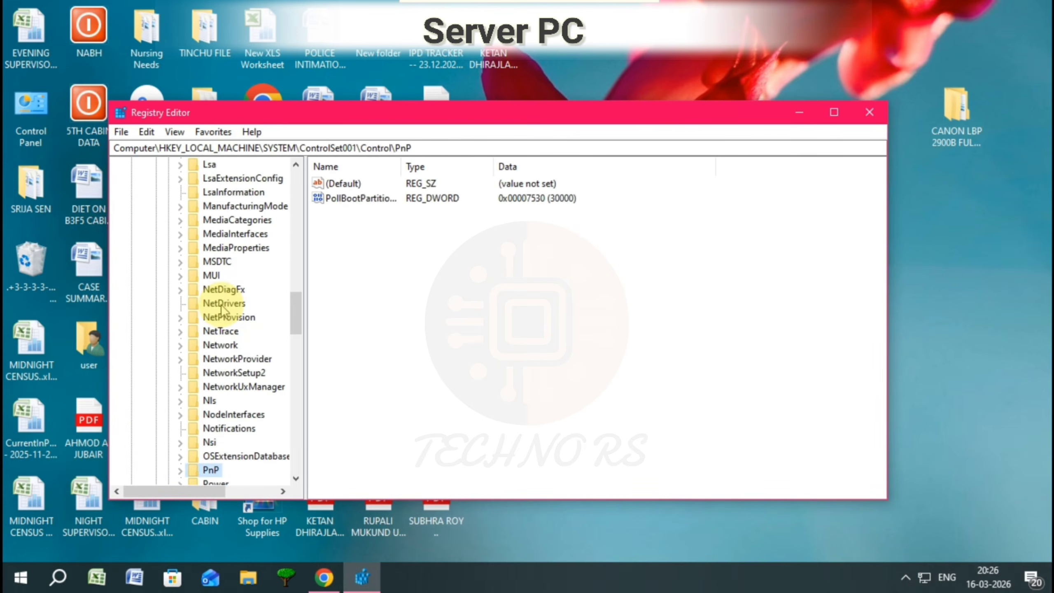
scroll(223, 314, "down", 3)
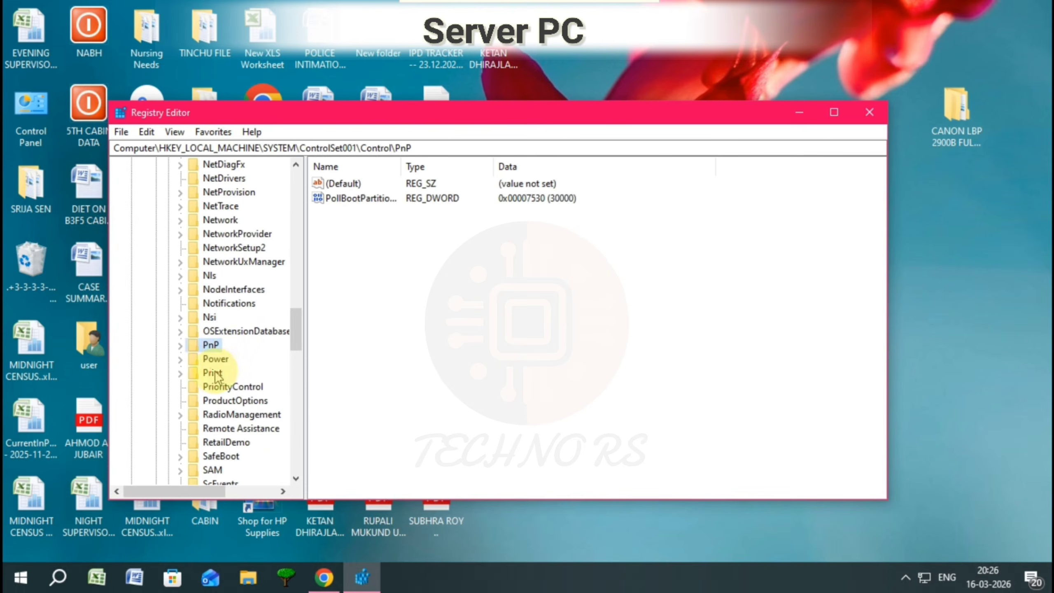
left_click(212, 373)
left_click(361, 411)
scroll(222, 304, "up", 2)
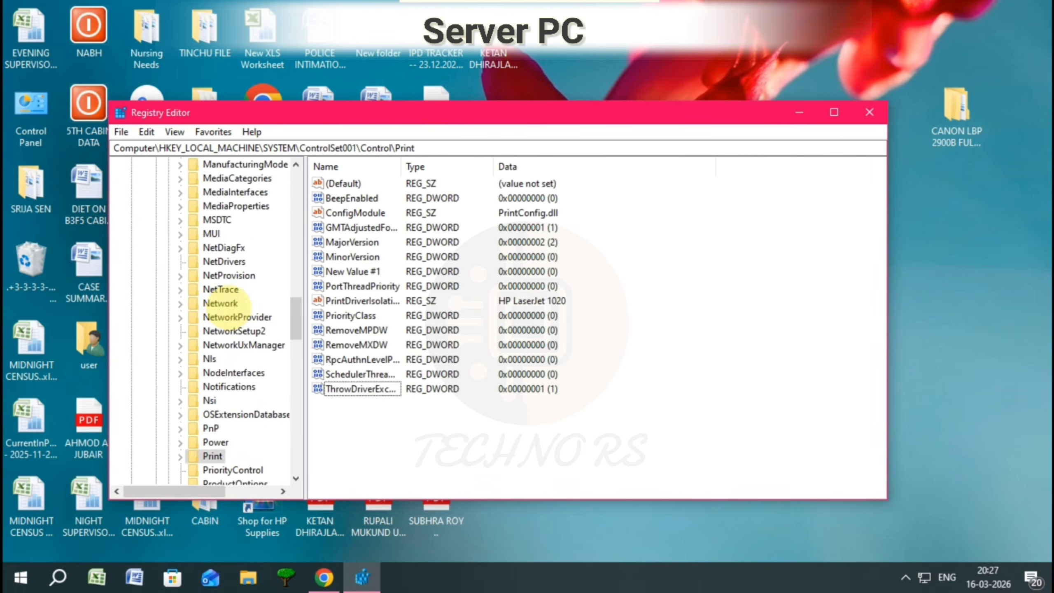
scroll(228, 307, "up", 4)
scroll(230, 311, "down", 10)
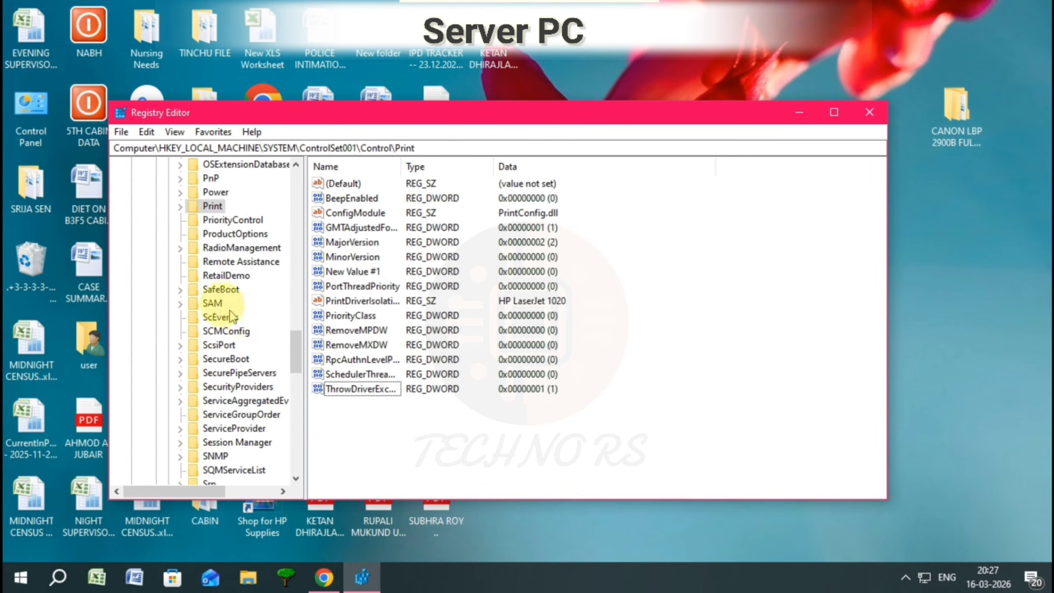
right_click(213, 206)
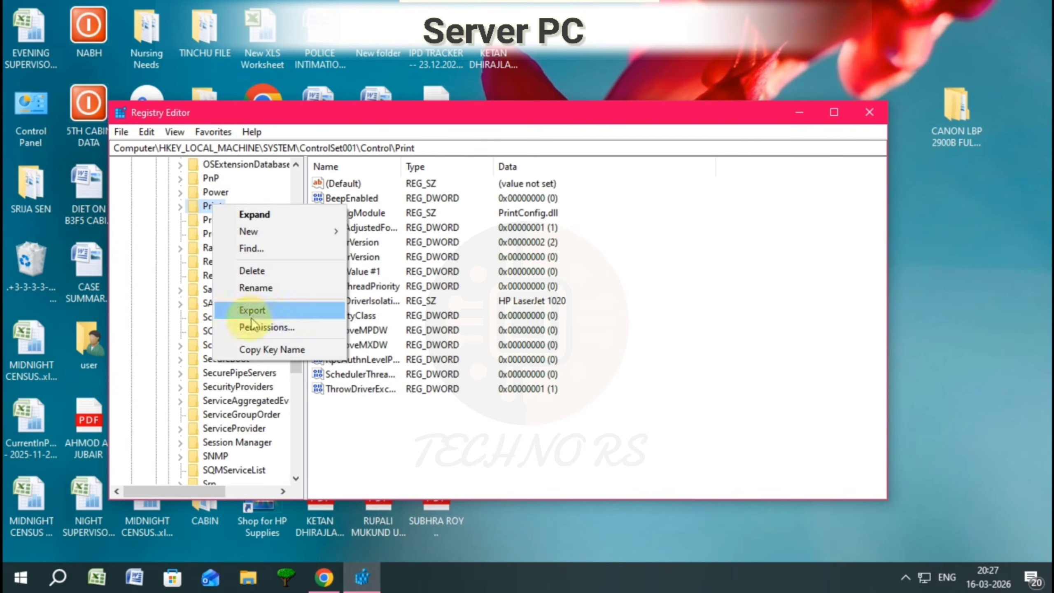
left_click(387, 418)
scroll(272, 321, "up", 1)
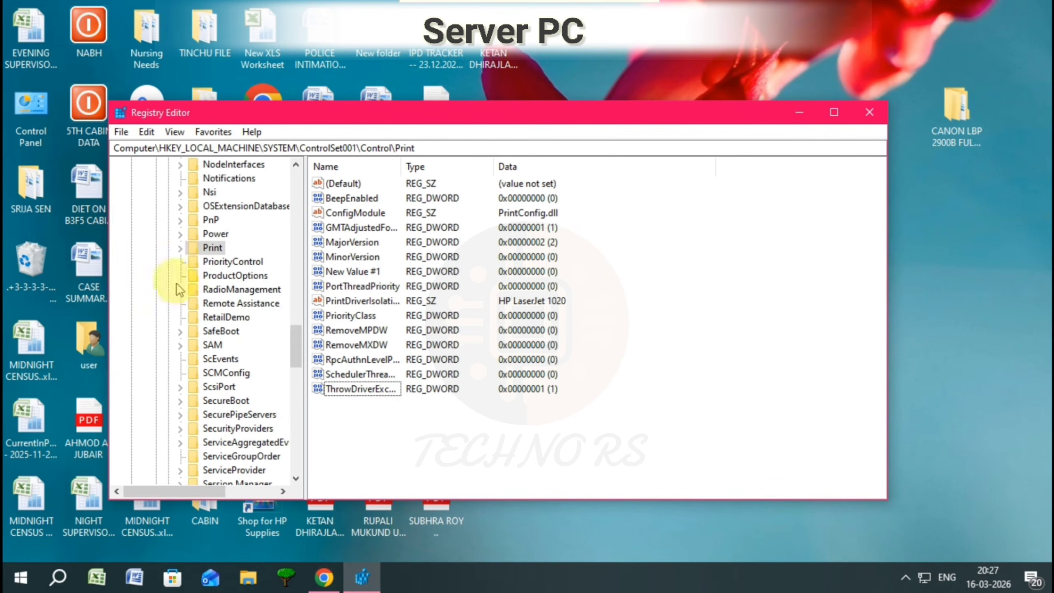
Step: Open the Print key's permissions and allow the Users group Full Control, applying the change
right_click(212, 249)
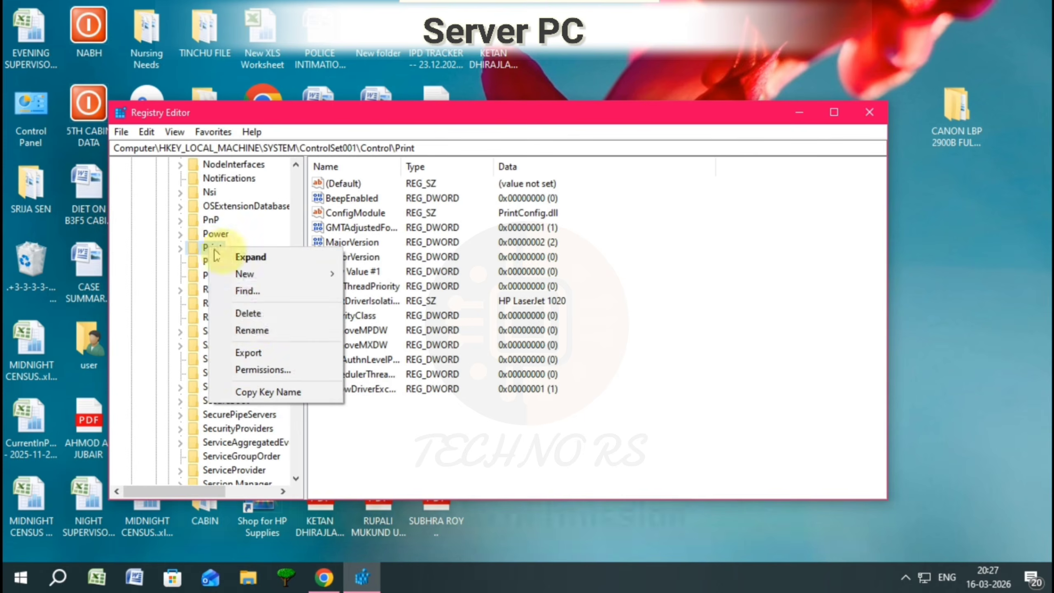
left_click(254, 370)
scroll(198, 288, "down", 1)
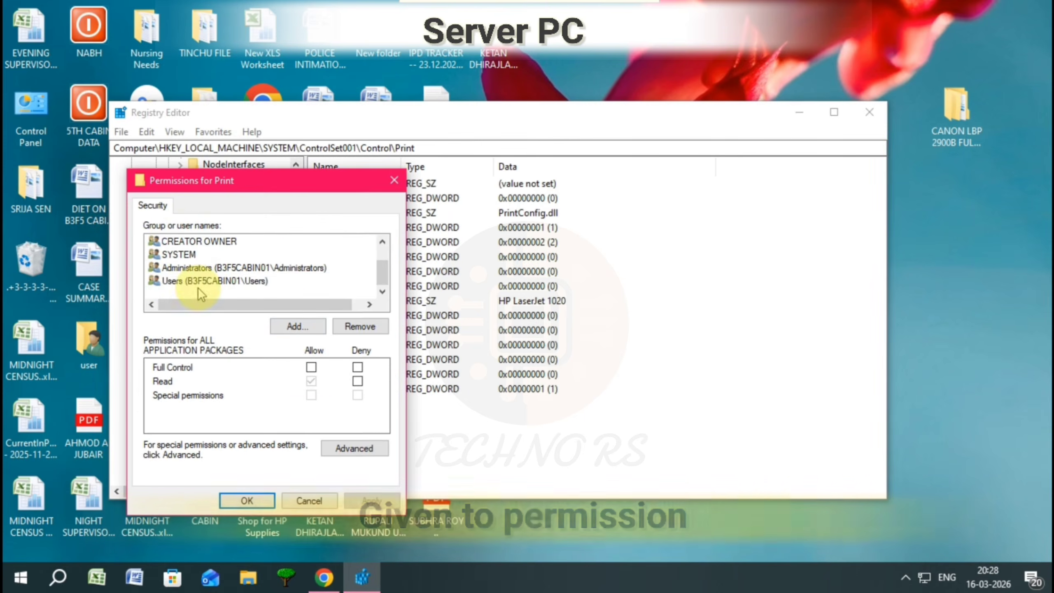
left_click(194, 282)
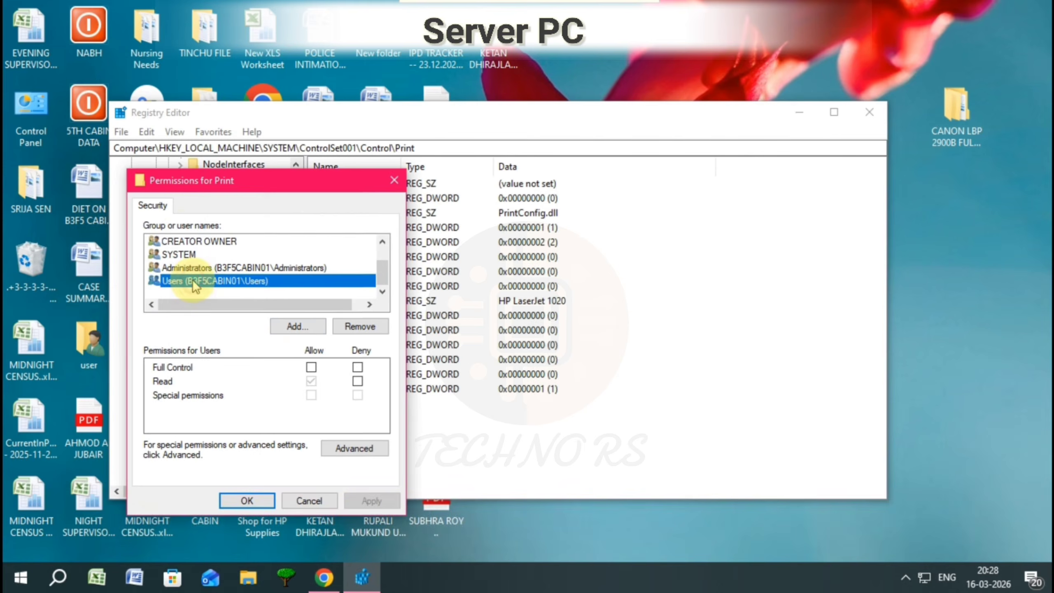
left_click(308, 373)
left_click(312, 367)
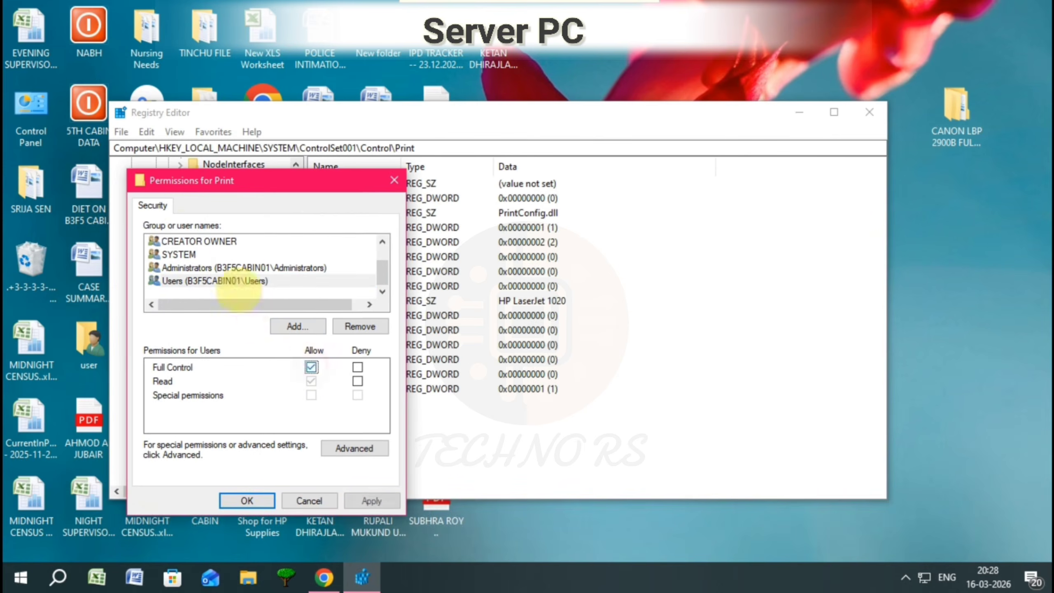
scroll(228, 284, "up", 1)
scroll(227, 284, "down", 1)
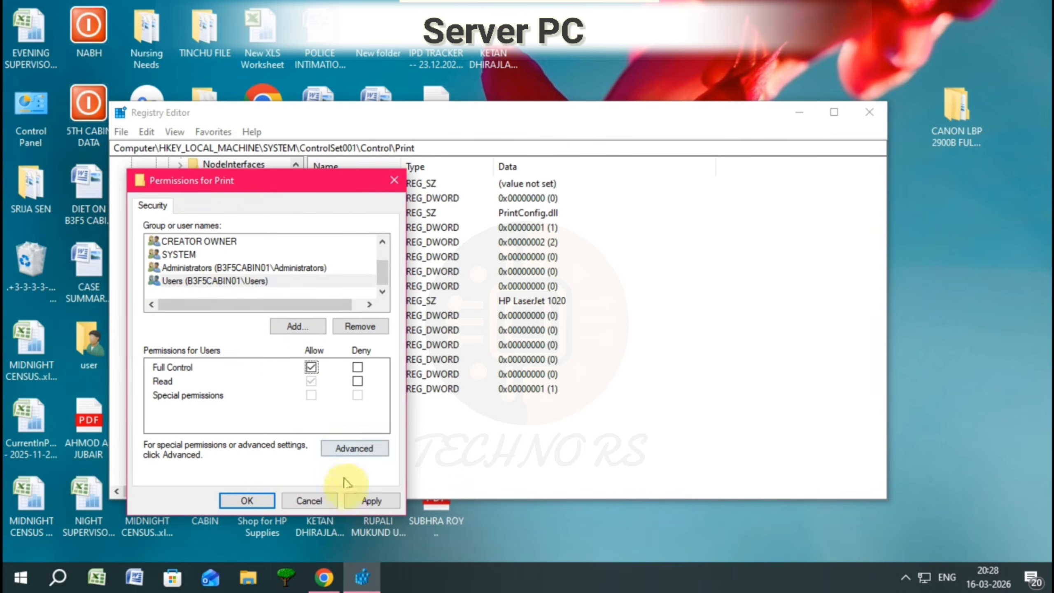
left_click(354, 500)
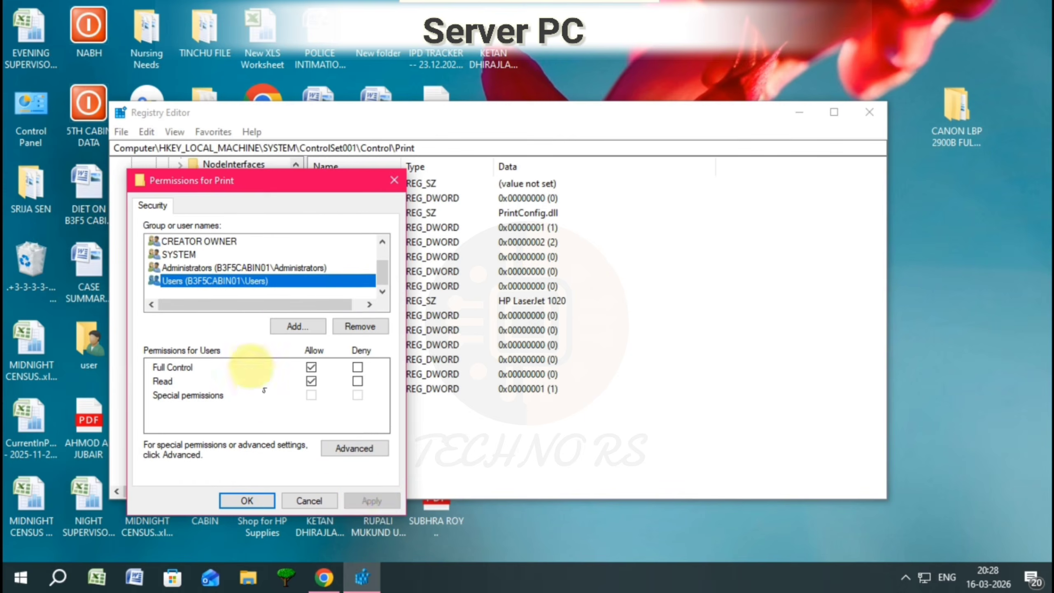
Step: Add the Everyone group to the Print key's permissions with Full Control allowed, and confirm the permissions
left_click(294, 326)
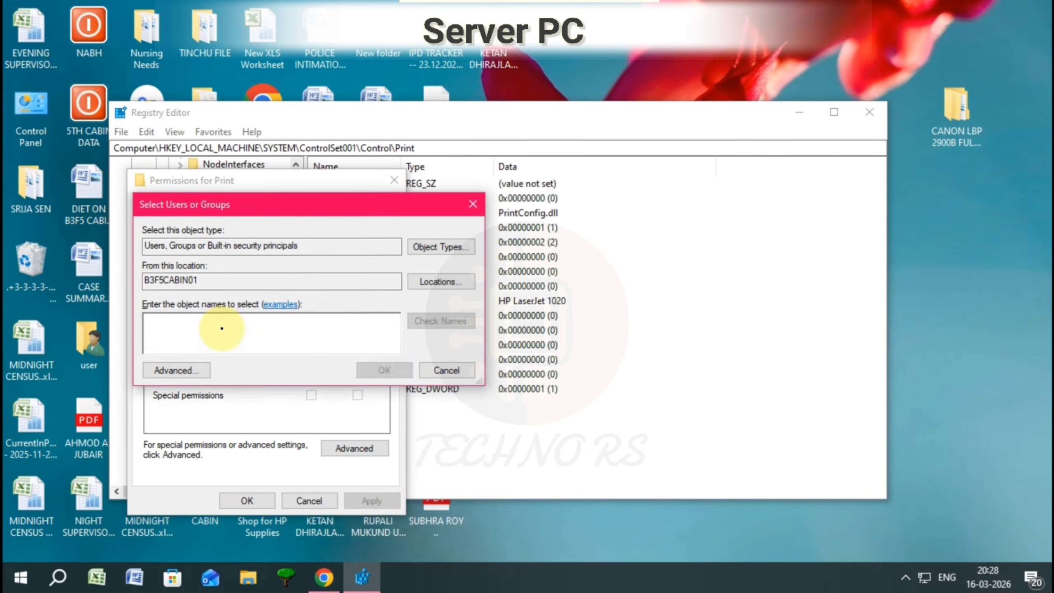
type("everyone")
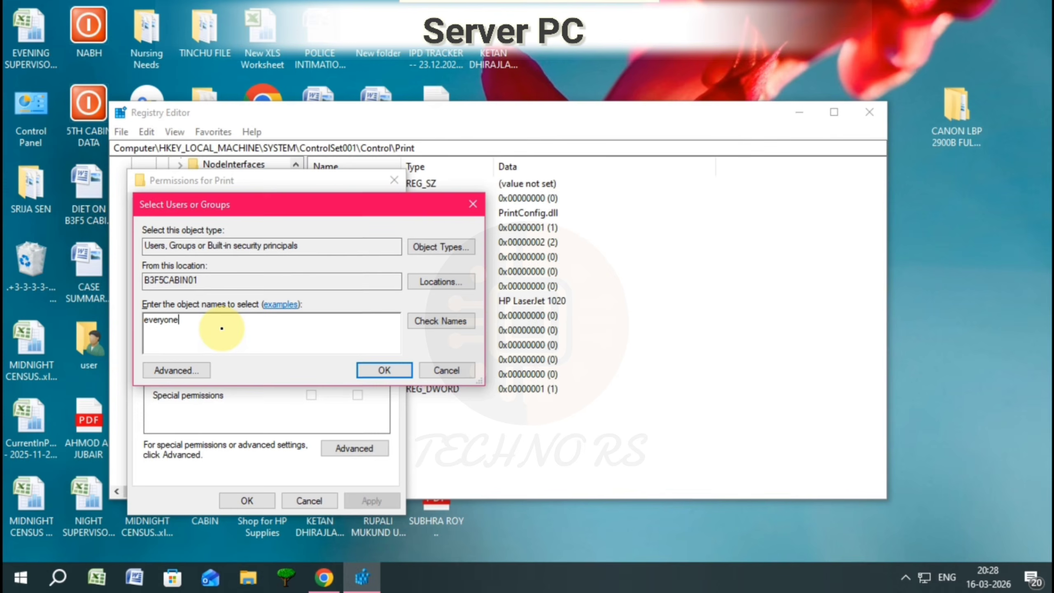
left_click(424, 322)
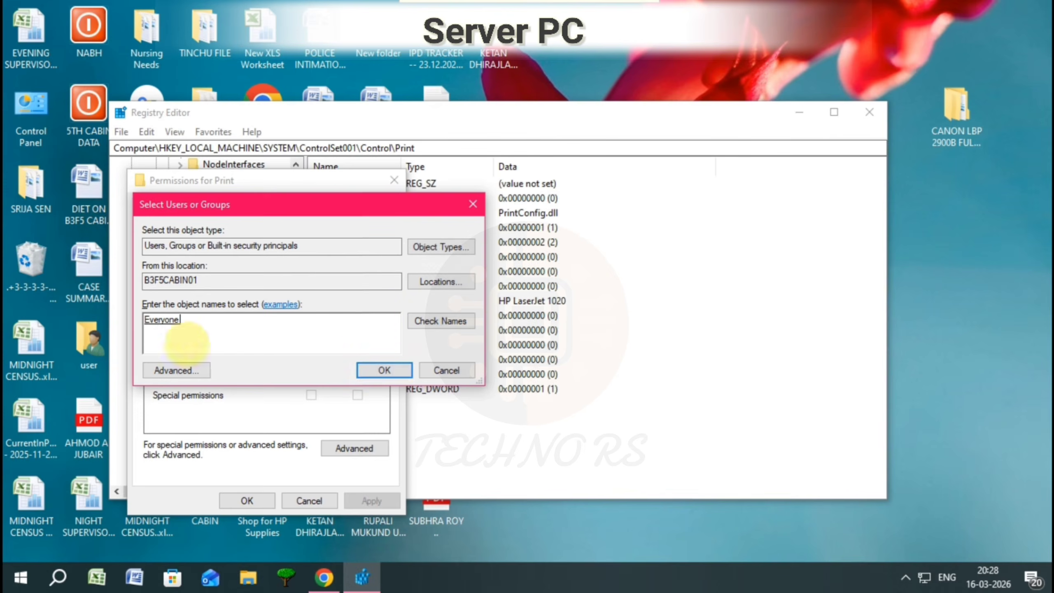
left_click(366, 374)
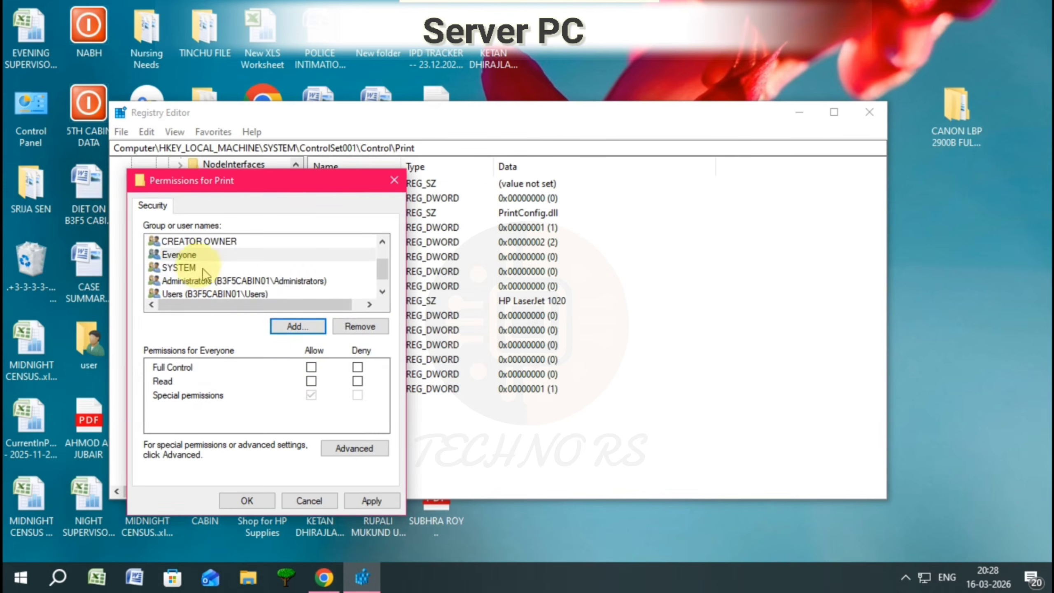
left_click(189, 256)
left_click(312, 366)
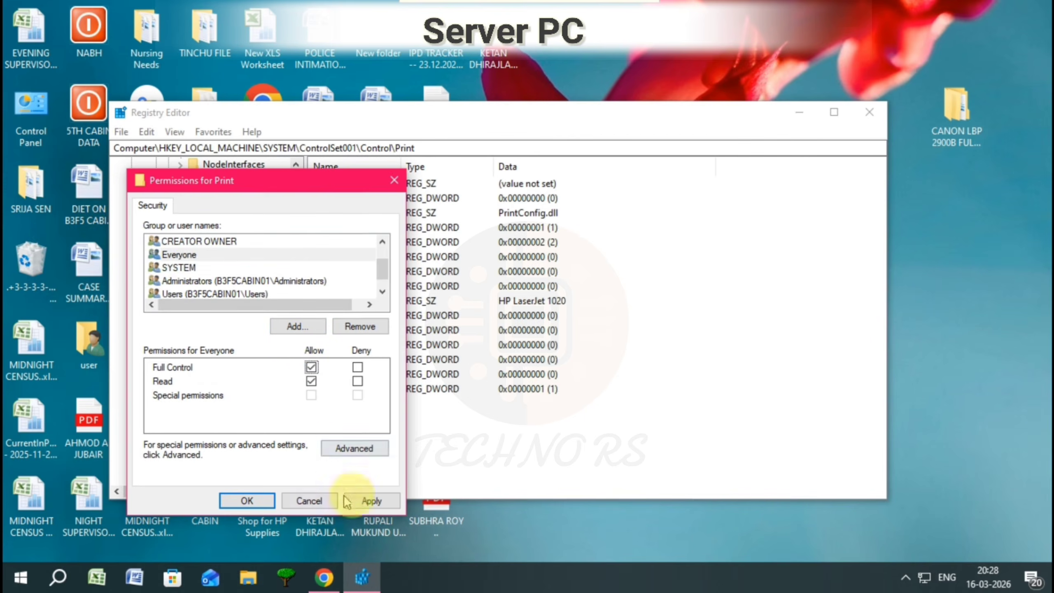
left_click(367, 500)
left_click(251, 503)
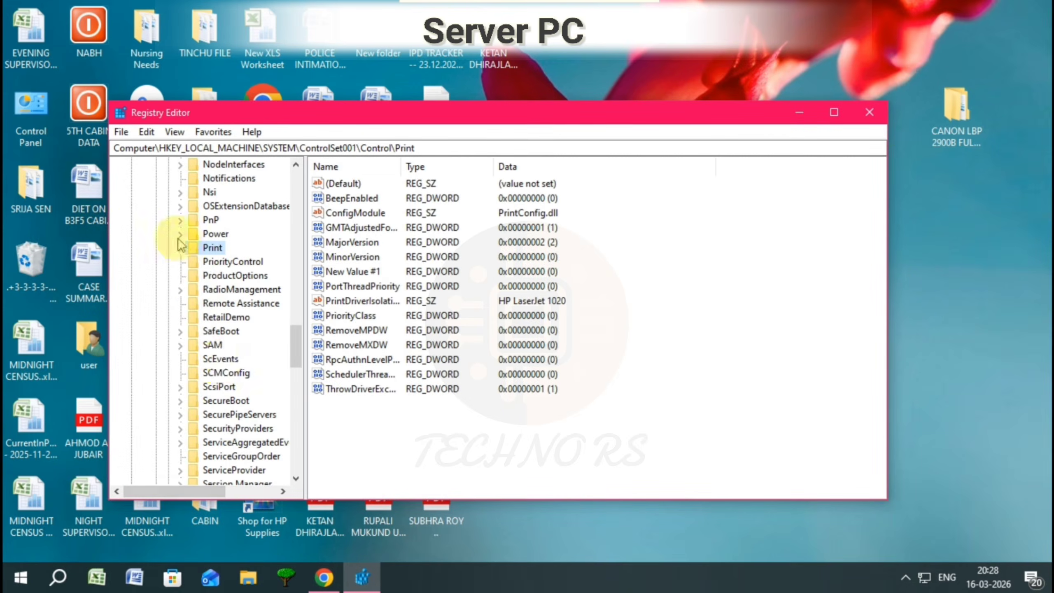
Step: Collapse the SYSTEM branch and expand HKEY_LOCAL_MACHINE\SOFTWARE\Microsoft in the registry tree
scroll(224, 274, "up", 3)
left_click_drag(296, 339, 296, 195)
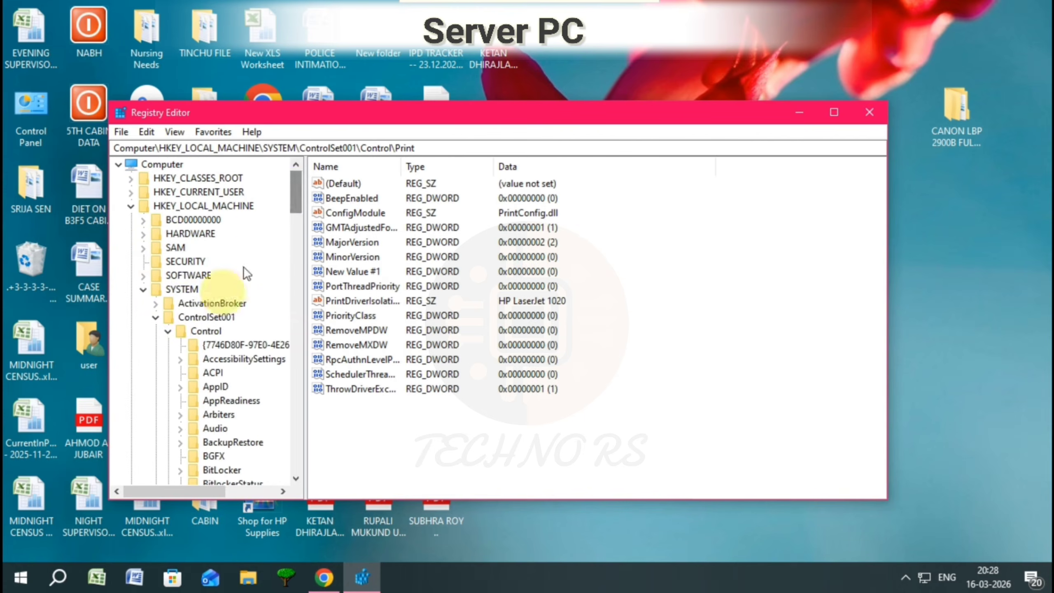
left_click(142, 290)
left_click(130, 206)
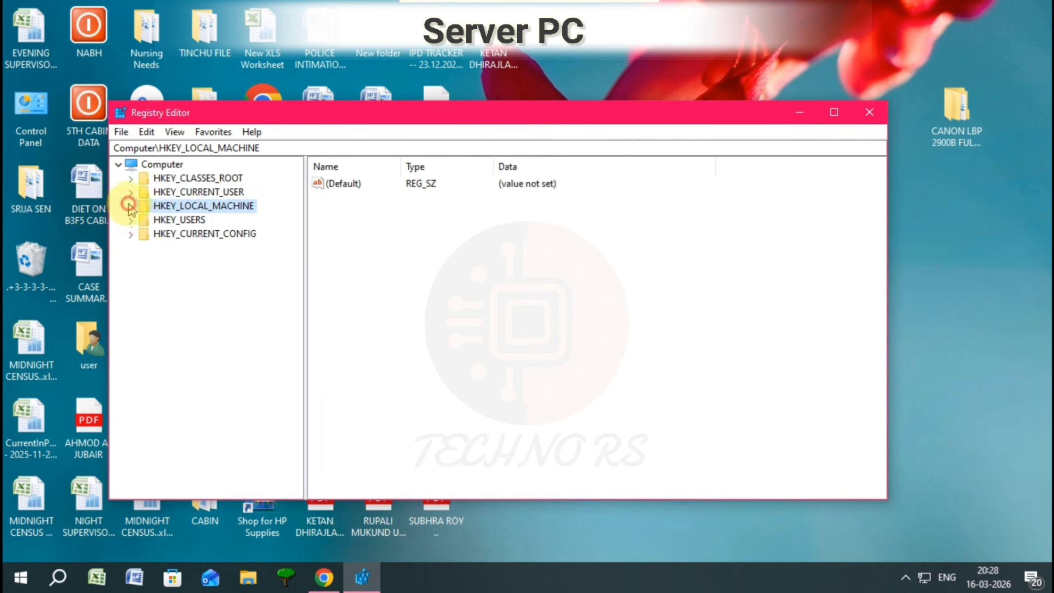
left_click(131, 207)
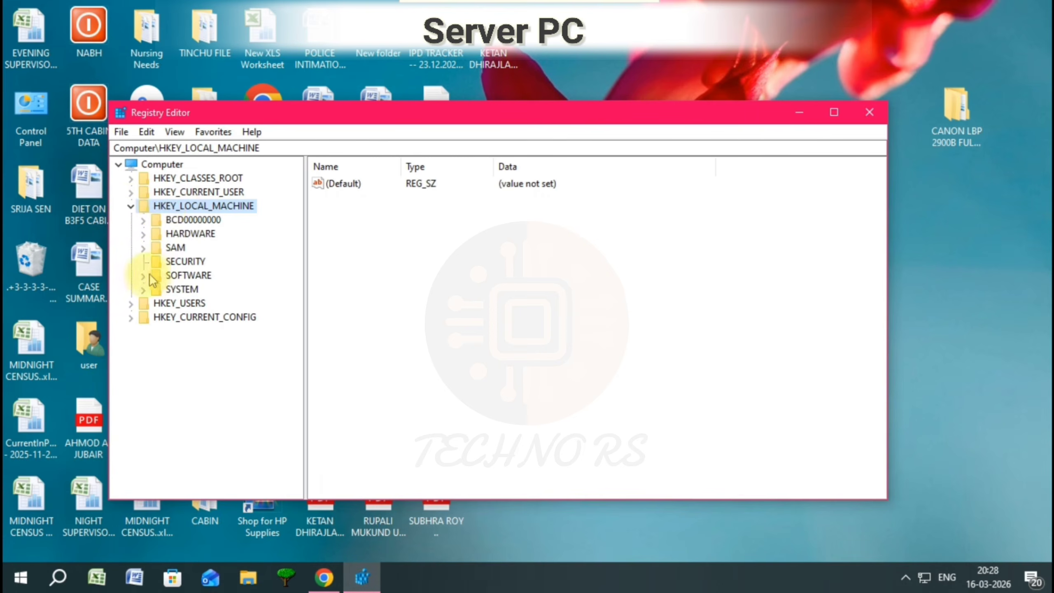
left_click(144, 276)
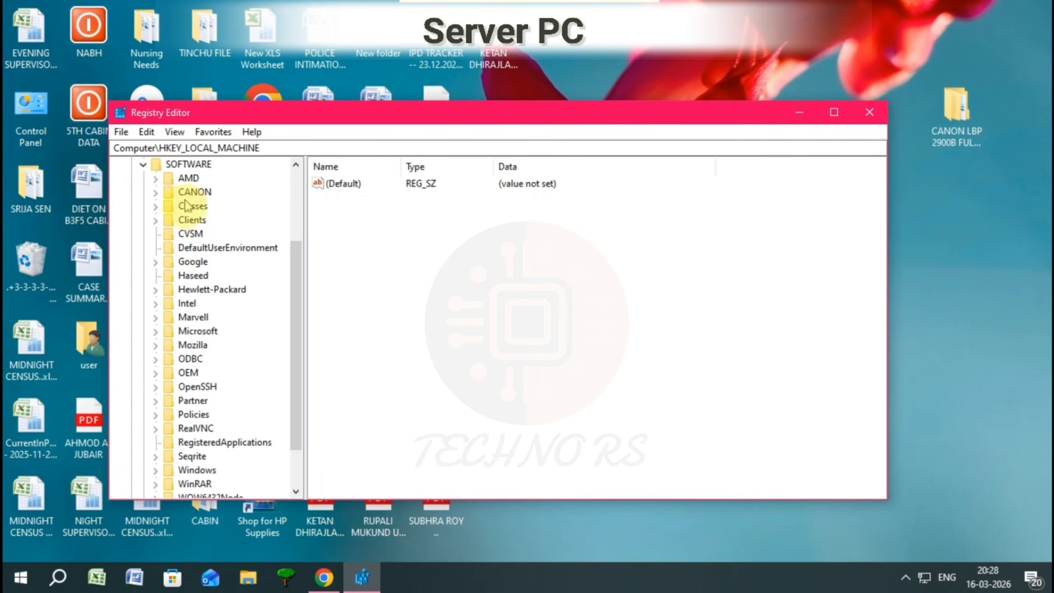
left_click(188, 331)
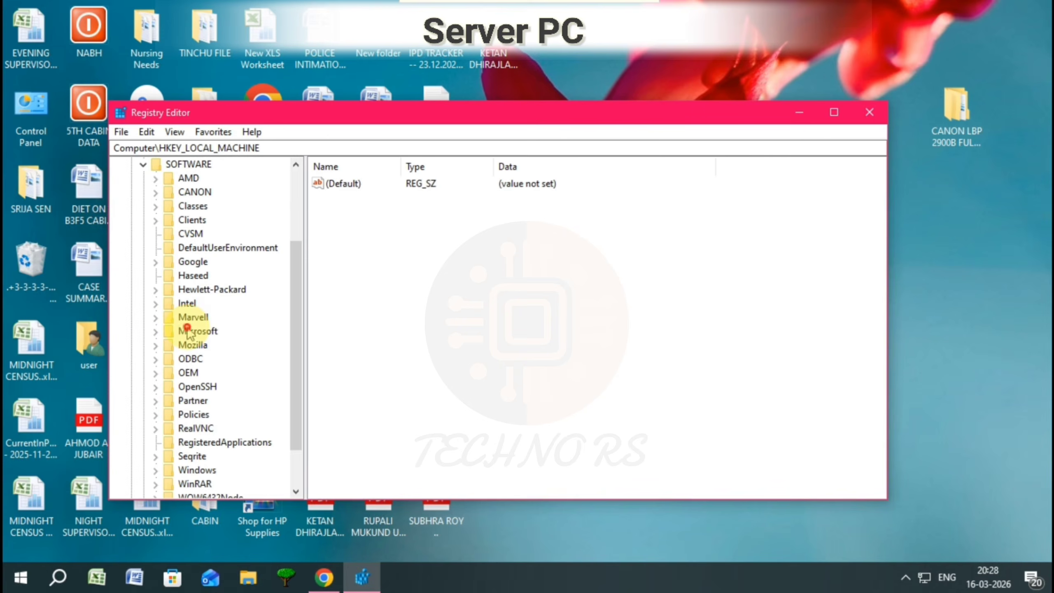
left_click(156, 332)
Step: Find the Windows NT key among the Microsoft subkeys and expand it
left_click(197, 248)
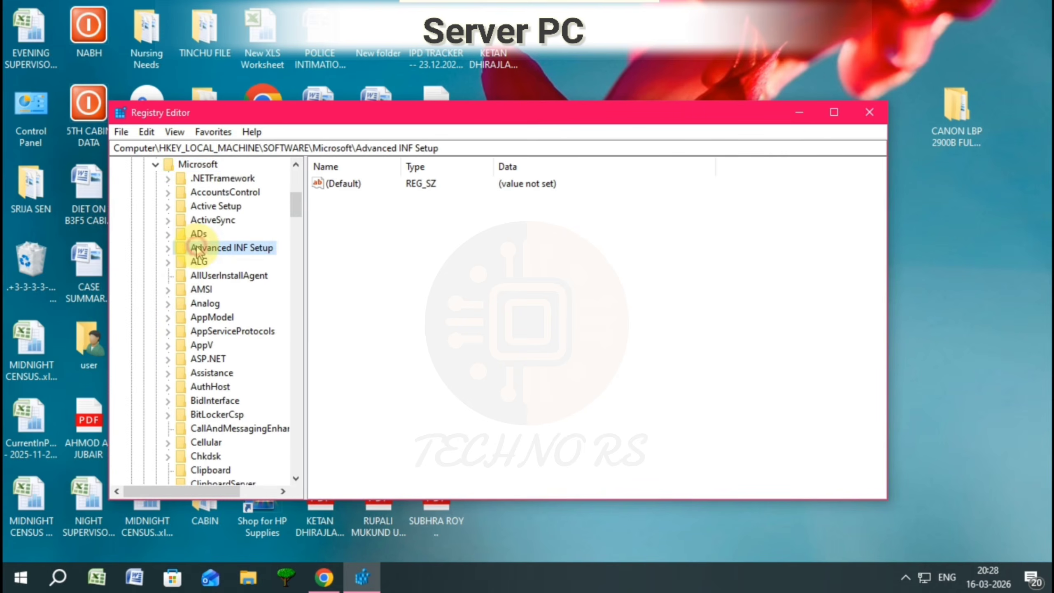
type("win")
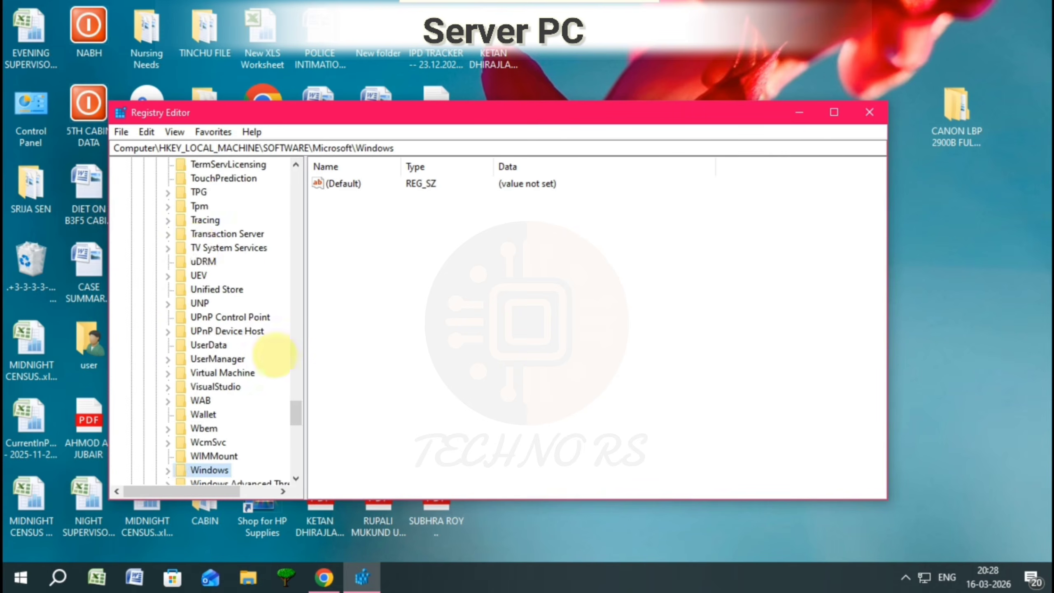
scroll(279, 357, "down", 3)
scroll(282, 374, "down", 5)
scroll(232, 363, "up", 1)
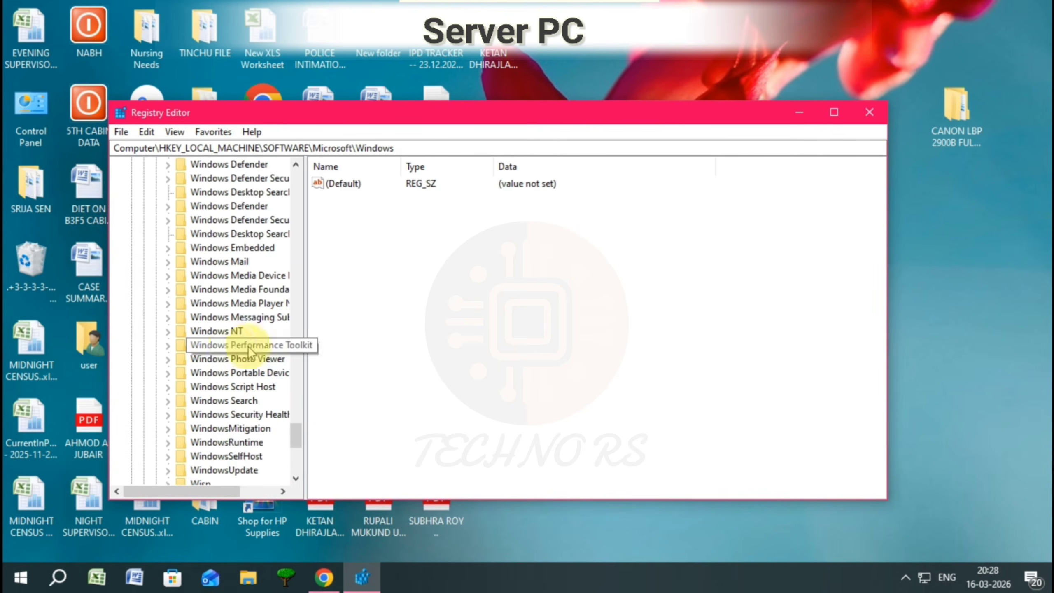
left_click(220, 332)
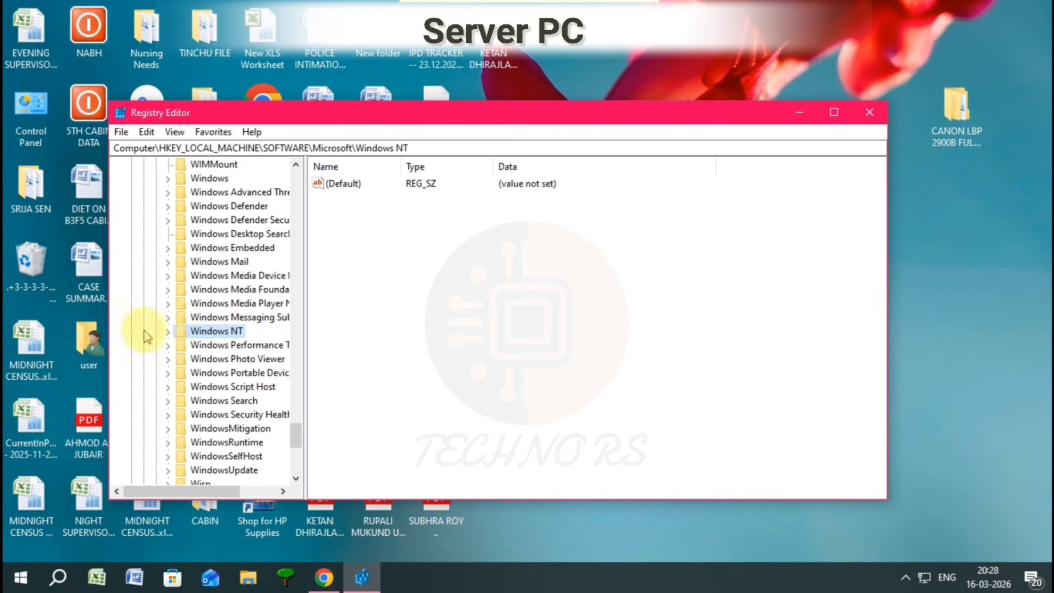
left_click(168, 331)
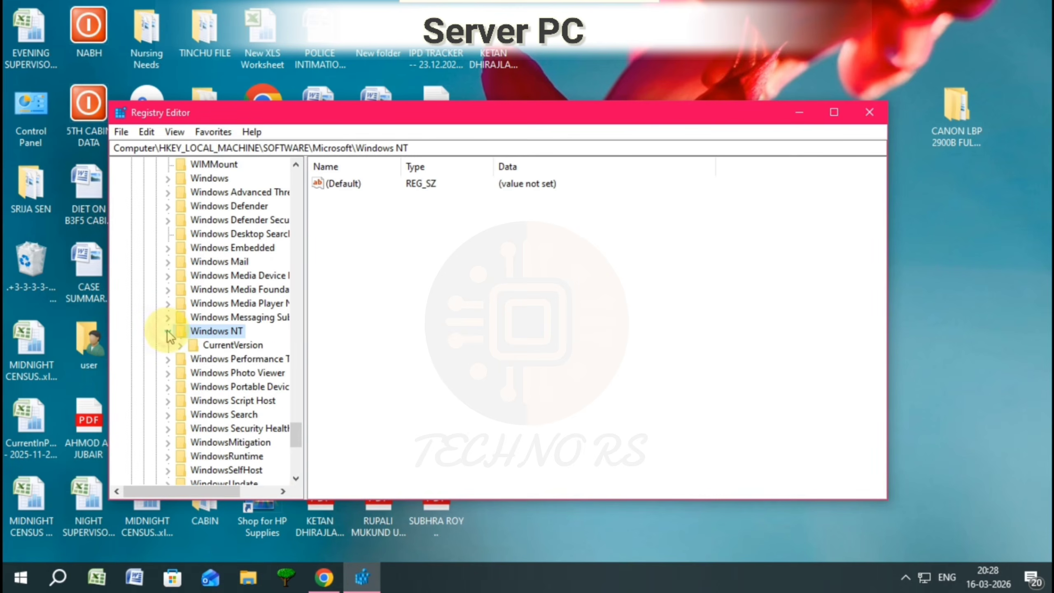
Step: Expand CurrentVersion under Windows NT, then select and expand its Print subkey
left_click(183, 347)
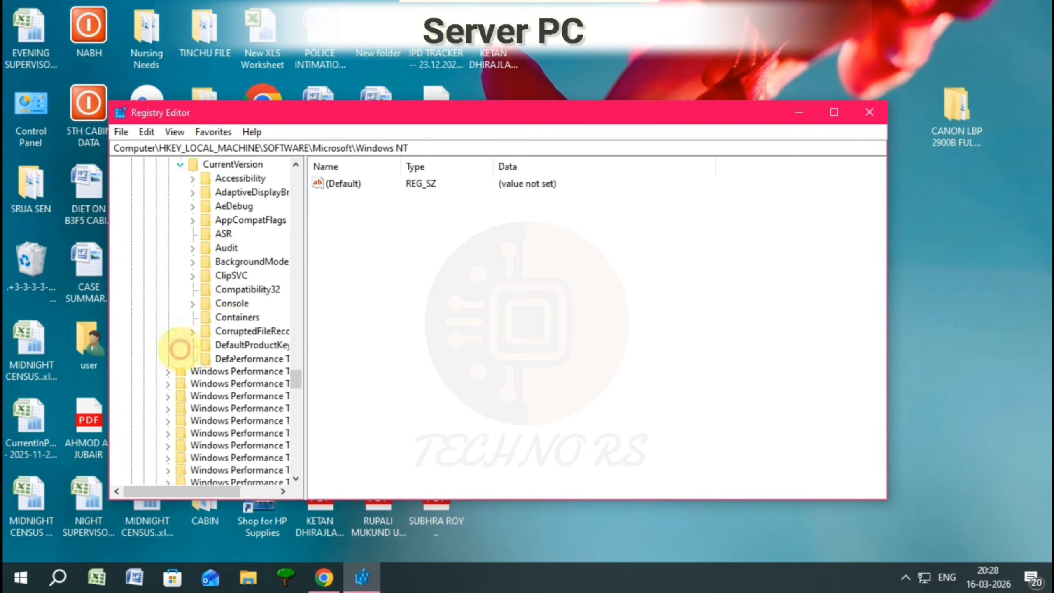
left_click(228, 332)
key("p")
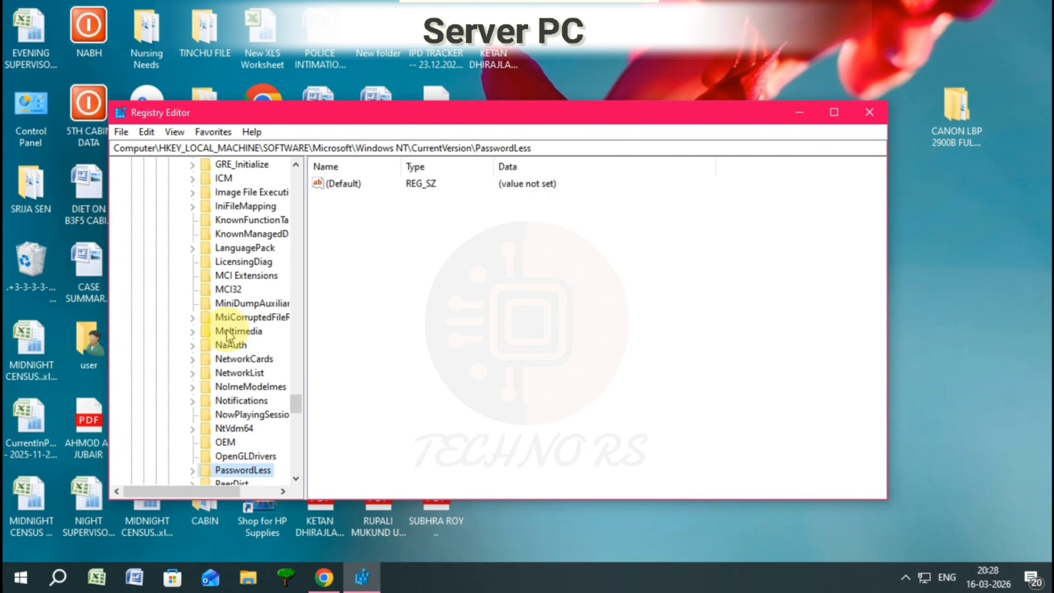
key("Down")
key("Down")
key("Down")
key("Down")
scroll(231, 365, "down", 2)
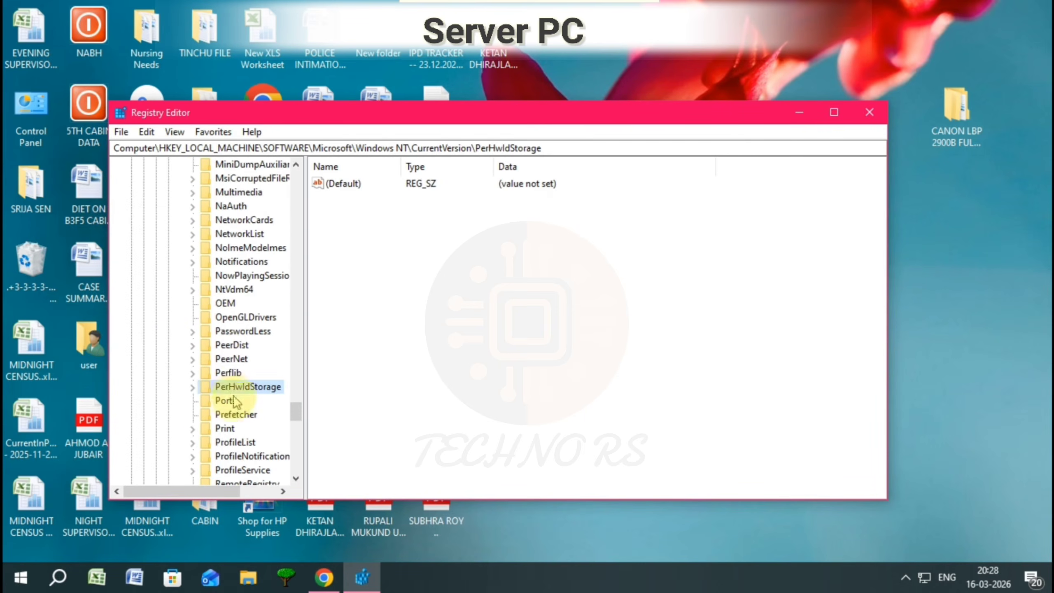
left_click(227, 428)
left_click(192, 430)
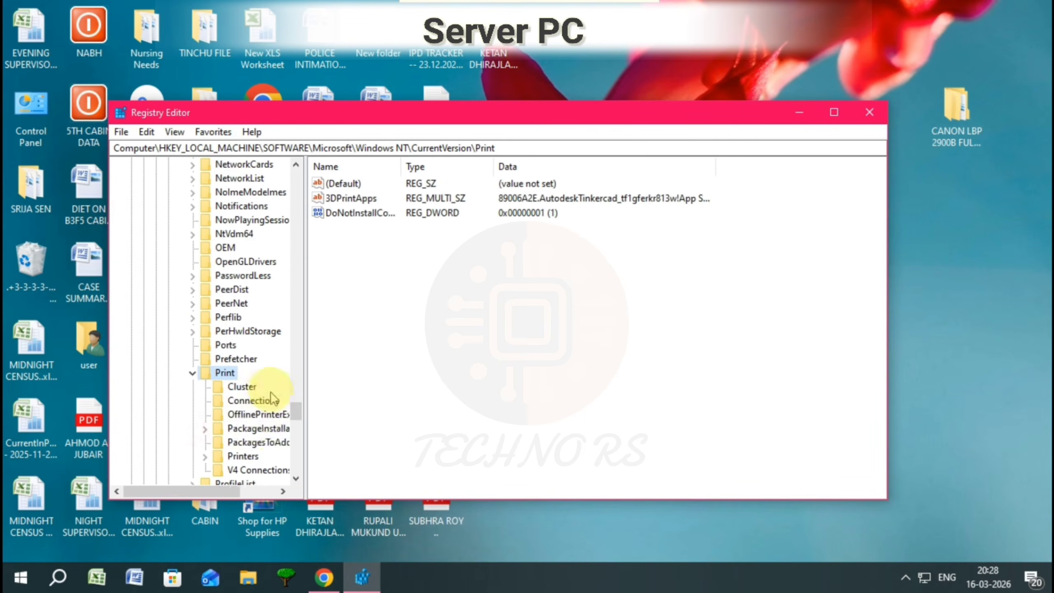
Step: Widen the key tree, expand Printers under the Print key and select it to list its values
left_click_drag(305, 356, 344, 356)
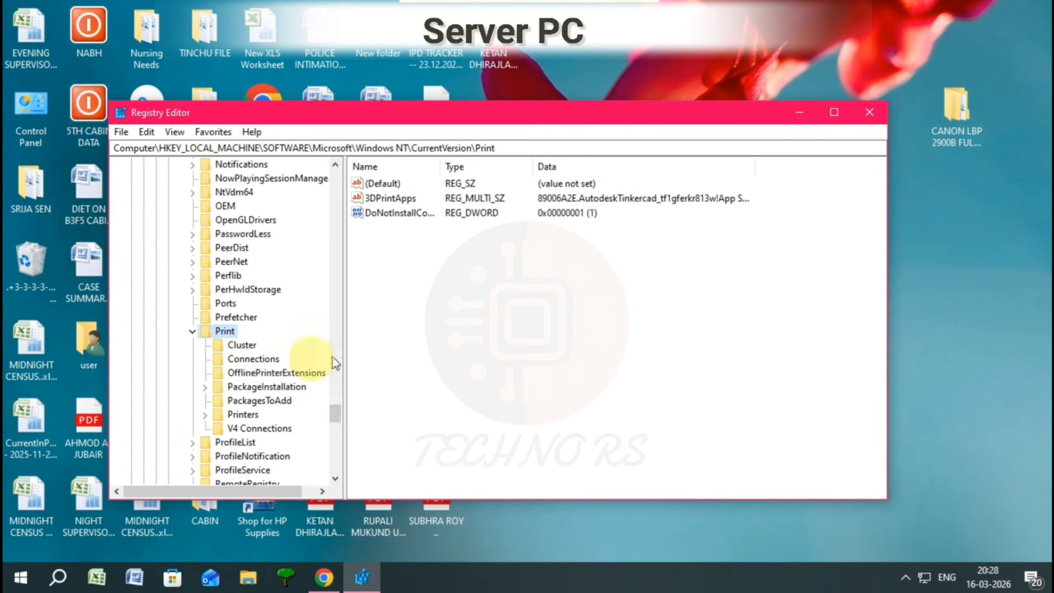
scroll(245, 360, "down", 1)
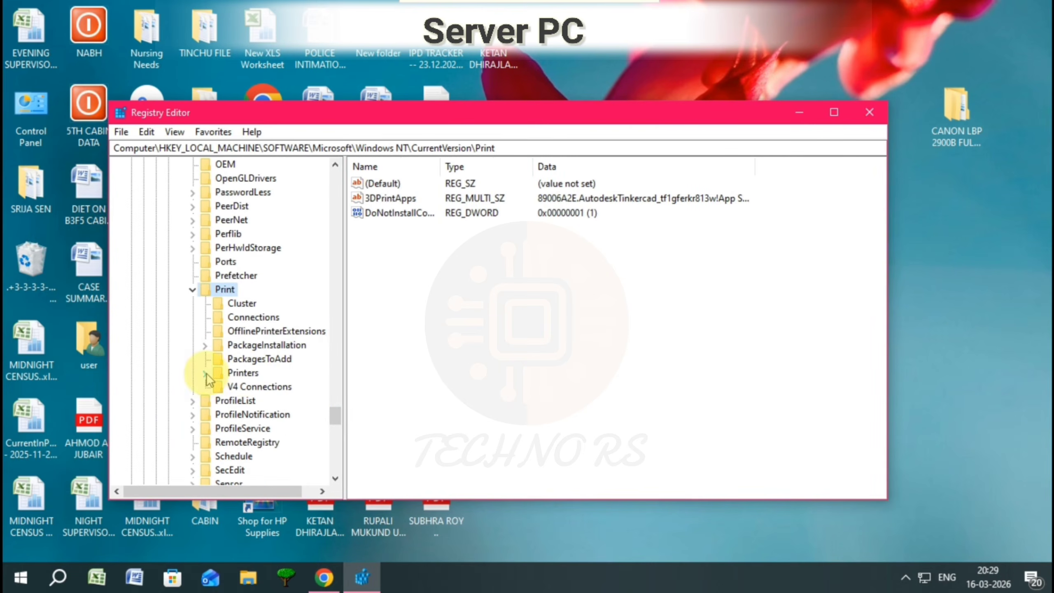
left_click(206, 374)
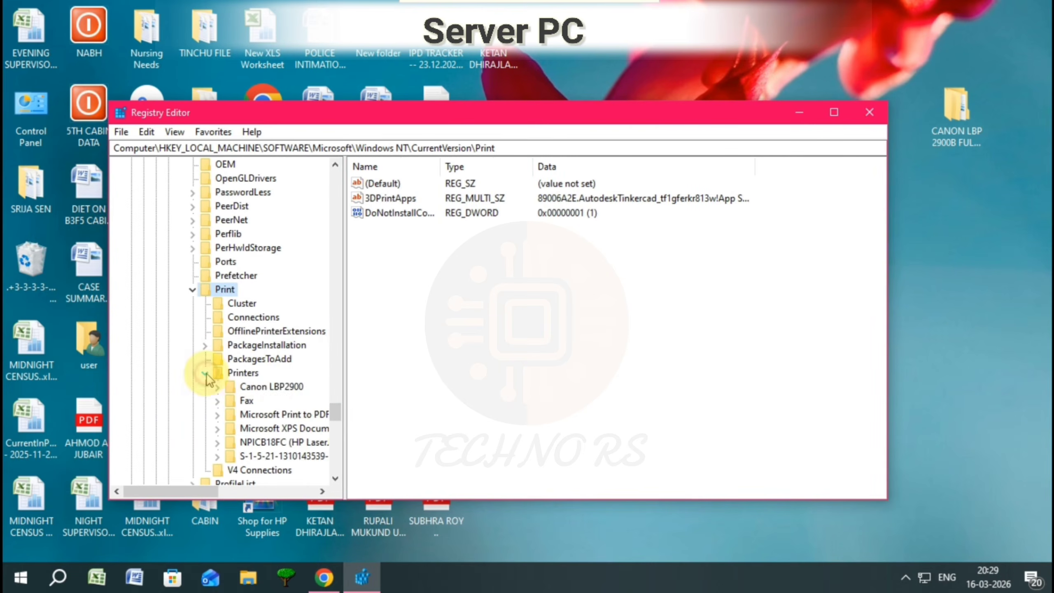
left_click(343, 383)
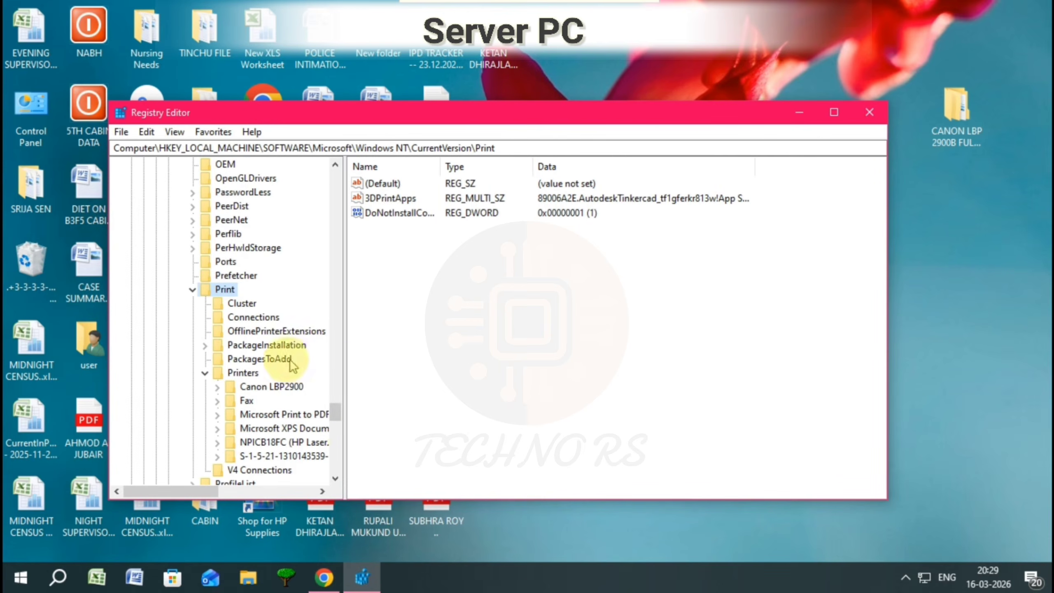
left_click(243, 372)
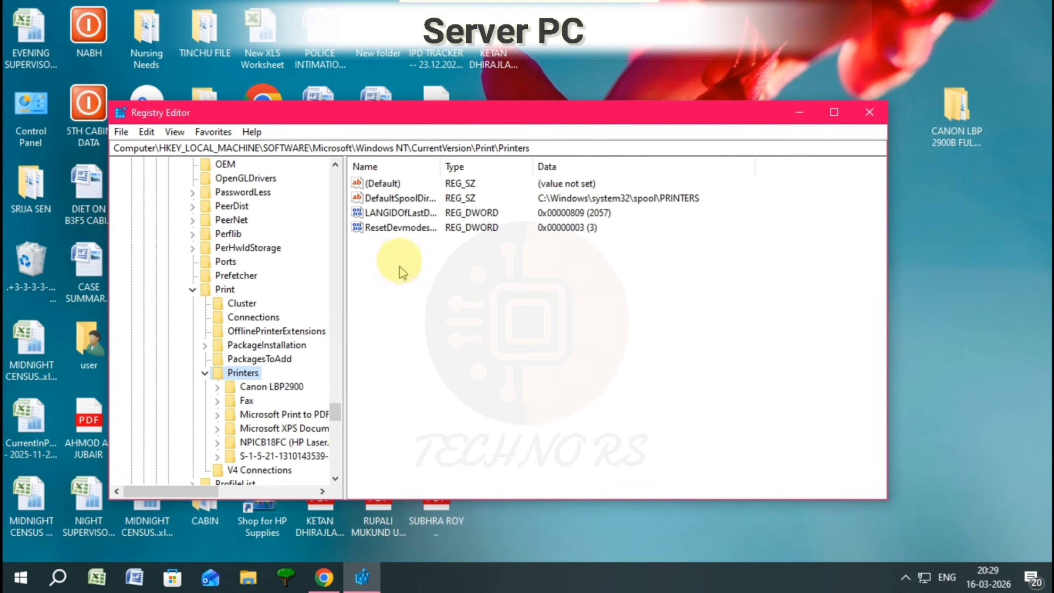
Step: Set the Printers key's ResetDevmodesAttempts DWORD value to 4 and confirm
double_click(396, 228)
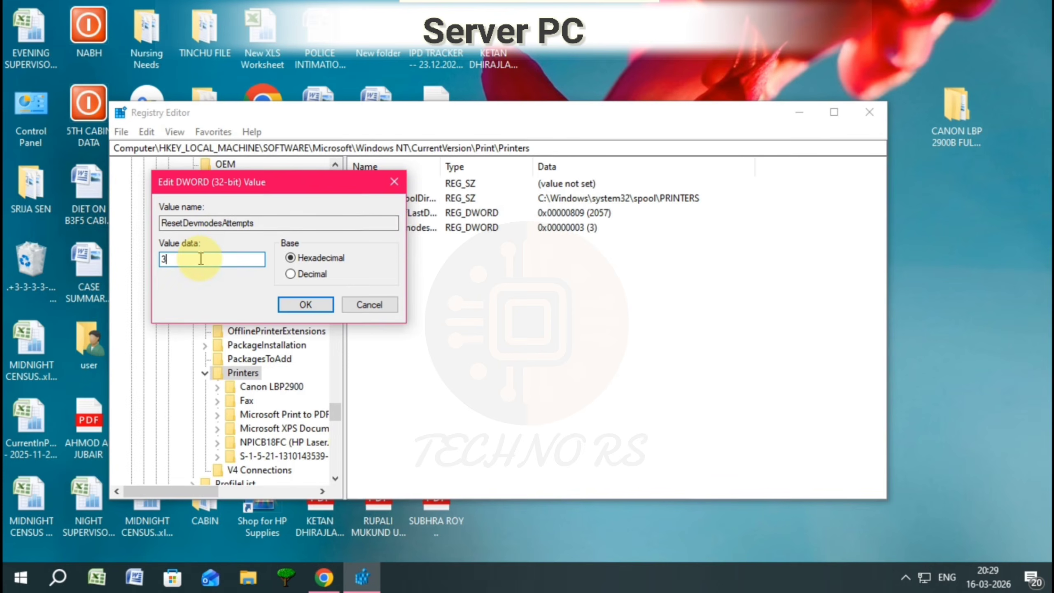
type("4")
left_click(305, 304)
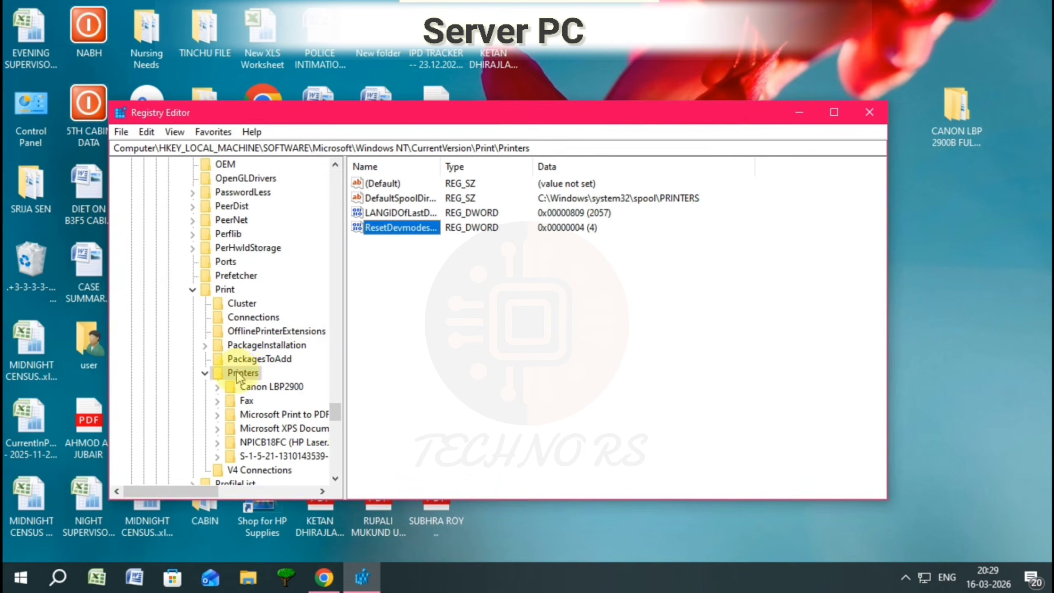
Step: Collapse the Printers and Print keys and close the Registry Editor
left_click(203, 375)
left_click(192, 331)
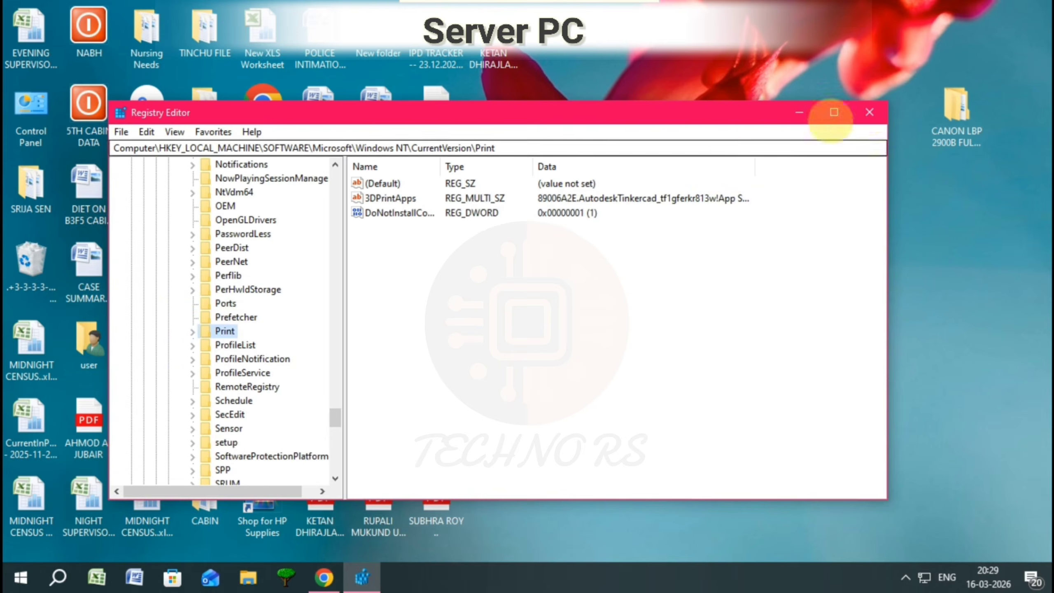
left_click(869, 112)
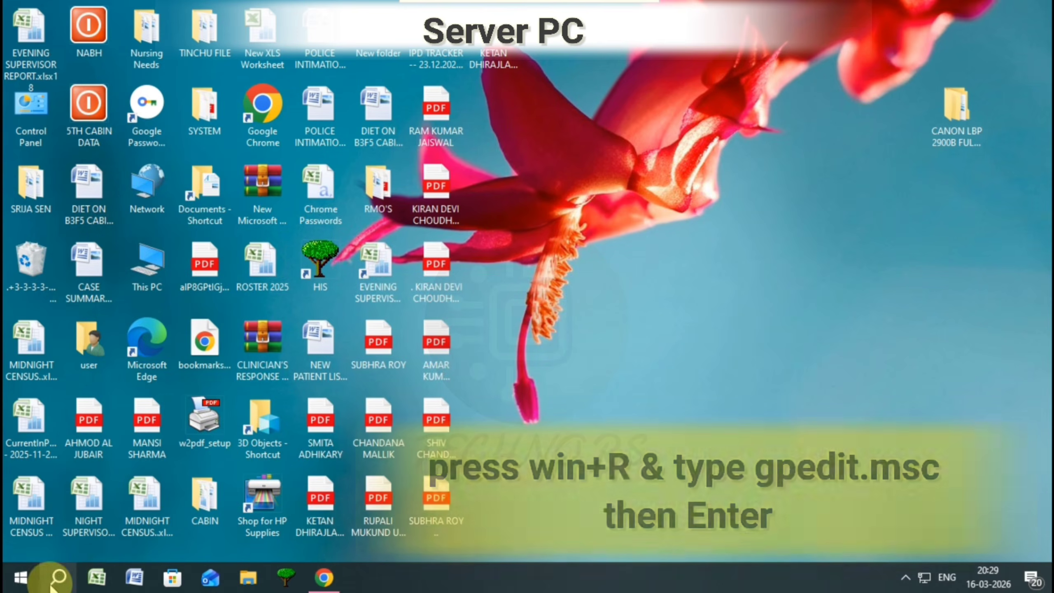
Step: Open the Local Group Policy Editor on the server PC by running gpedit.msc
key("super+r")
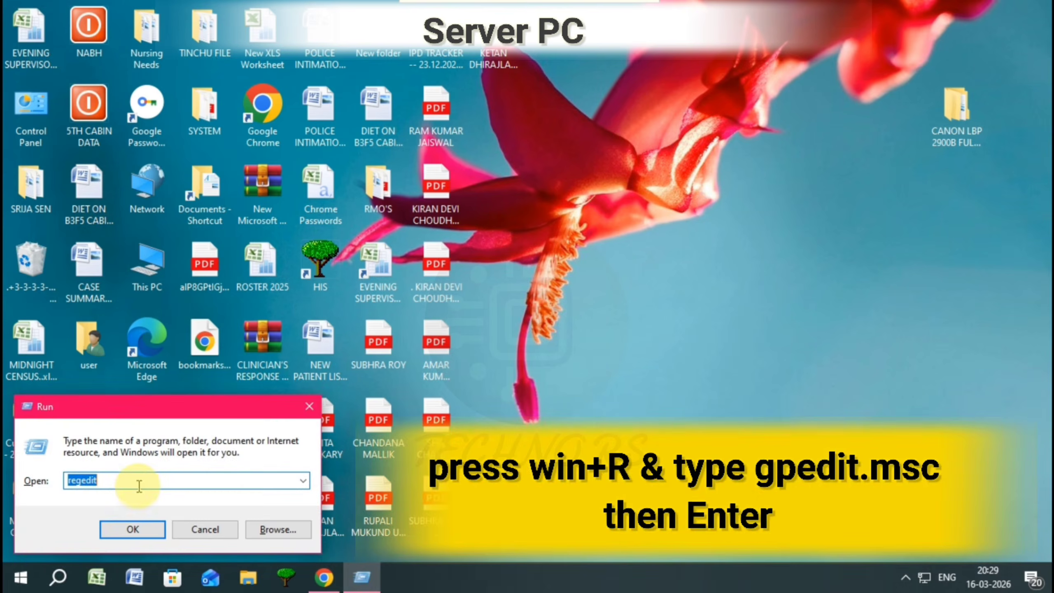
type("gpedit")
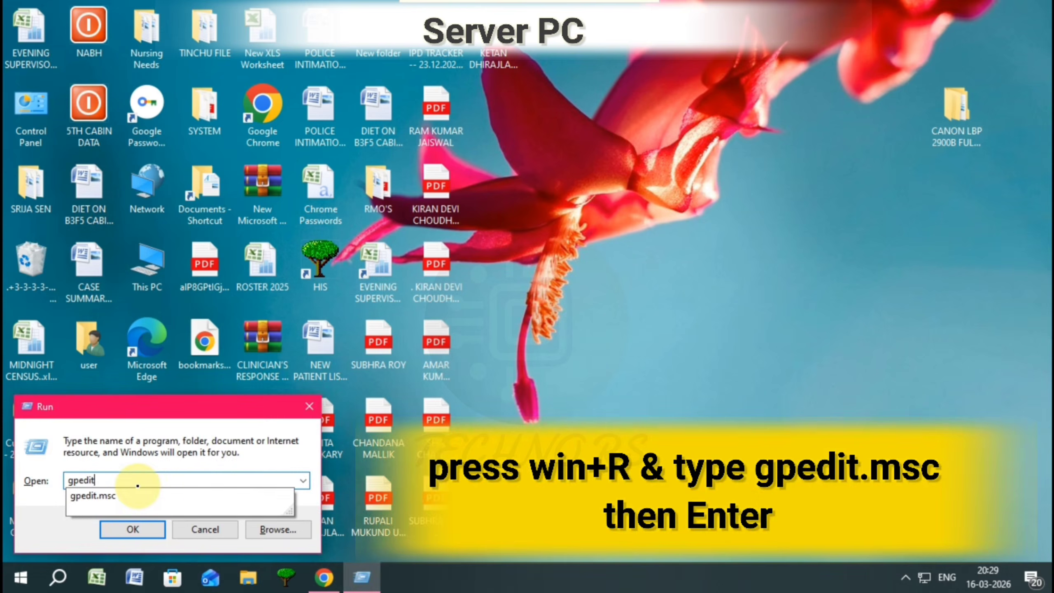
type(".msc")
key("Return")
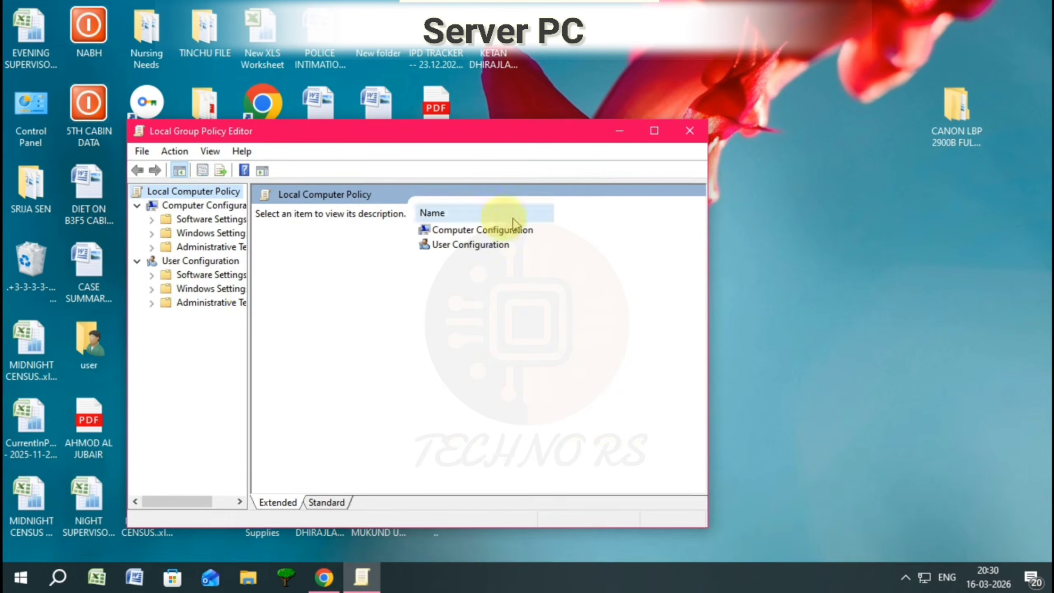
Step: Open the Printers policies under Computer Configuration's Administrative Templates and enlarge the window to show the State column
left_click_drag(249, 327, 314, 328)
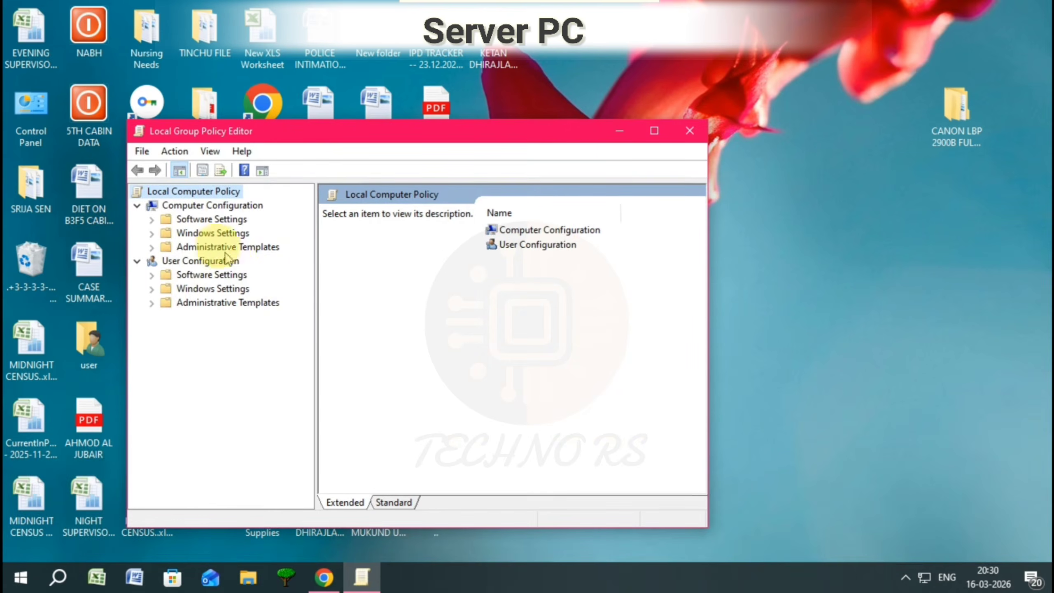
double_click(211, 247)
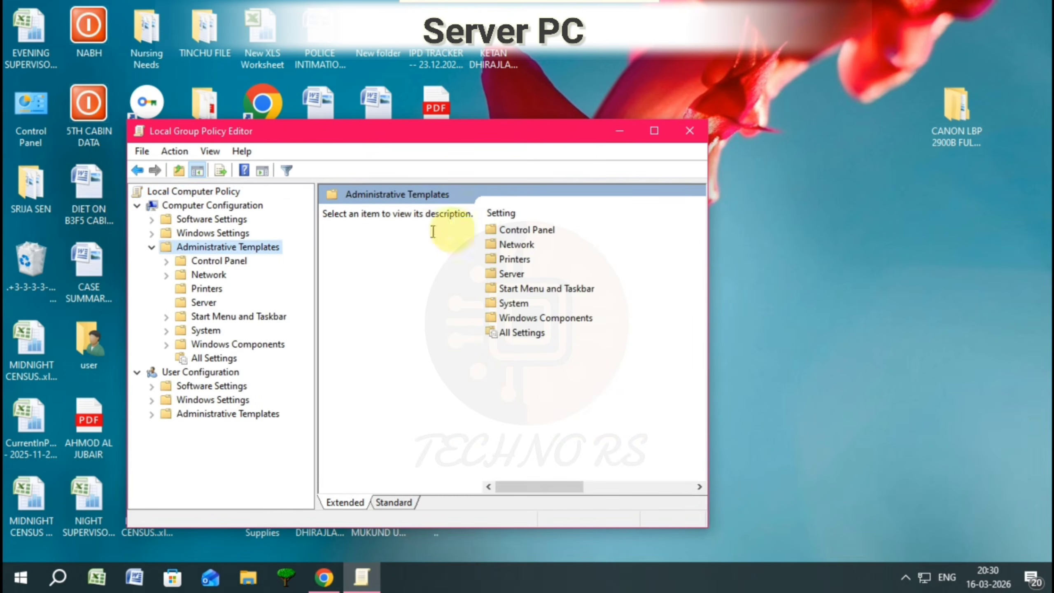
double_click(515, 260)
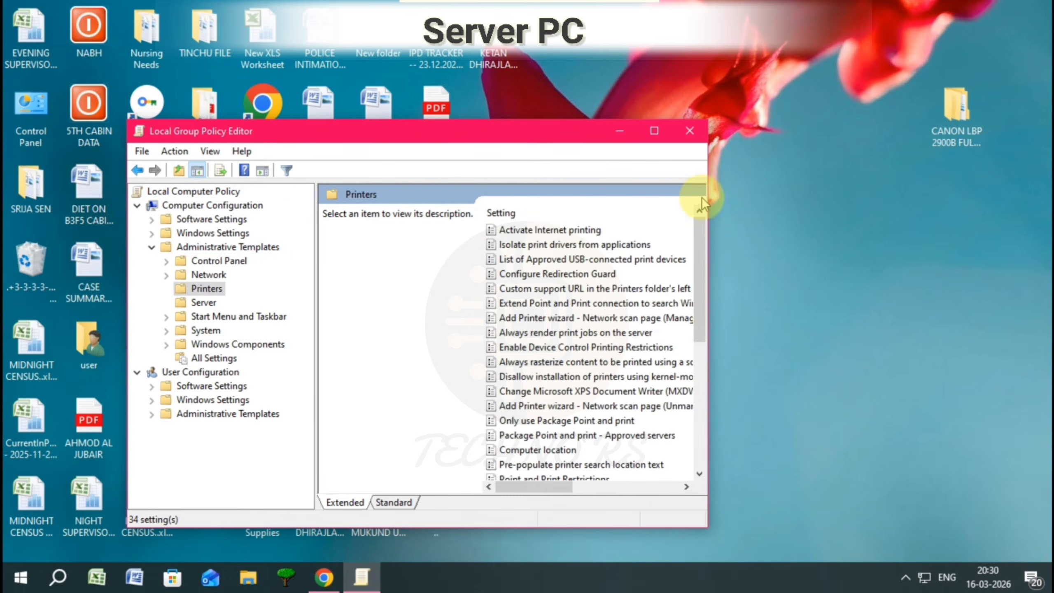
left_click_drag(708, 198, 927, 192)
left_click_drag(617, 132, 605, 101)
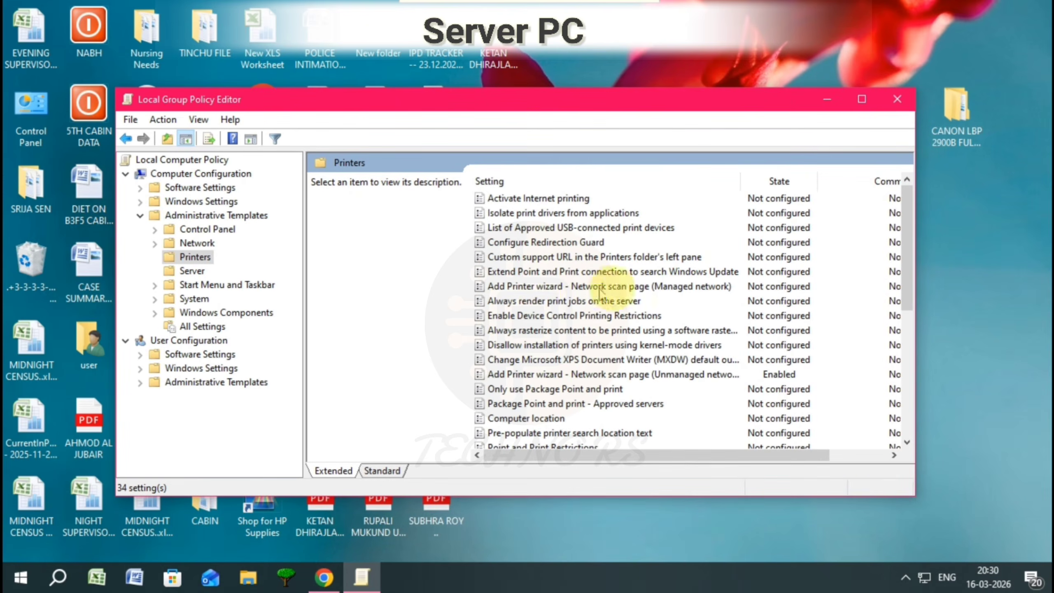
Step: Review the "Add Printer wizard - Network scan page (Unmanaged network)" policy's state and options, and accept them as Enabled
left_click(616, 376)
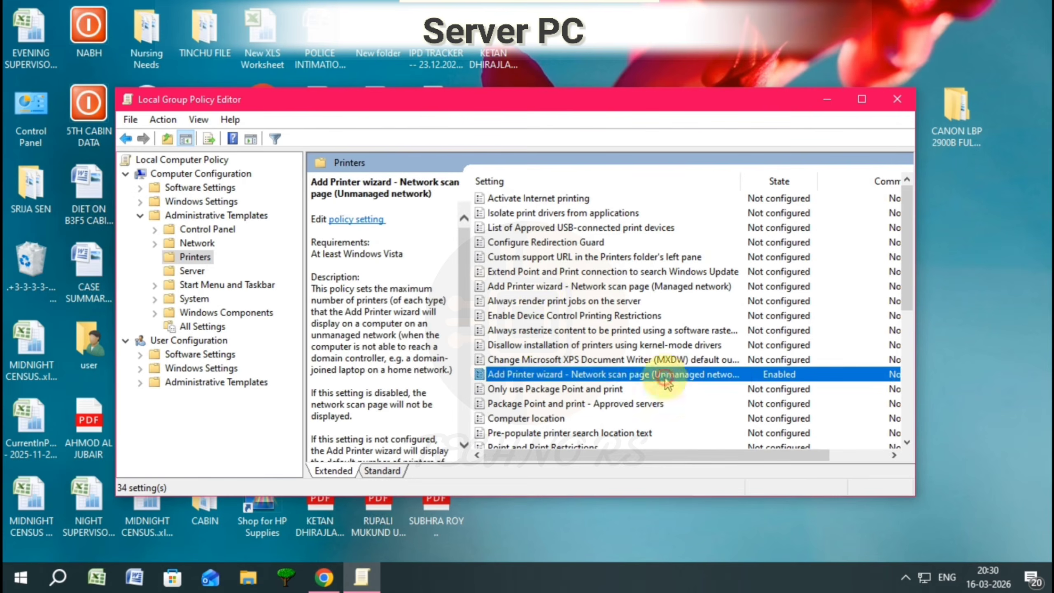
left_click(358, 220)
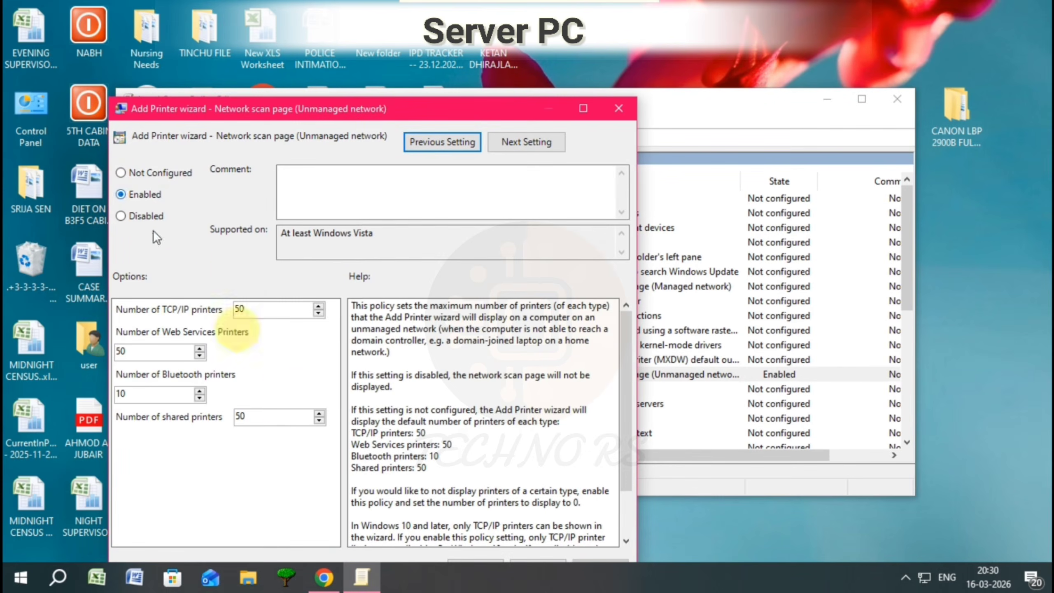
left_click_drag(357, 108, 363, 63)
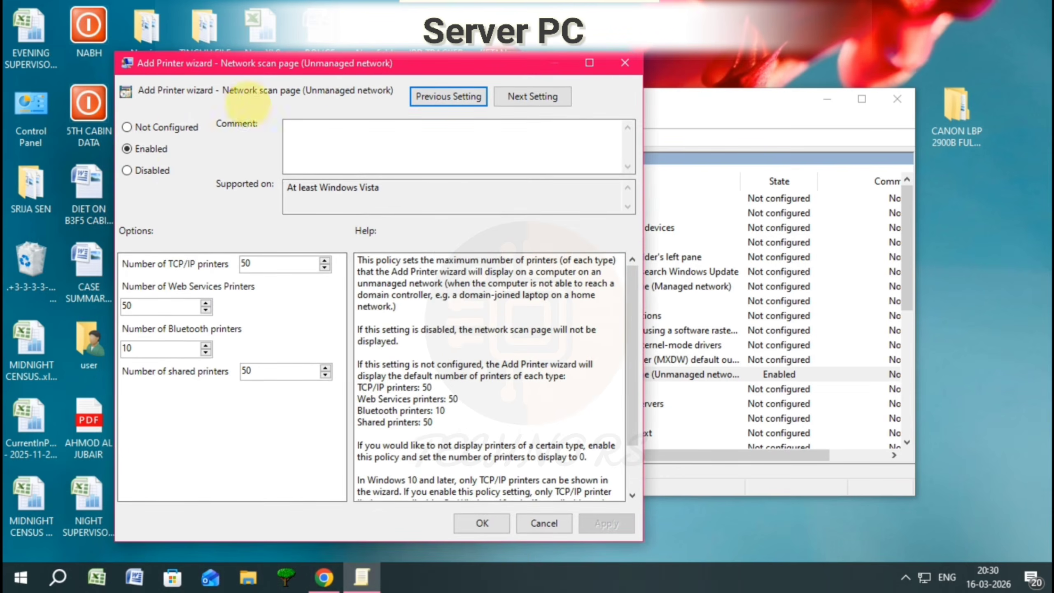
left_click(482, 523)
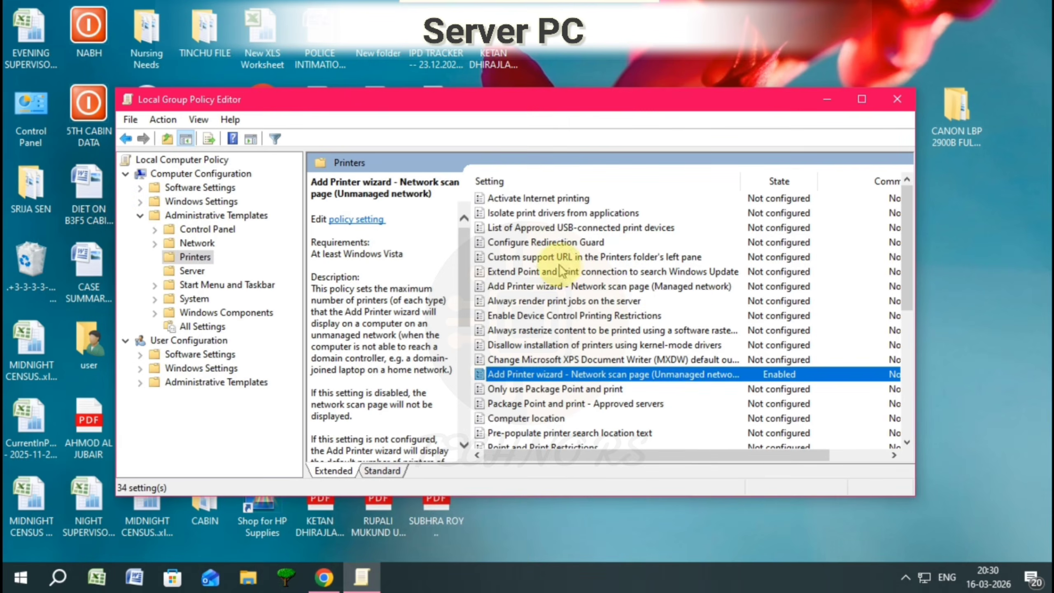
Step: Enable the "Add Printer wizard - Network scan page (Managed network)" policy with its default printer counts
double_click(618, 291)
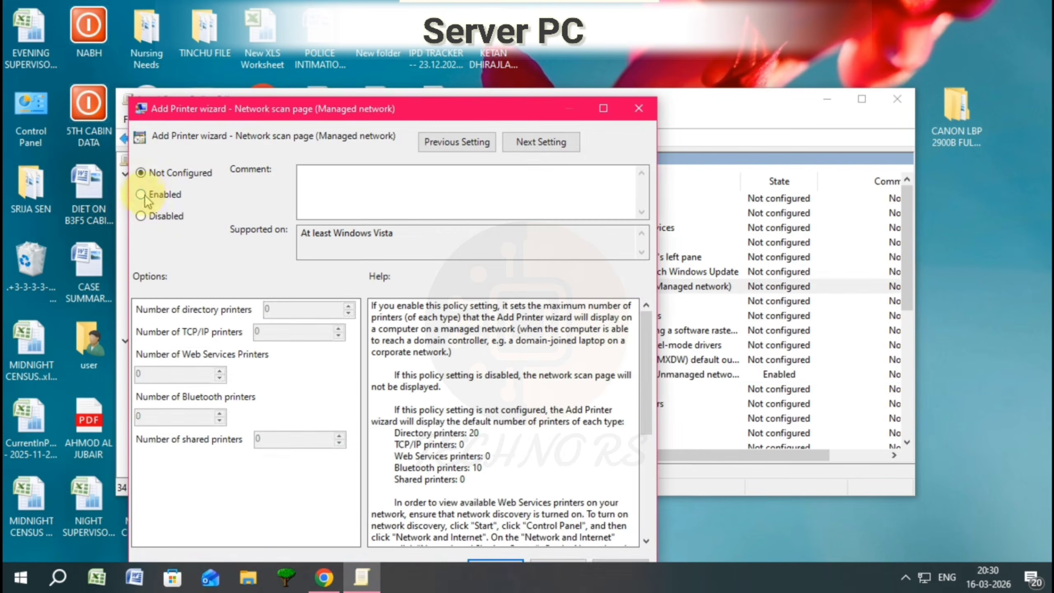
left_click(142, 194)
left_click_drag(375, 109, 379, 62)
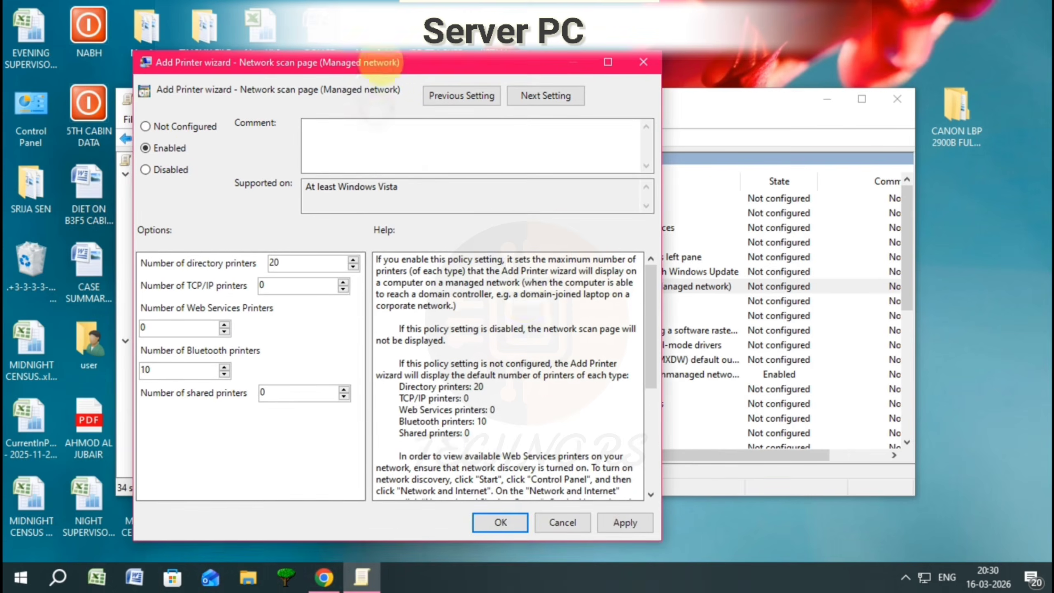
left_click(517, 523)
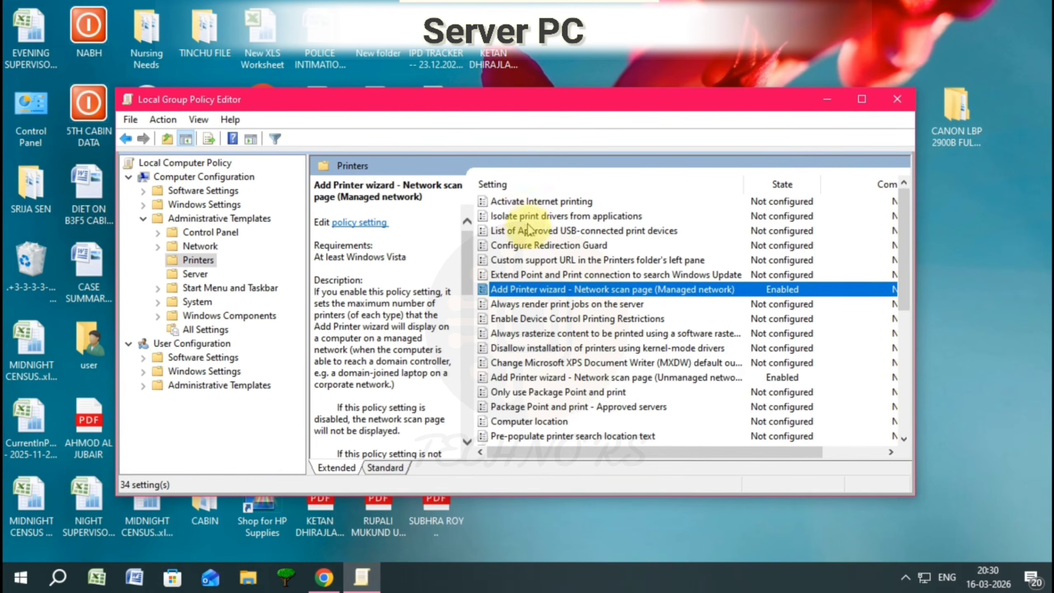
Step: Check the "Printer browsing" policy's state, accept it as Enabled, and look through the rest of the Printers policies
scroll(540, 405, "down", 1)
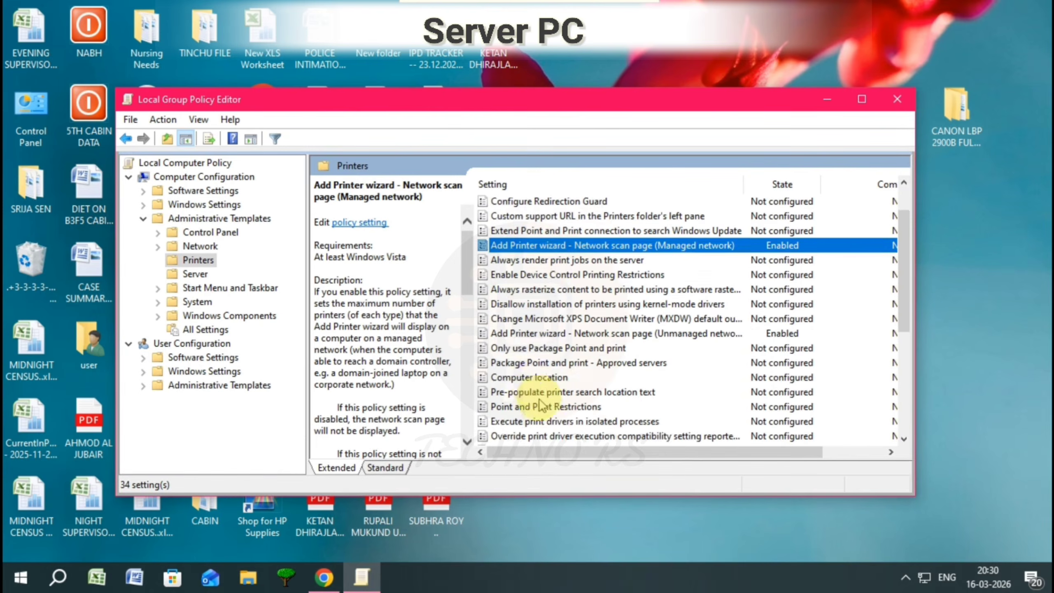
scroll(533, 387, "down", 2)
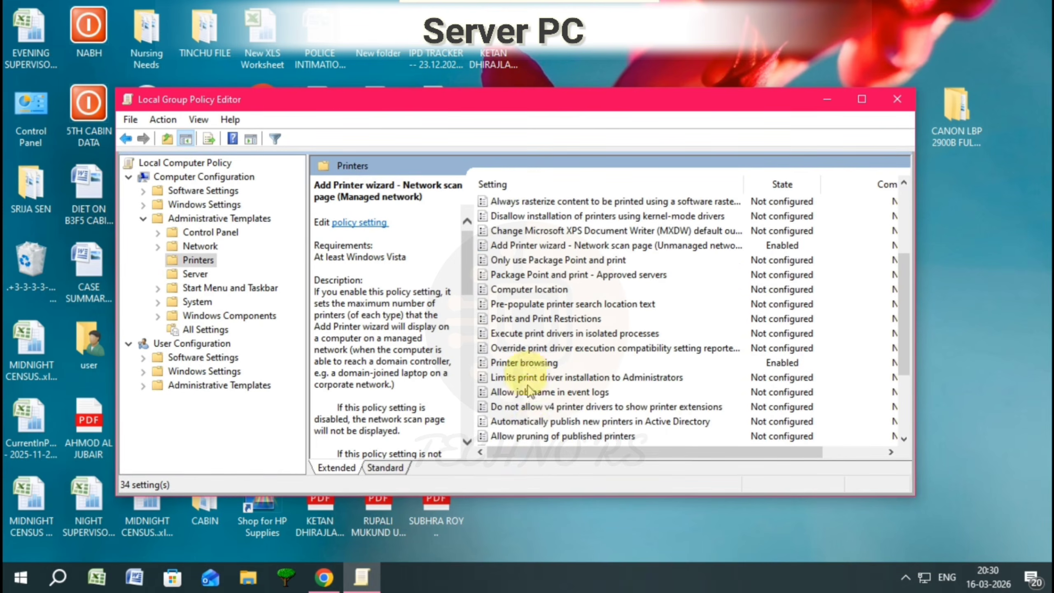
double_click(519, 362)
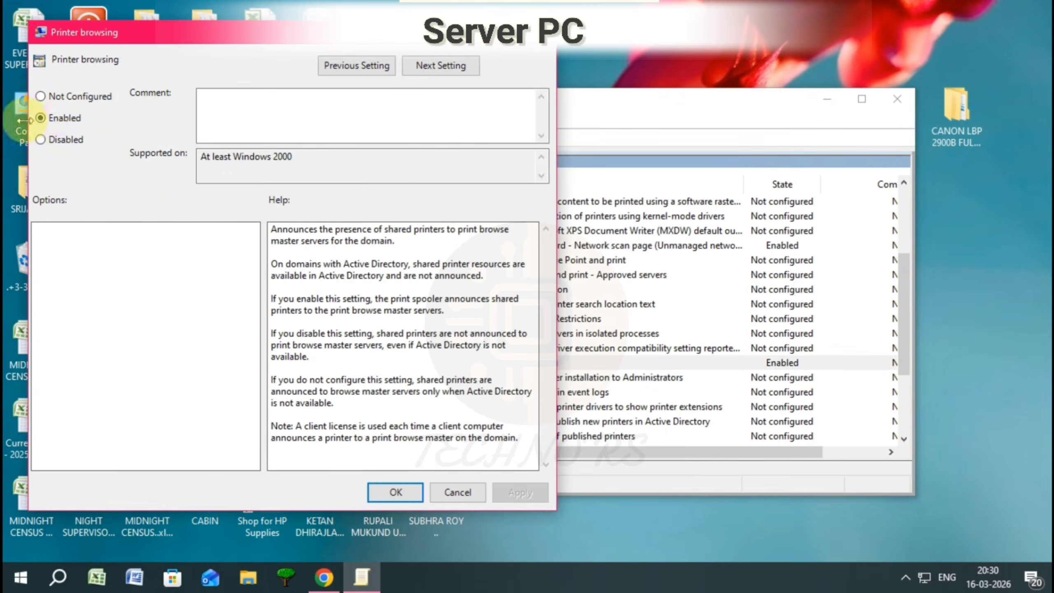
left_click(390, 494)
scroll(579, 419, "down", 1)
scroll(580, 428, "down", 1)
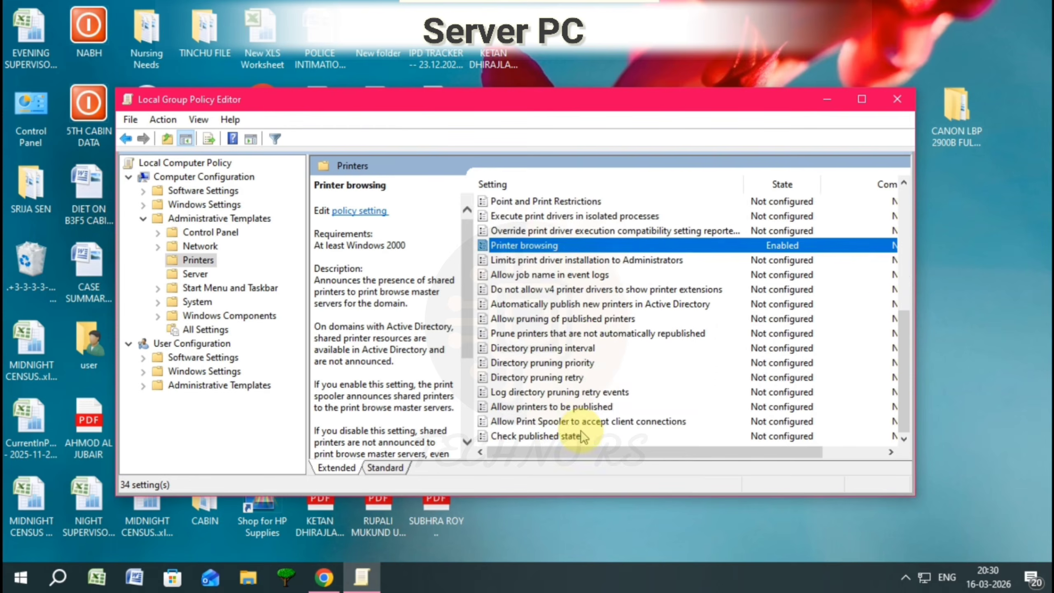
scroll(585, 436, "up", 6)
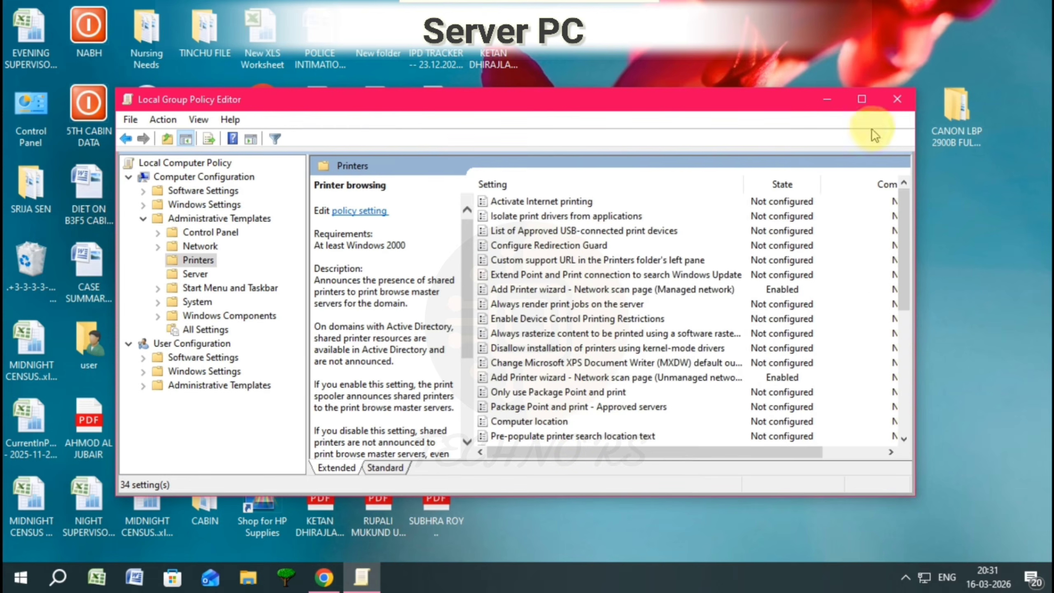
Step: Close the Local Group Policy Editor and refresh the server PC's desktop
left_click(897, 105)
right_click(682, 126)
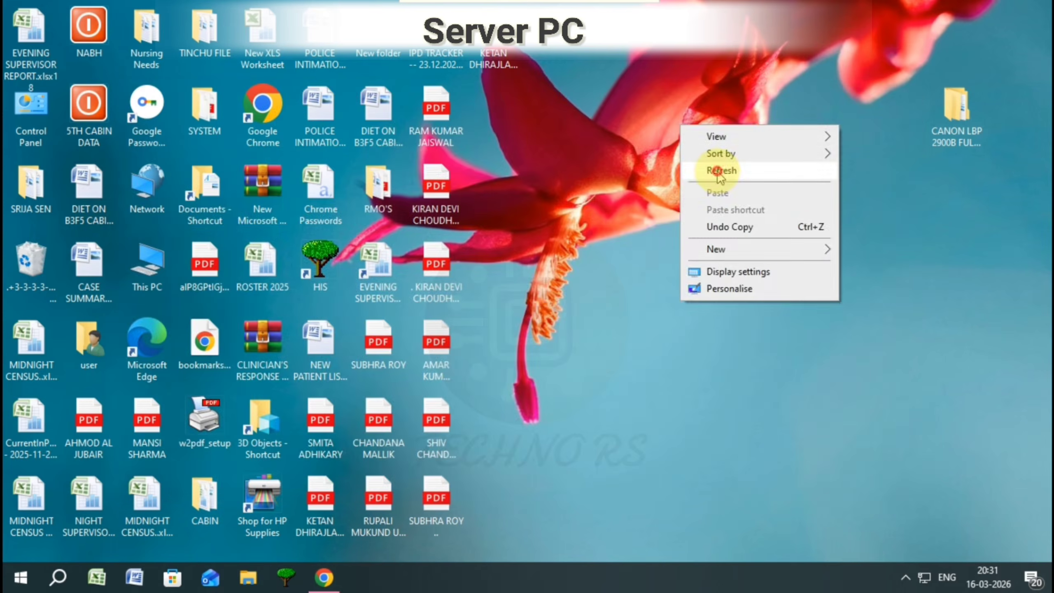
left_click(721, 177)
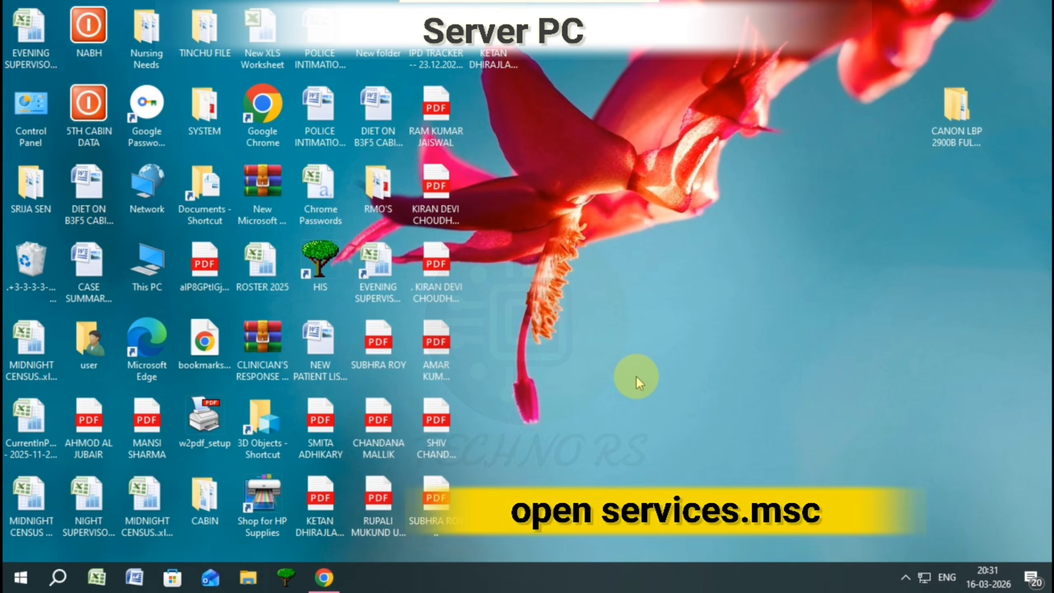
Step: Open the Services console on the server PC by running services.msc
key("super+r")
type("ser")
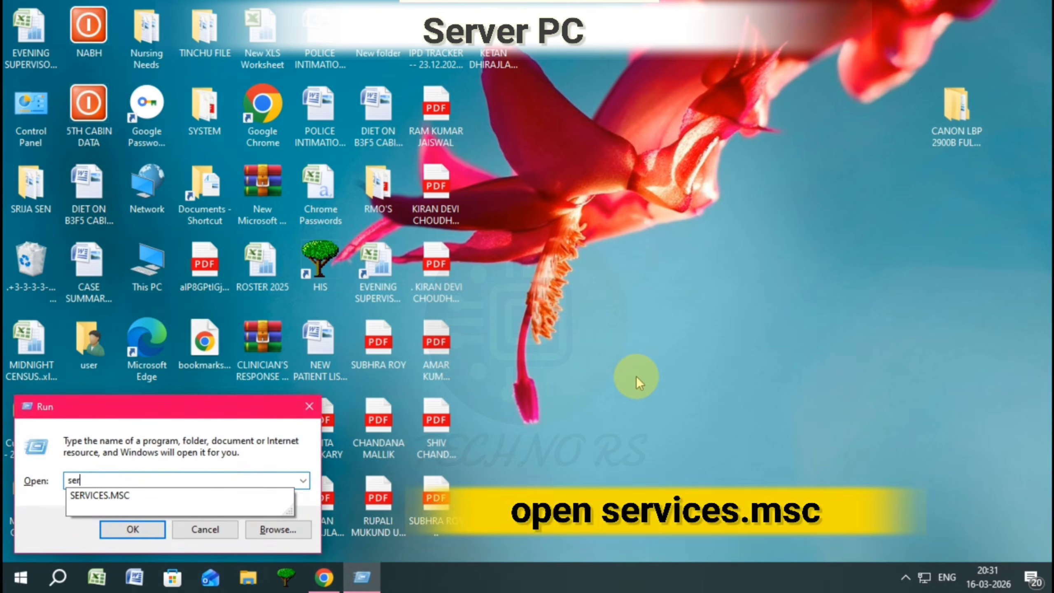
key("Down")
key("Return")
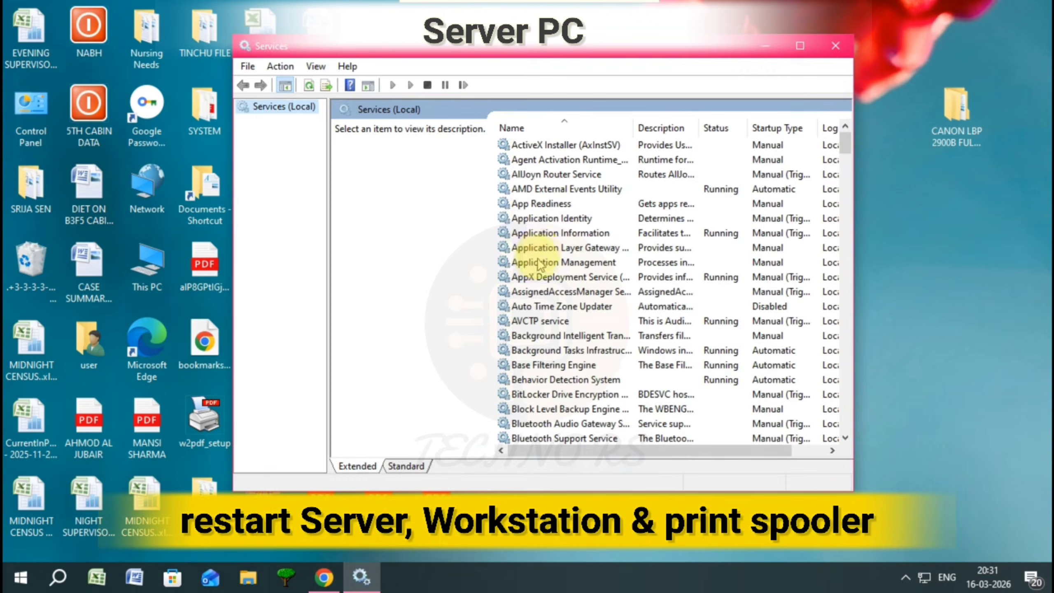
Step: Find the Server service in the list and restart it
left_click(538, 251)
type("ser")
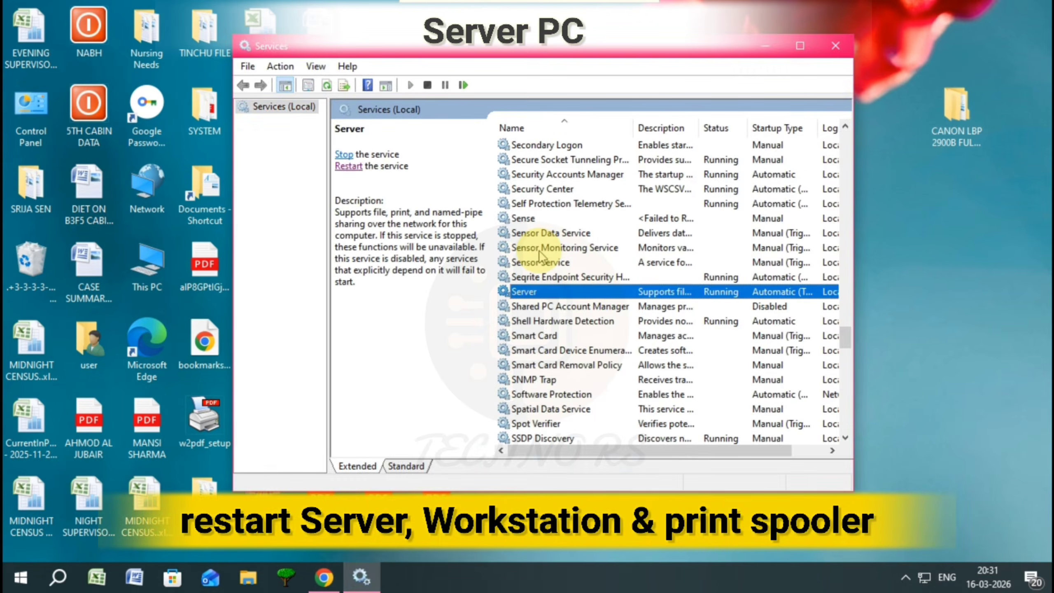
left_click(345, 155)
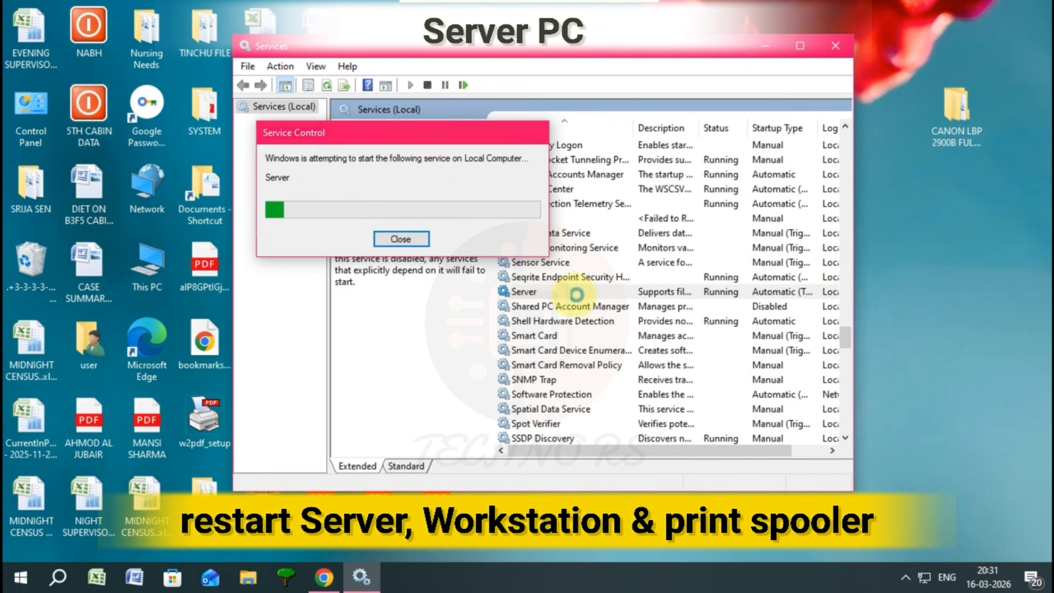
Step: Find the Workstation service in the list, restart it and check its status
left_click(549, 306)
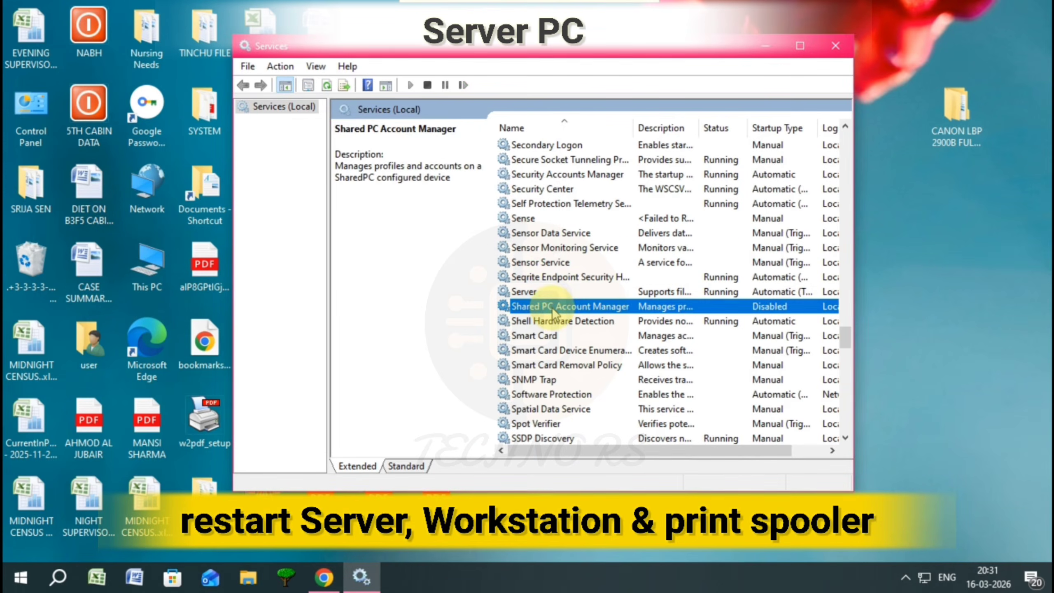
type("work")
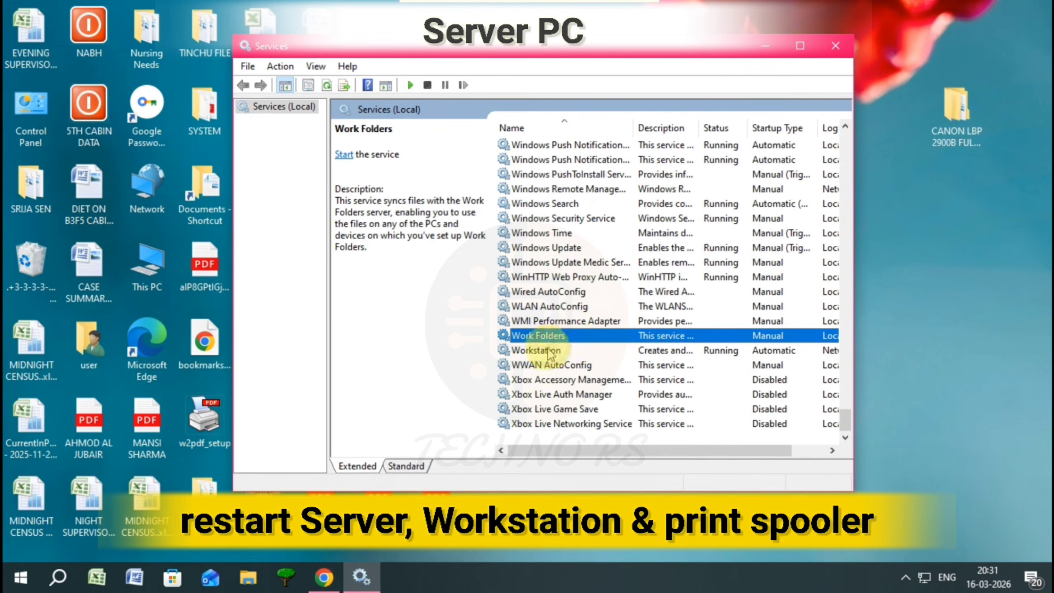
left_click(548, 350)
left_click(349, 179)
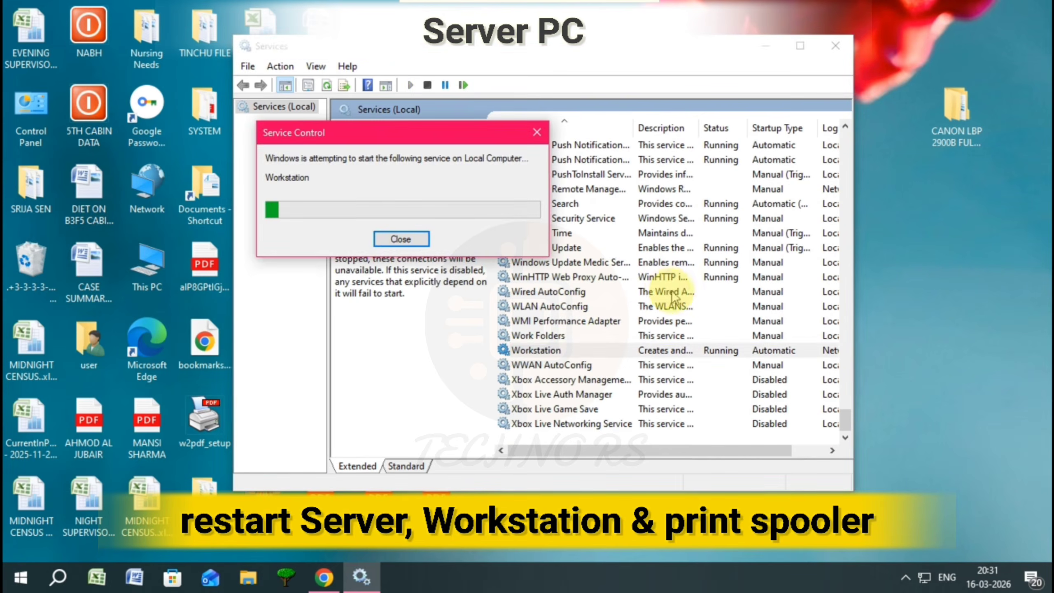
left_click(534, 277)
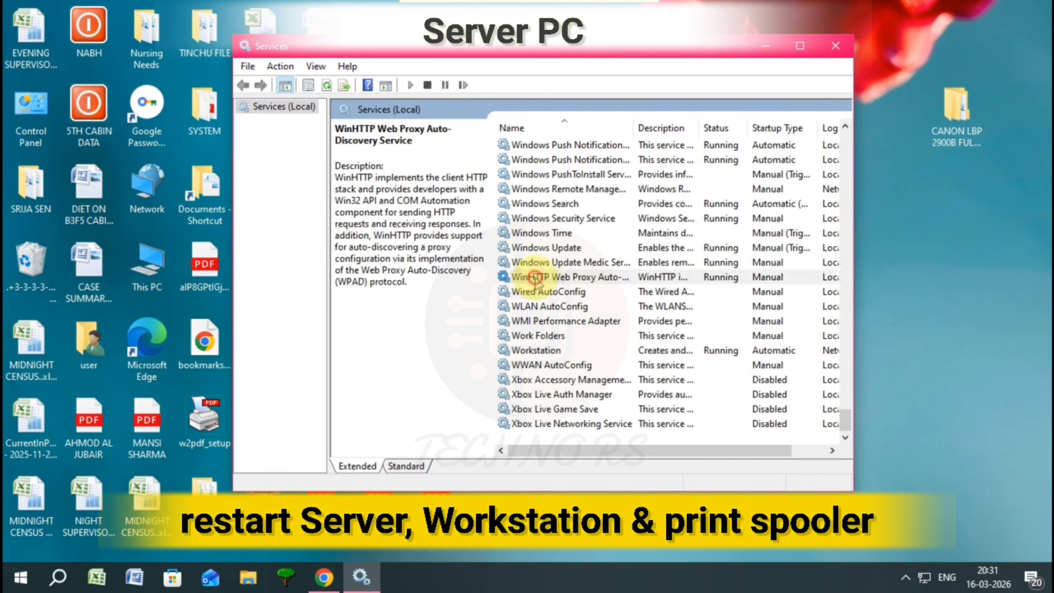
left_click(535, 351)
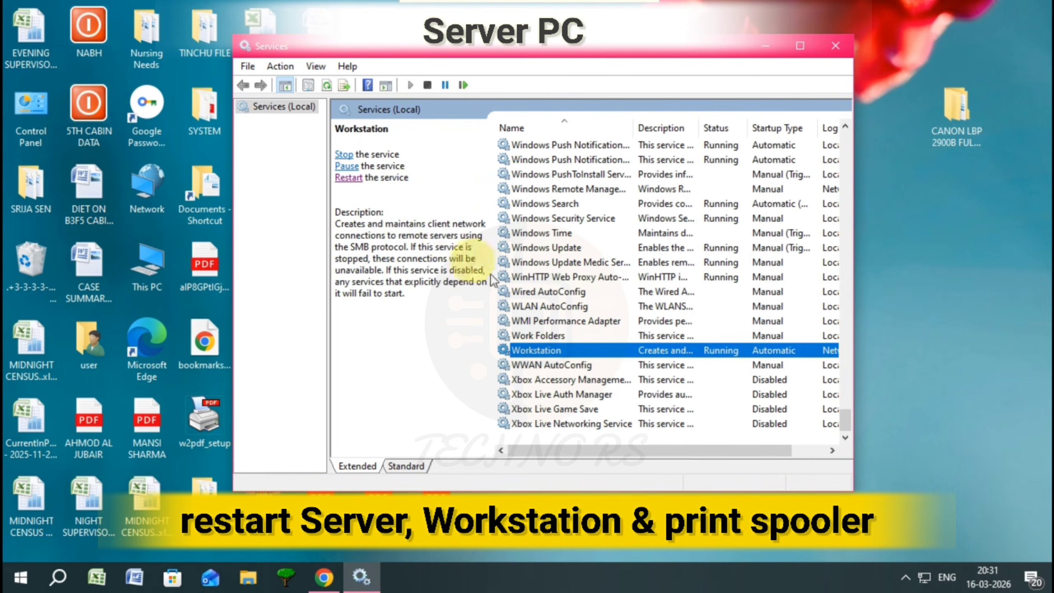
Step: Restart the Print Spooler service and close the Services console
left_click(505, 189)
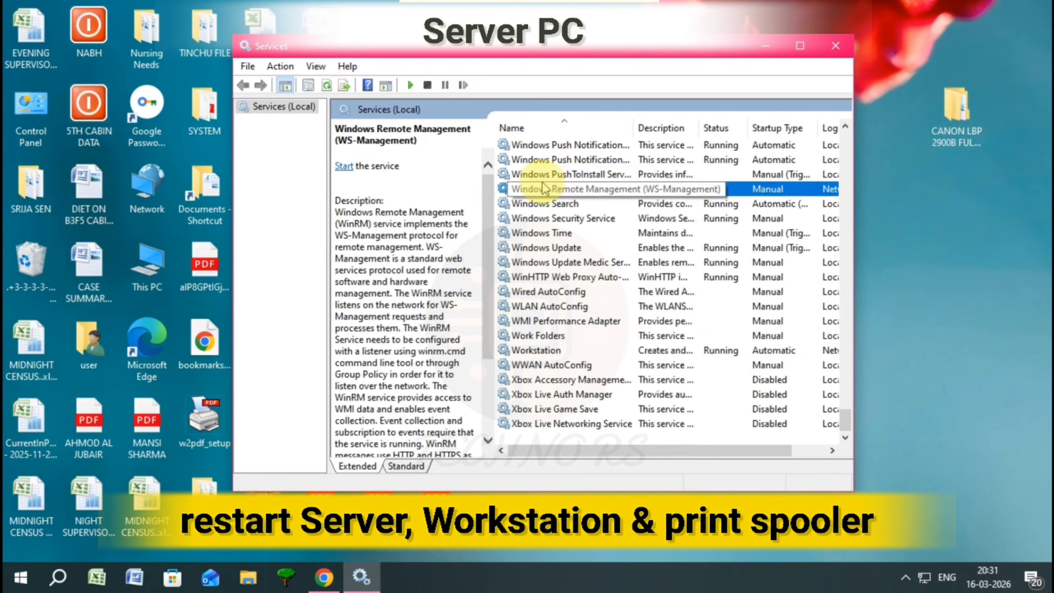
type("print")
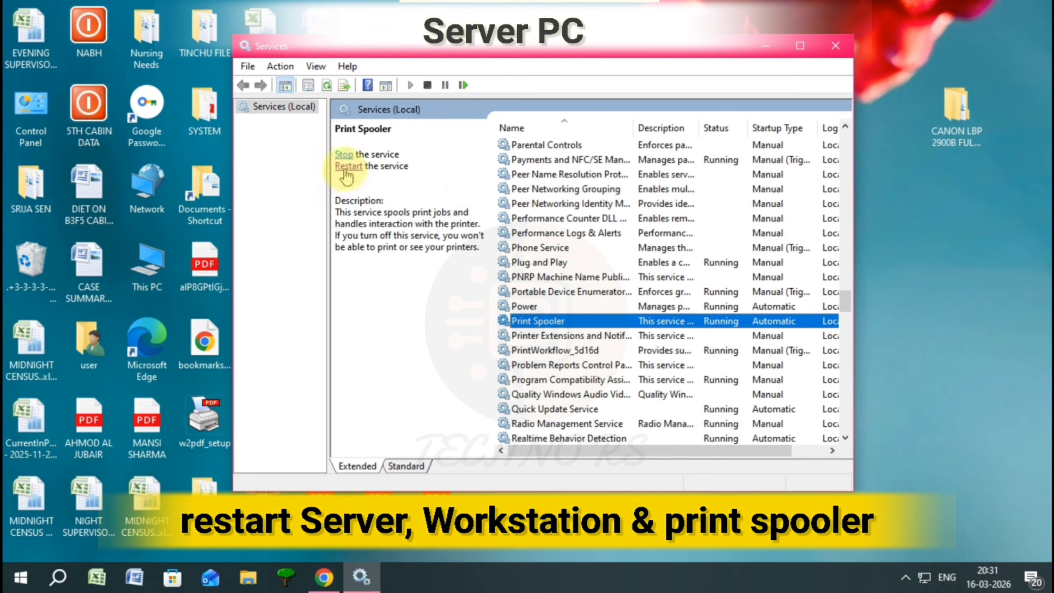
left_click(349, 166)
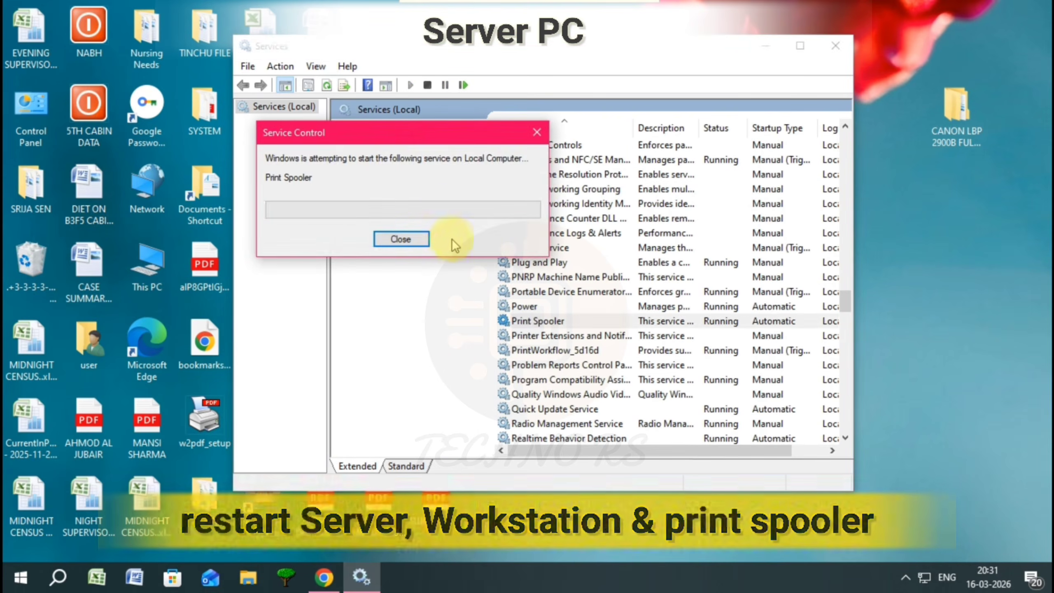
left_click(846, 46)
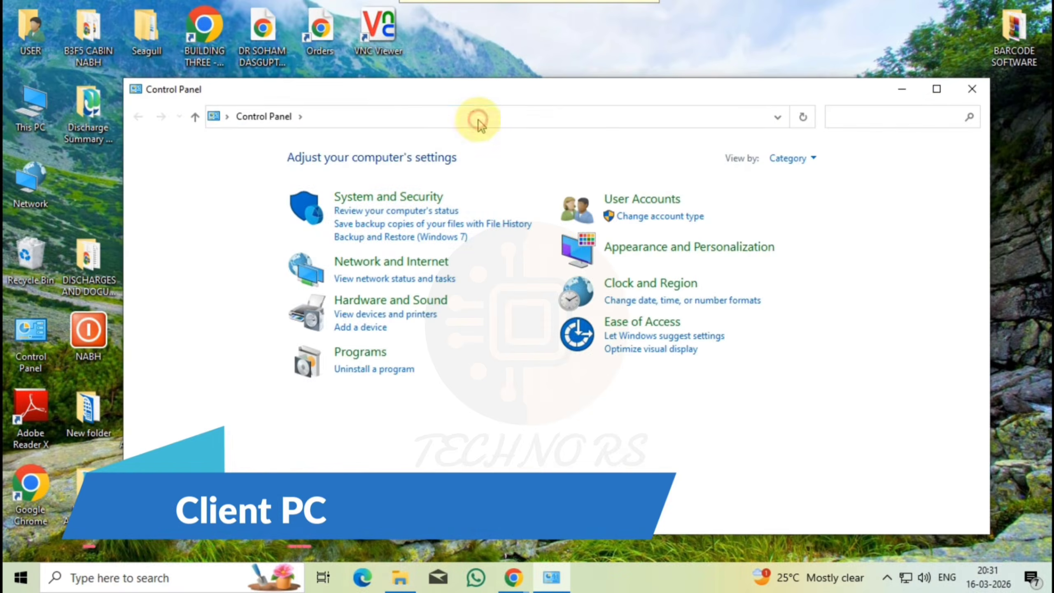
Step: On the client PC, open \\191.191.77.91 and try to connect to the shared Canon LBP2900, reading and dismissing any error details
left_click(479, 120)
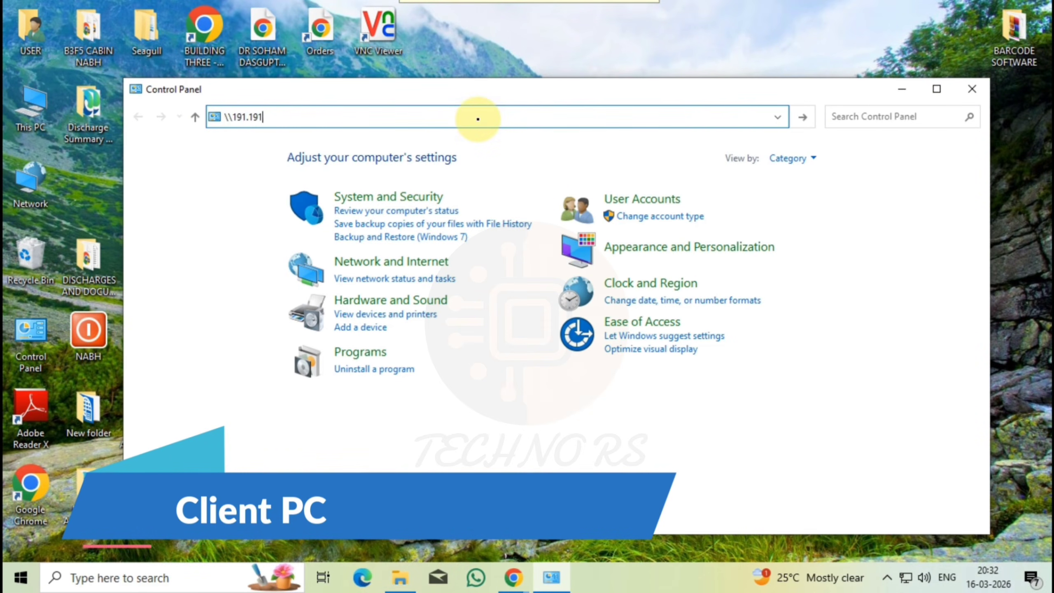
type("\\191.191.77.")
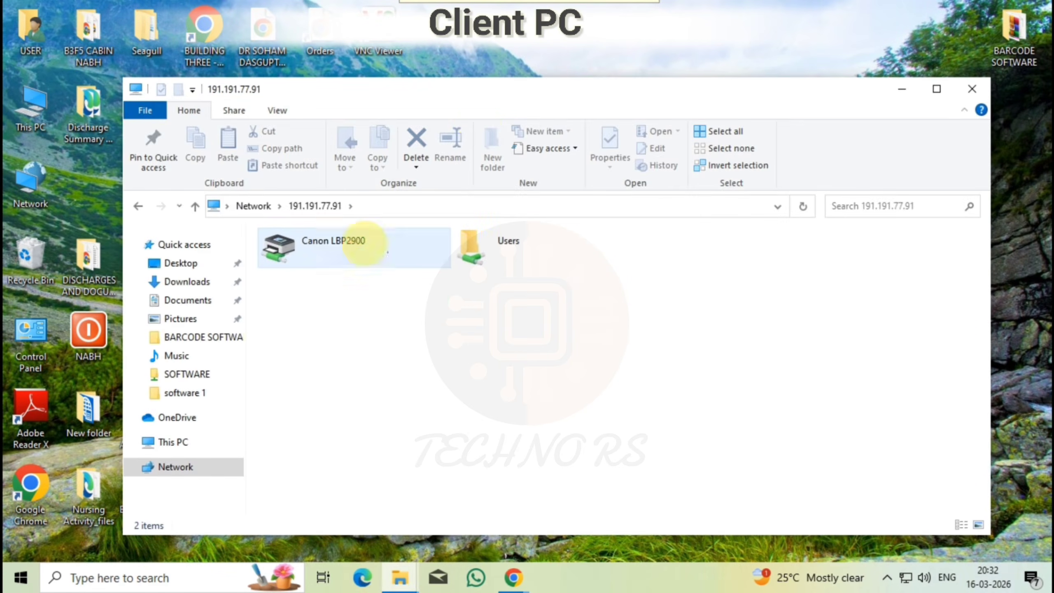
left_click(339, 249)
double_click(340, 249)
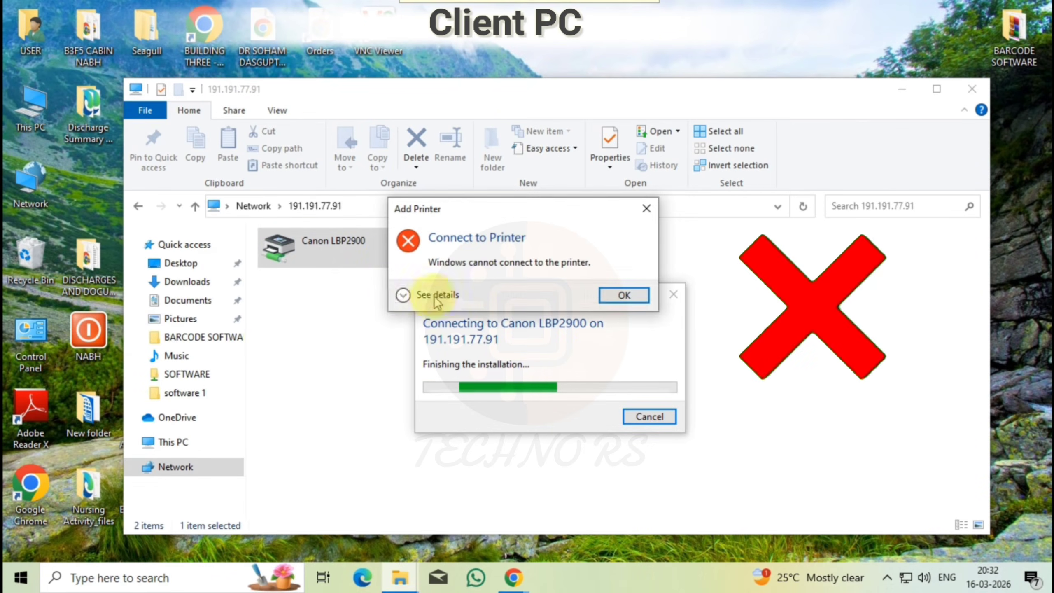
left_click(406, 293)
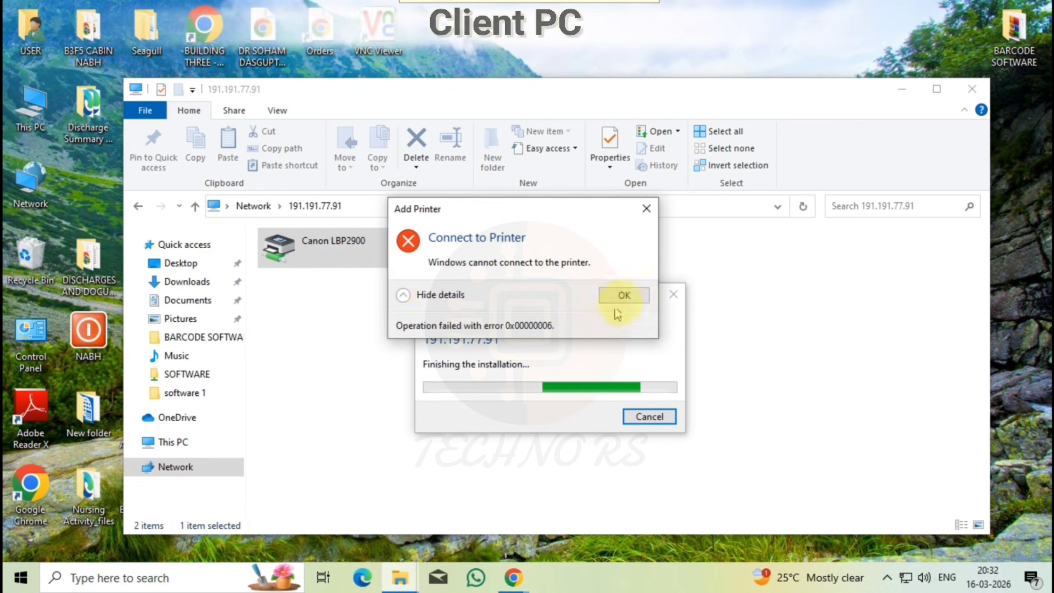
left_click(623, 296)
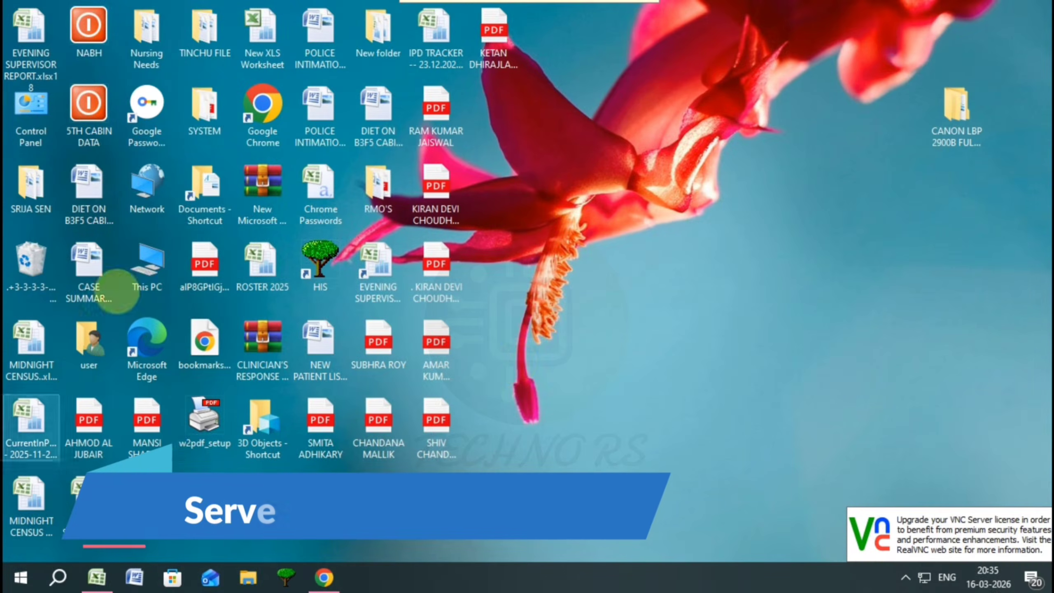
Step: Check the server PC's network status in the Network & Internet settings and close them
right_click(925, 577)
left_click(927, 556)
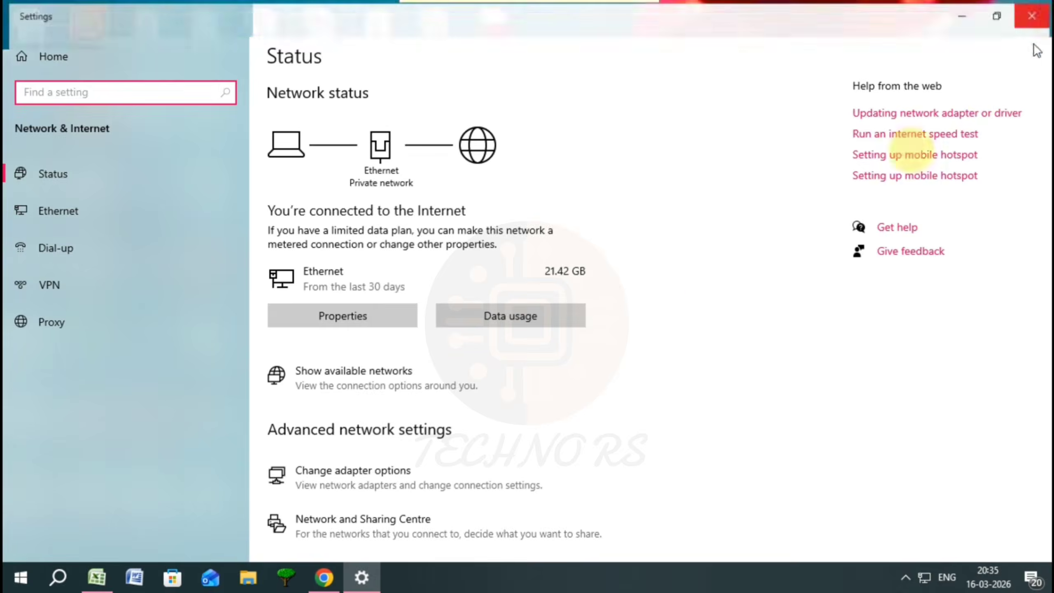
left_click(1038, 12)
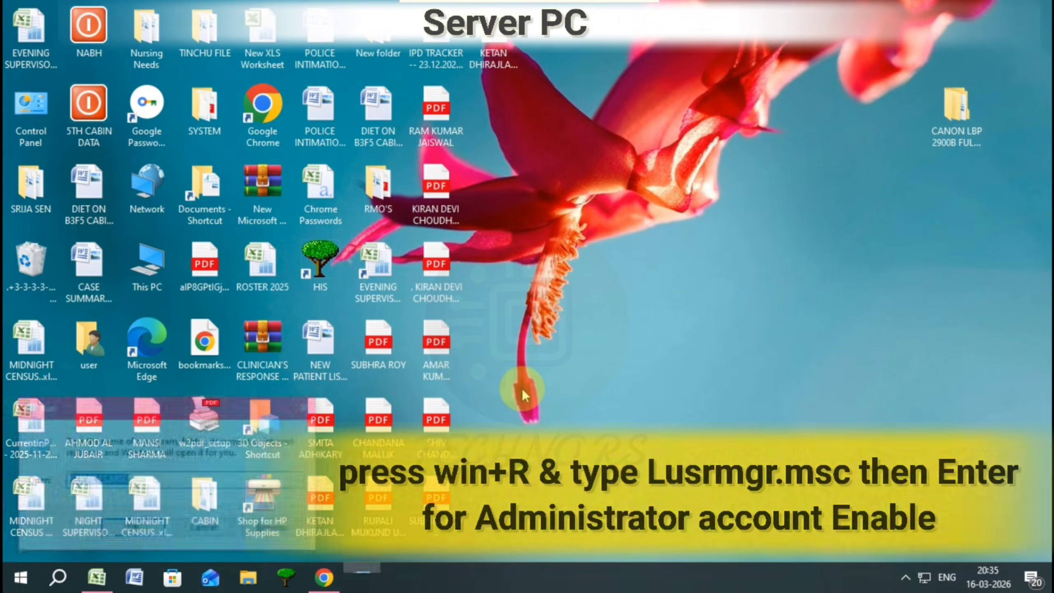
Step: Run lusrmgr.msc on the server PC and open the properties of the built-in Administrator account under Users
key("super+r")
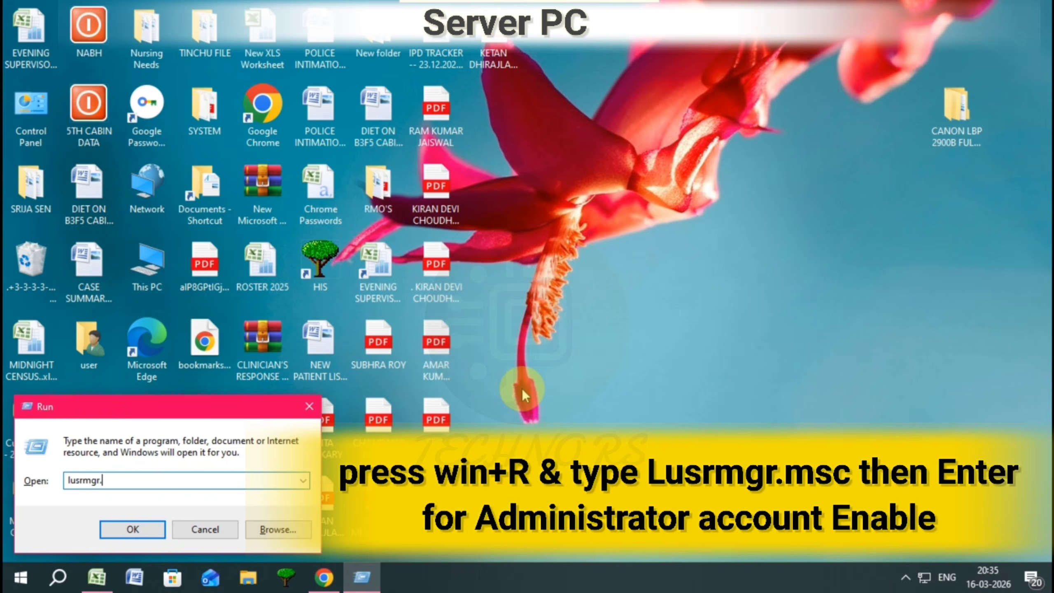
key("Return")
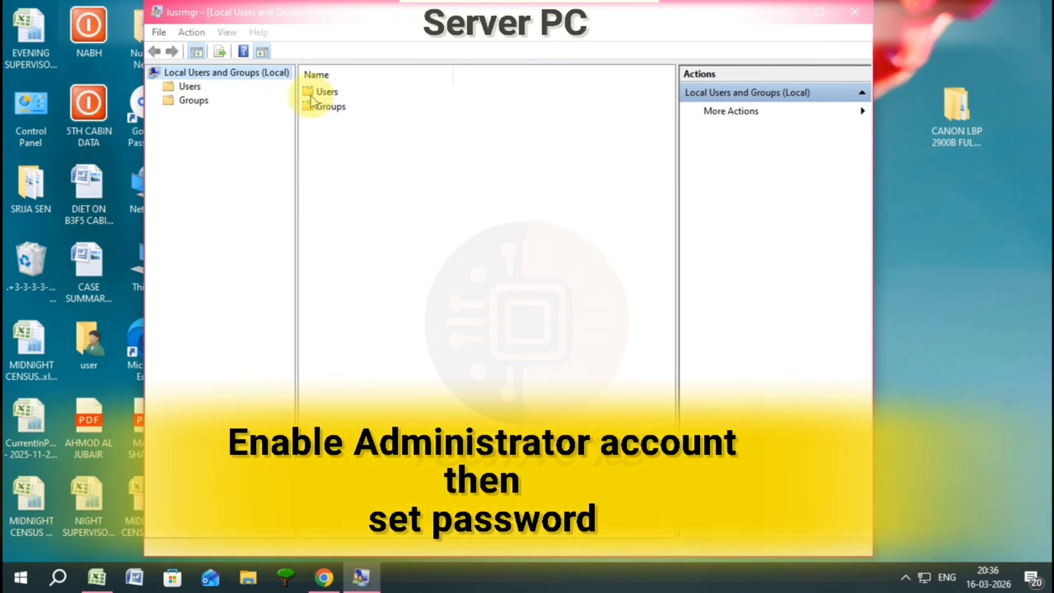
double_click(310, 94)
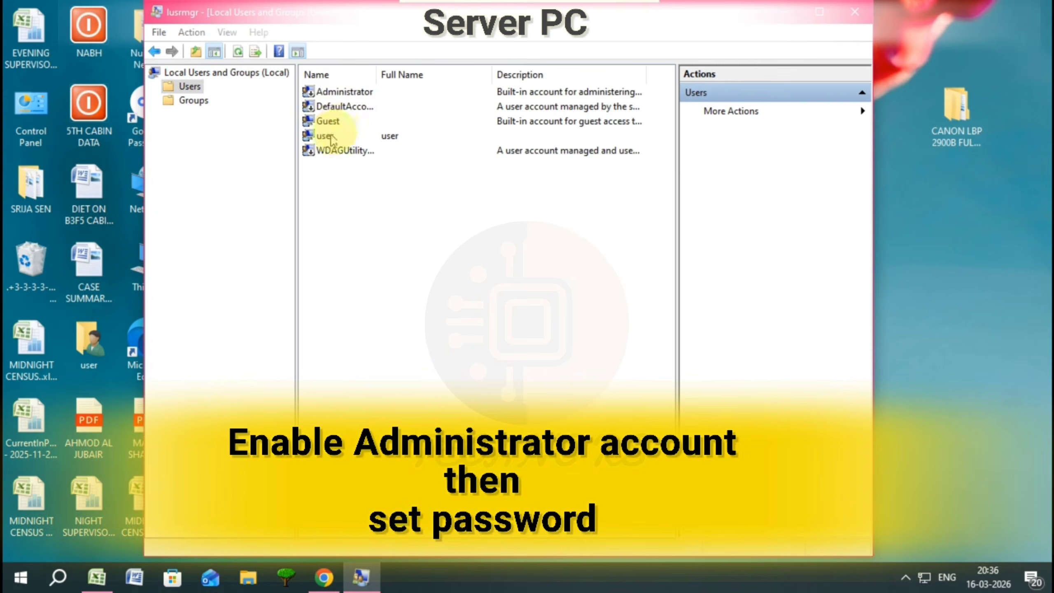
right_click(325, 91)
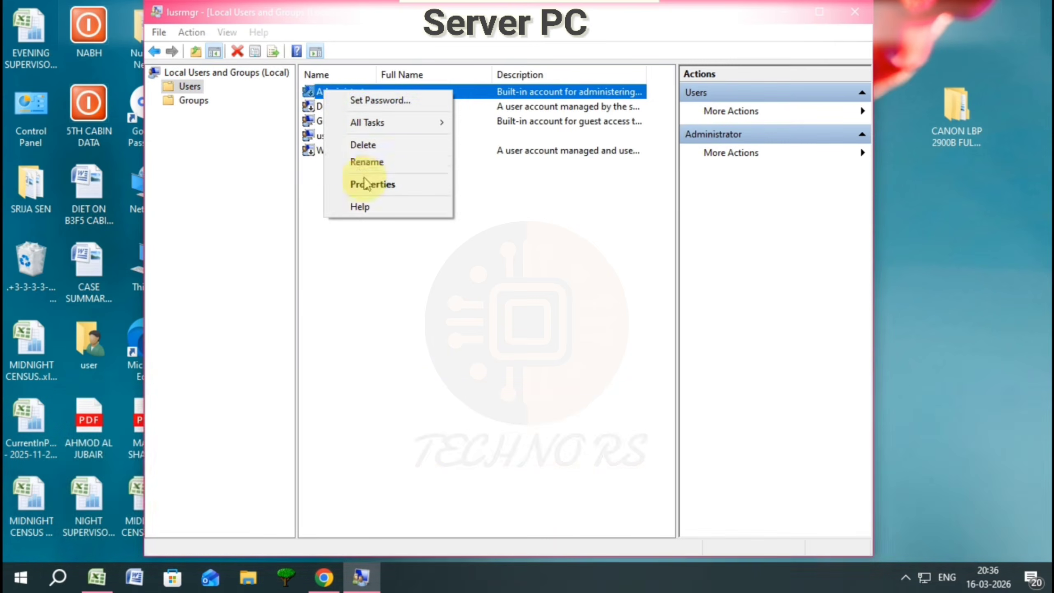
left_click(365, 184)
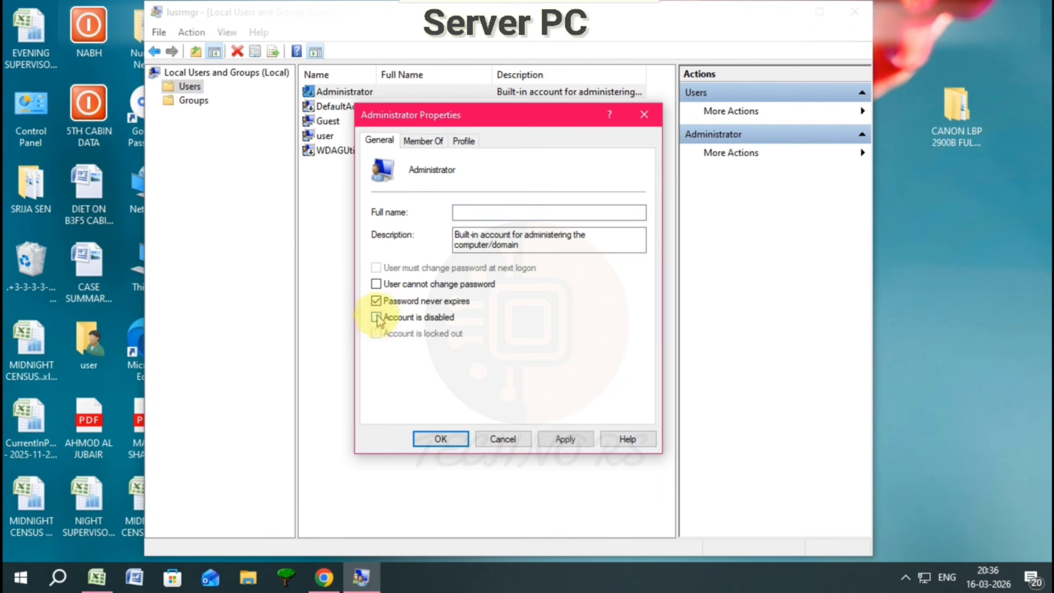
Step: Save the Administrator account's properties with the account enabled, set its new password and close Local Users and Groups
left_click(449, 440)
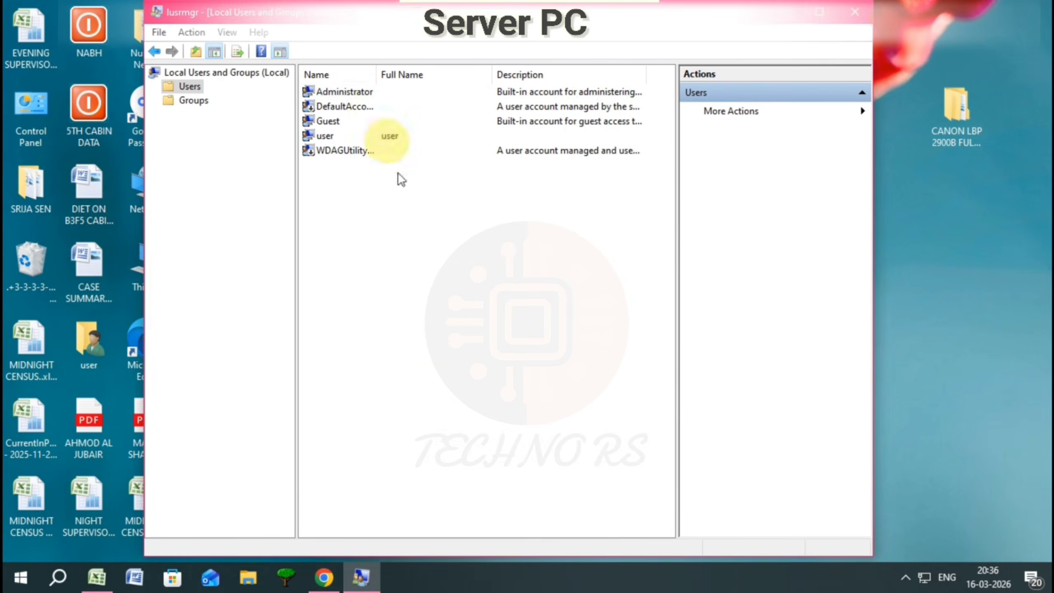
right_click(336, 92)
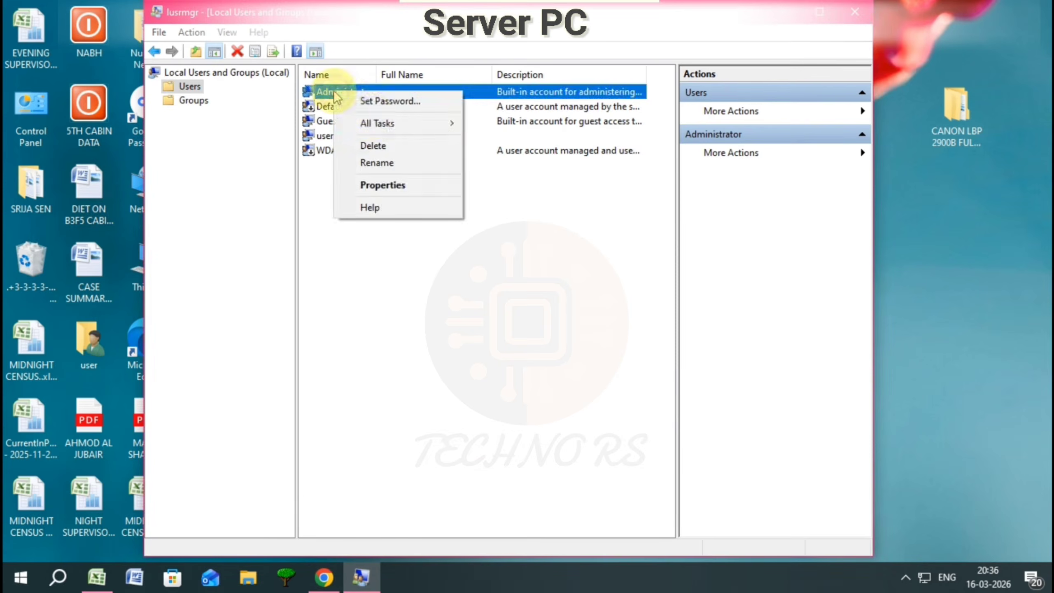
left_click(369, 101)
left_click(440, 362)
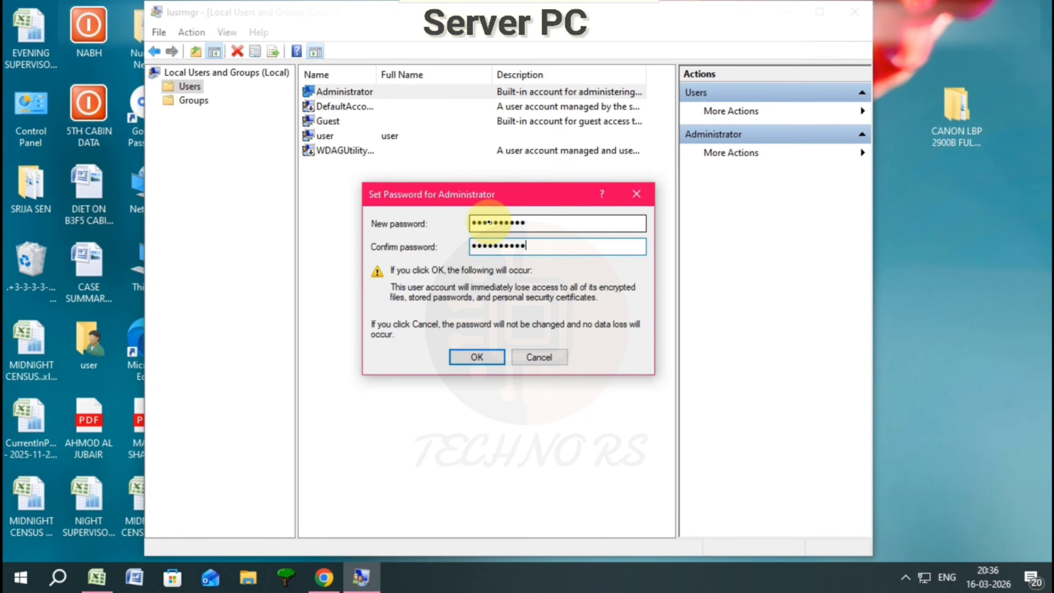
left_click(477, 358)
left_click(558, 322)
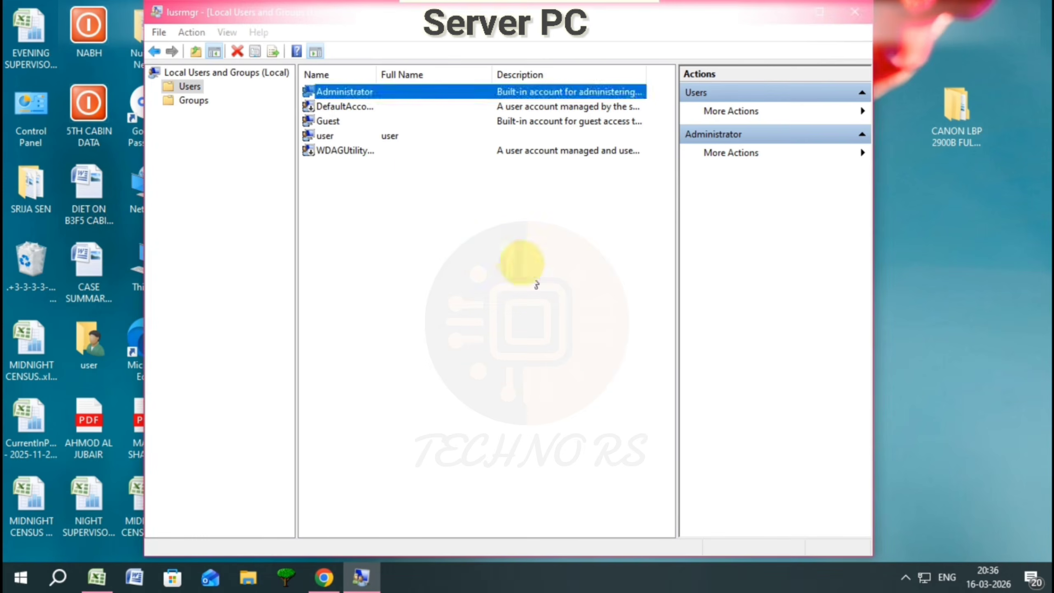
left_click(523, 266)
left_click(856, 13)
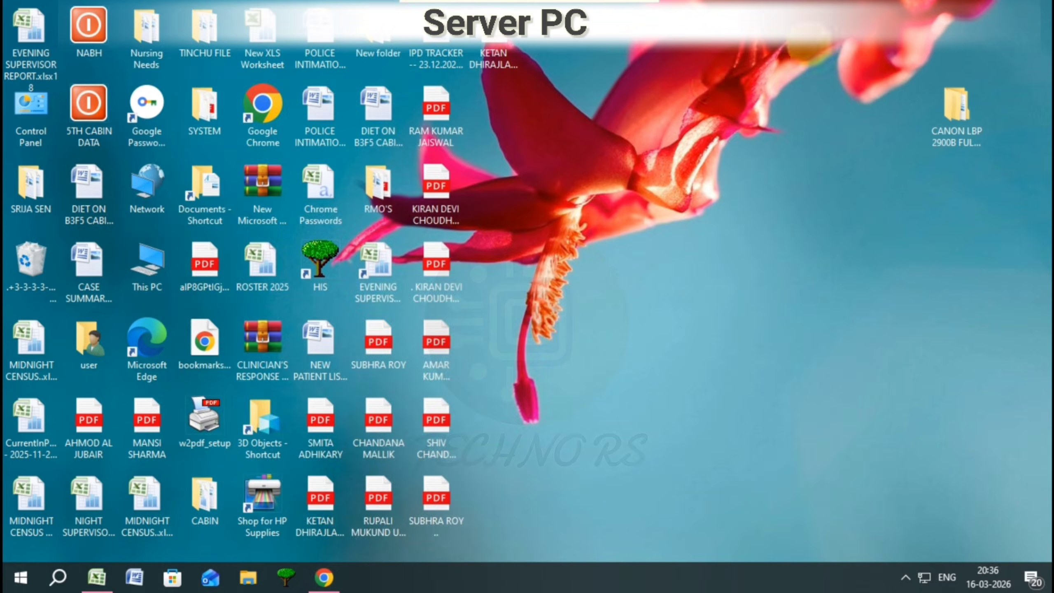
Step: Turn on password-protected sharing for all networks in the server PC's advanced sharing settings and save the changes
right_click(925, 575)
left_click(923, 565)
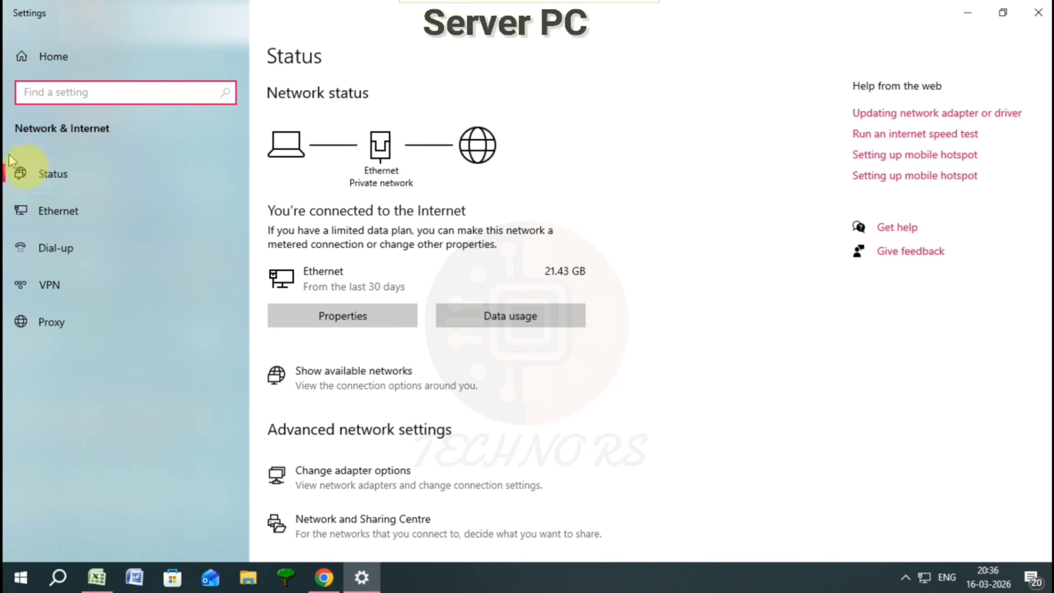
left_click(49, 211)
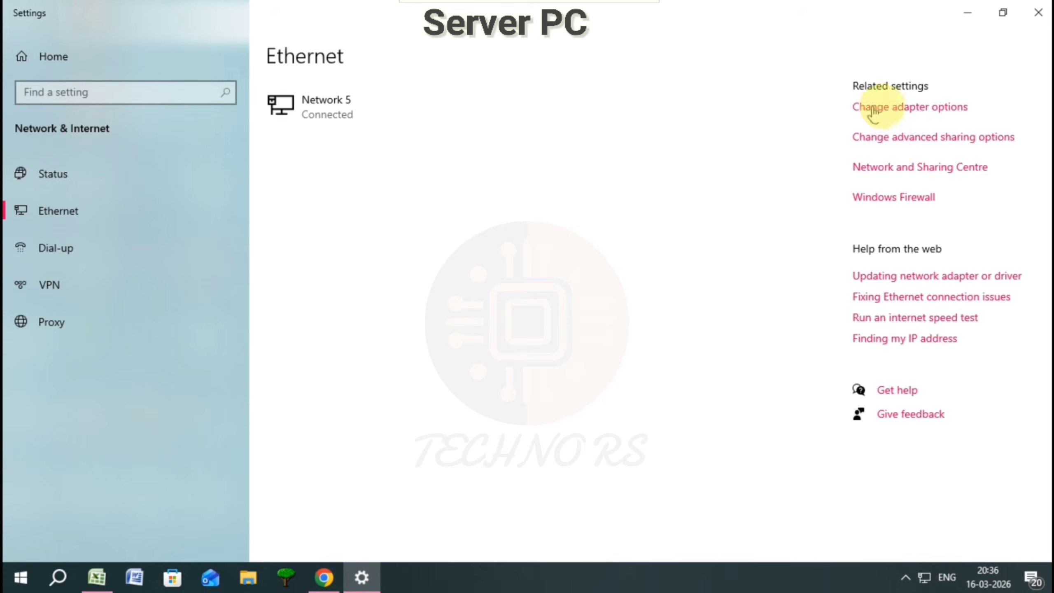
left_click(898, 141)
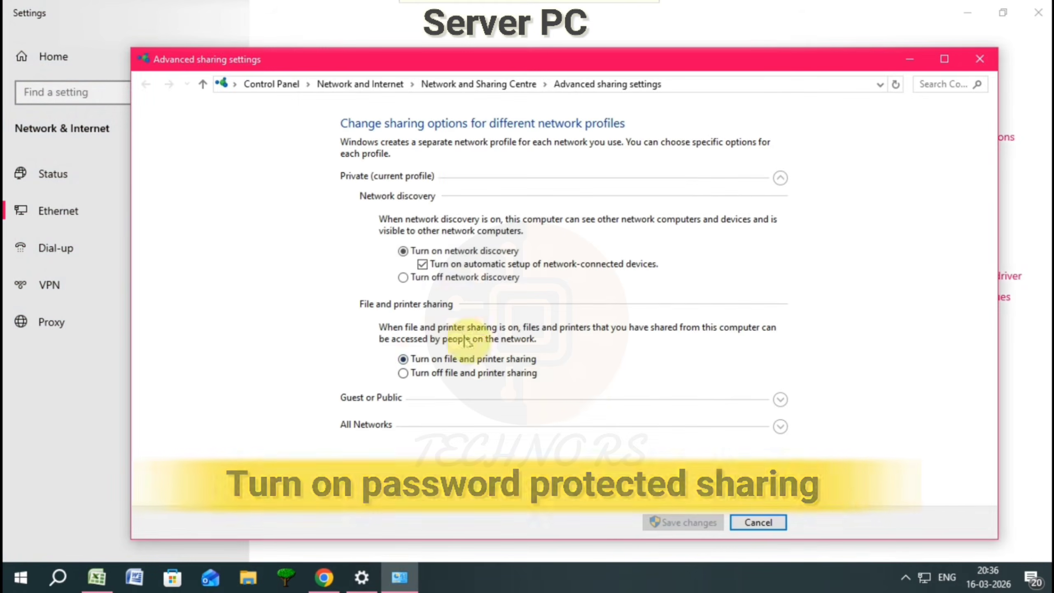
left_click(781, 427)
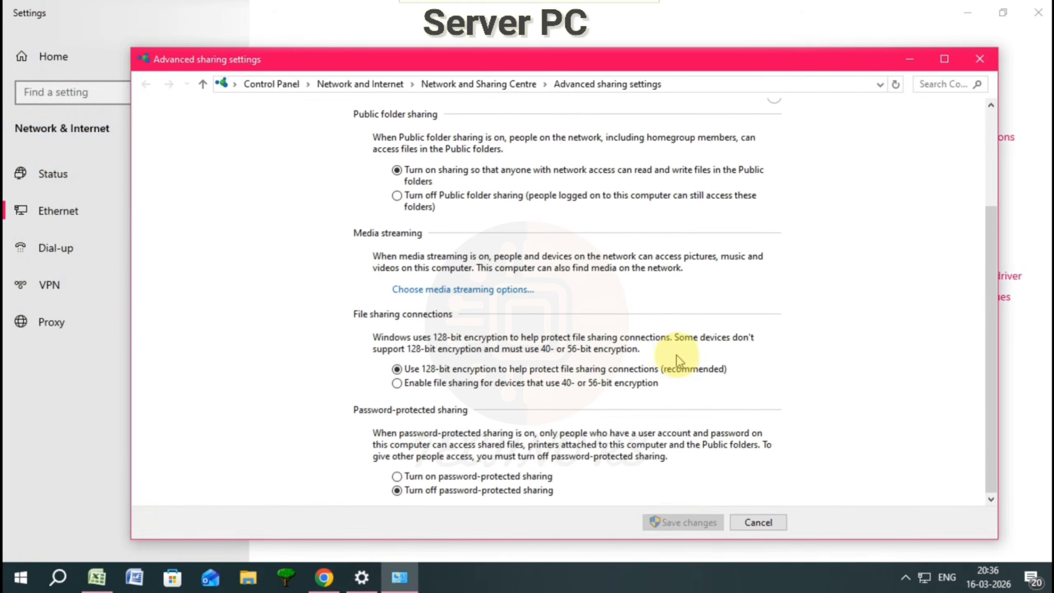
left_click(397, 477)
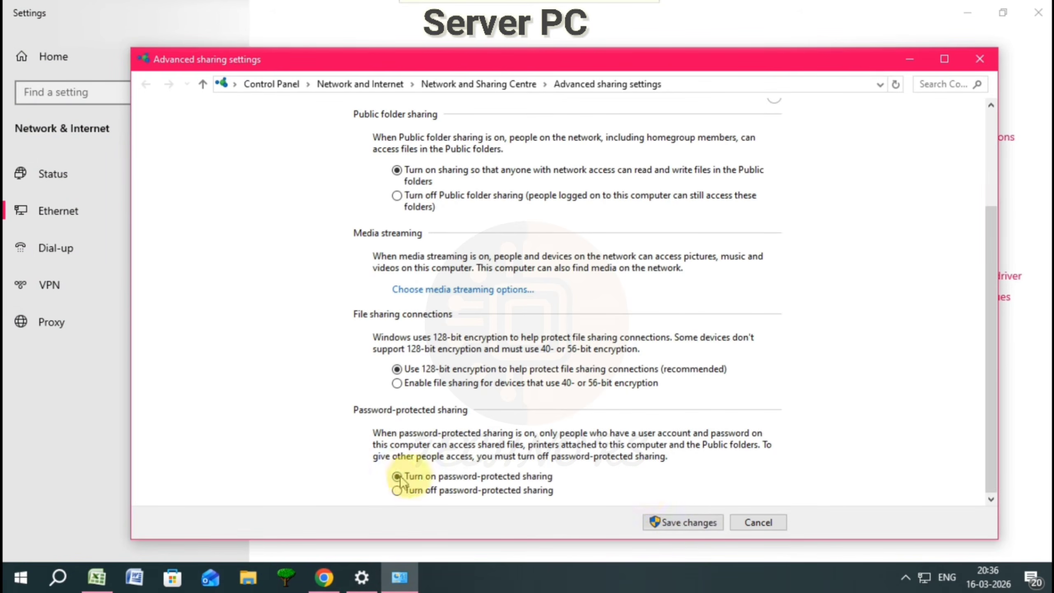
left_click(685, 523)
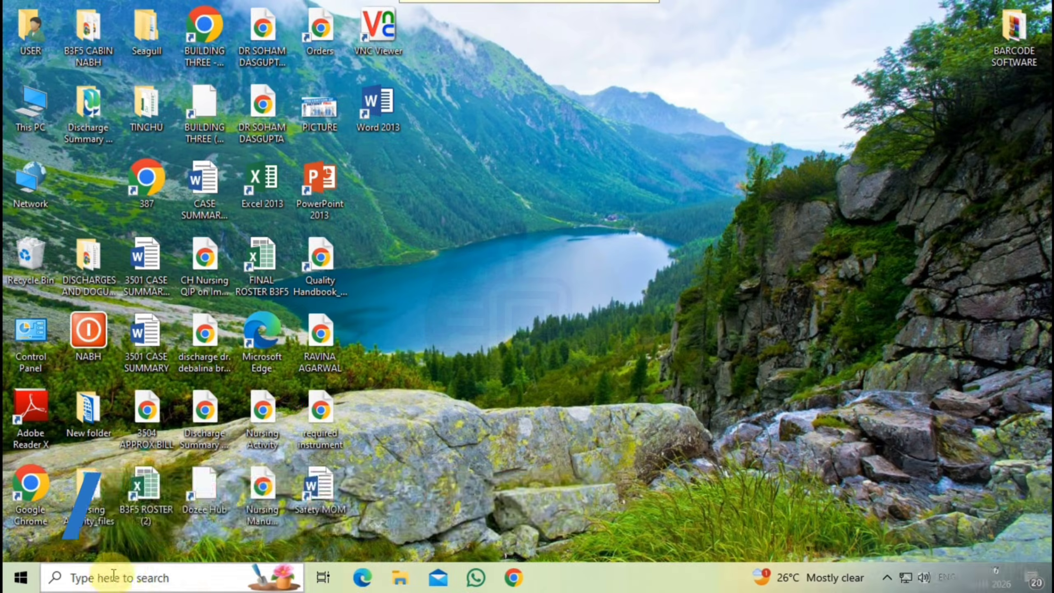
Step: In the client PC's Credential Manager, add a Windows credential for 191.191.77.91 with user name Administrator and the account password
left_click(114, 576)
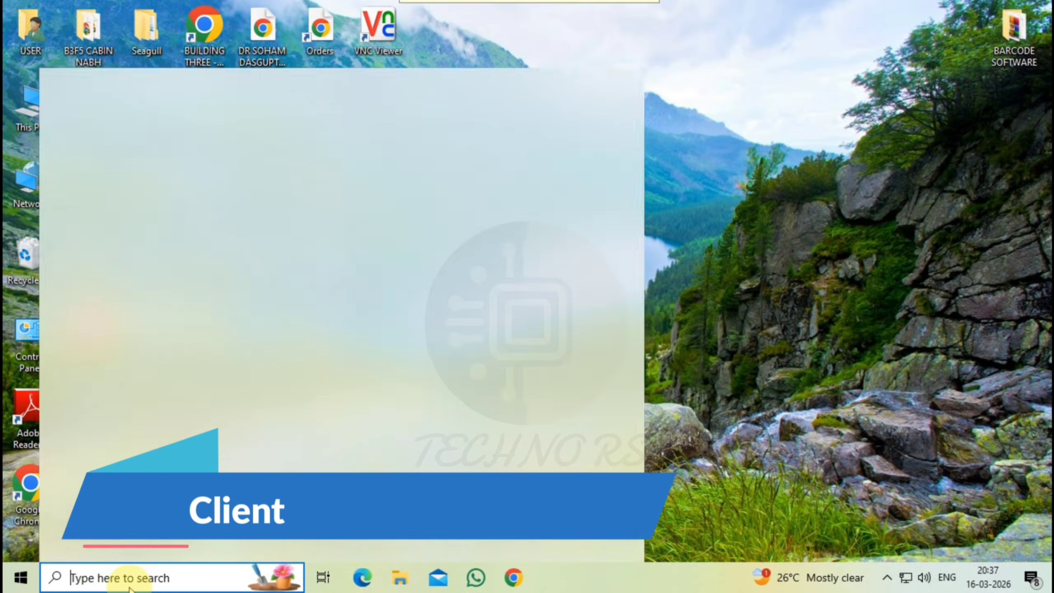
type("cred")
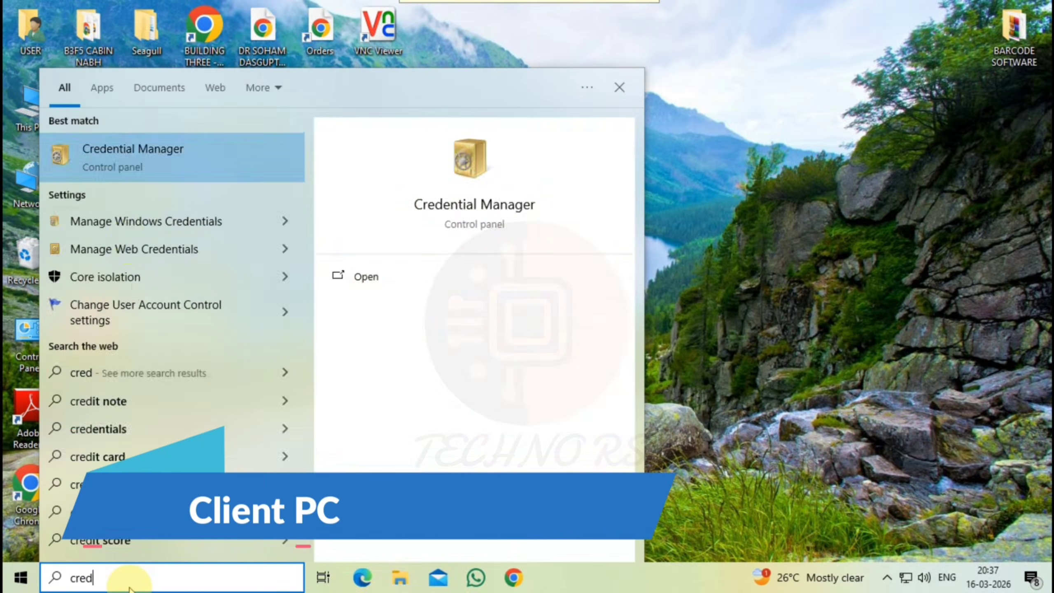
left_click(130, 159)
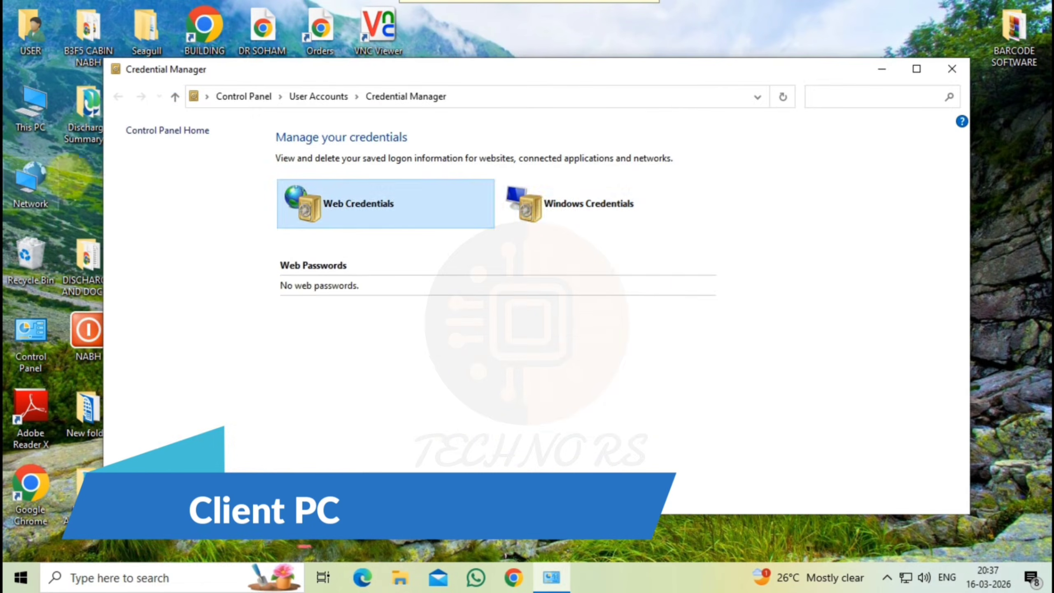
left_click(548, 209)
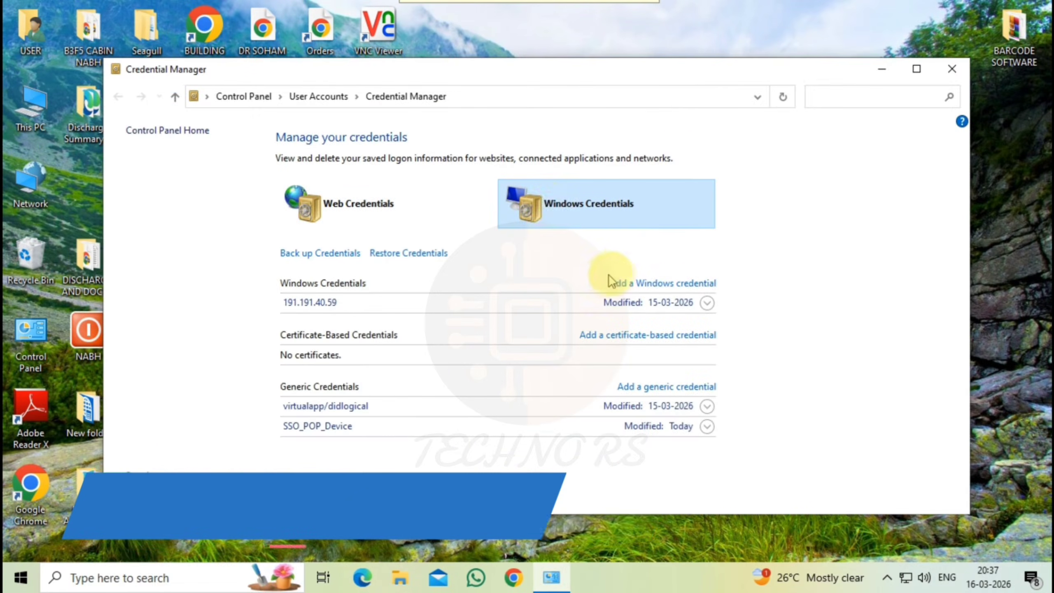
left_click(640, 281)
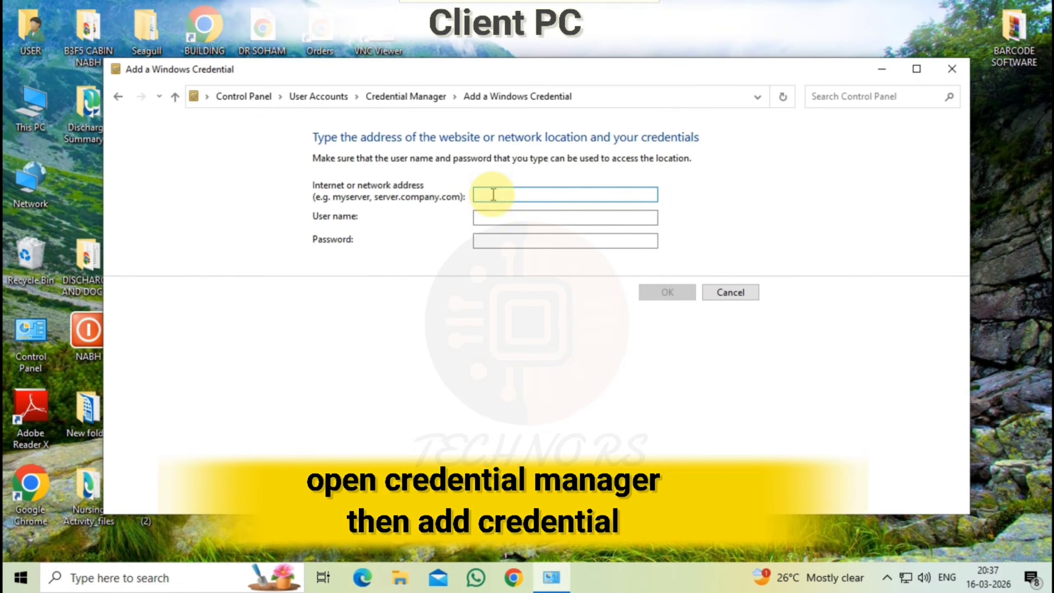
type("191.191.77.91")
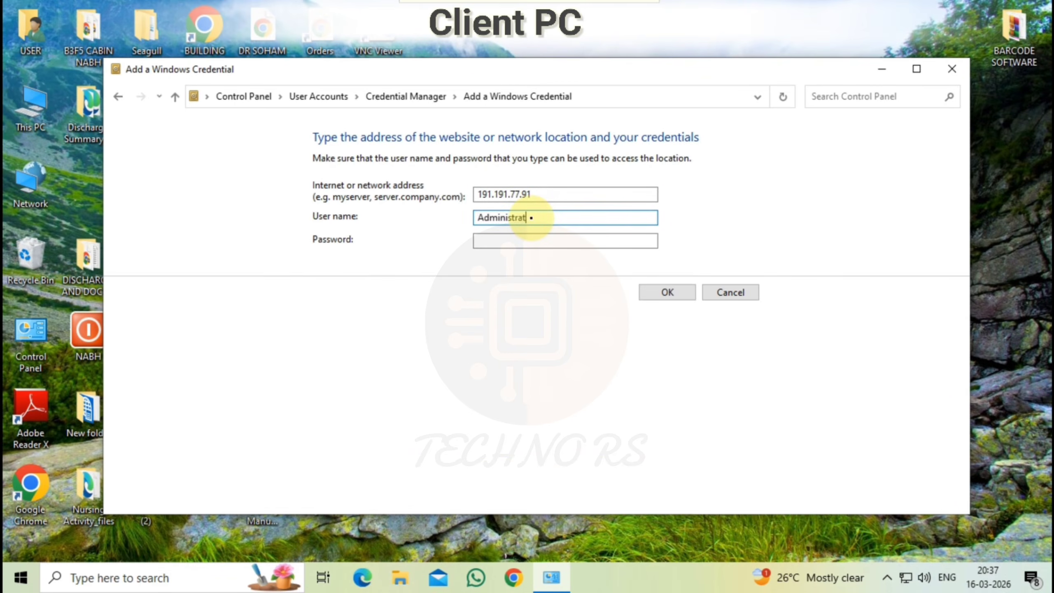
key("Tab")
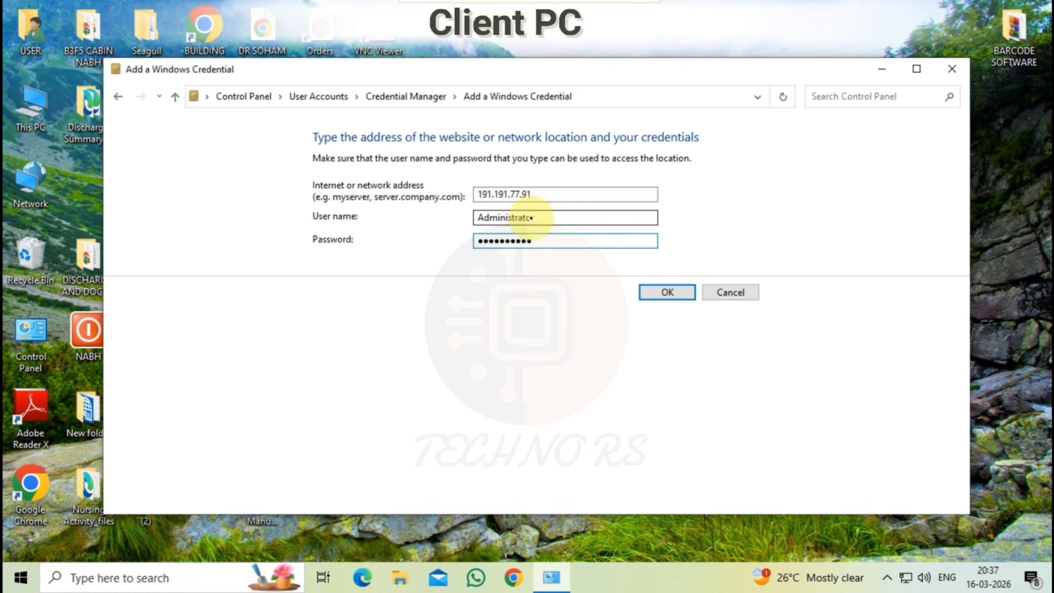
left_click(648, 291)
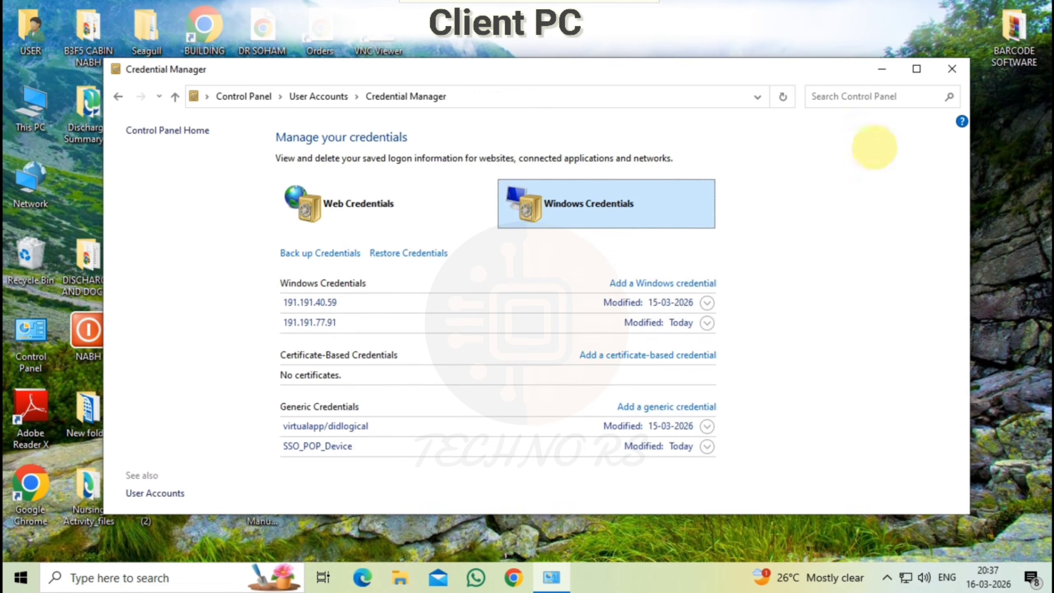
left_click(952, 70)
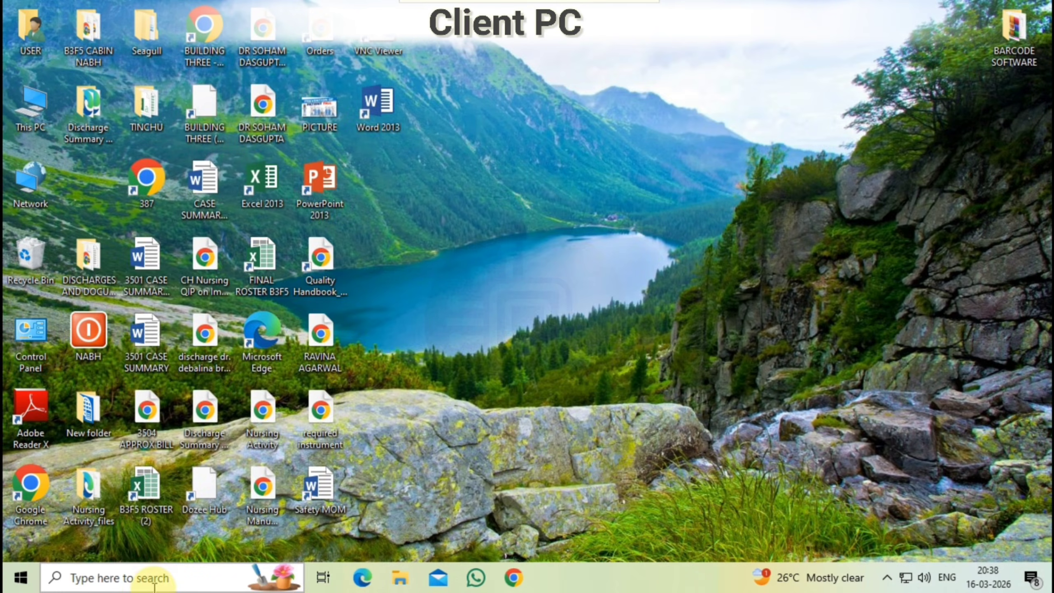
Step: Open \\191.191.77.91 from the client PC and sign in with the Administrator account password, remembering the credentials
key("super+r")
type("\\\\")
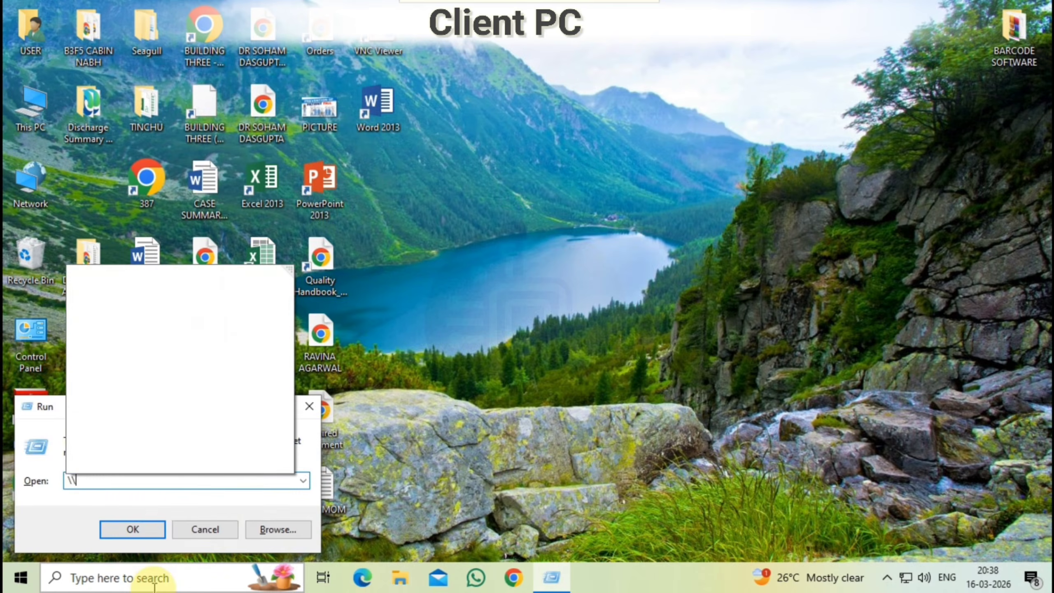
type("191.")
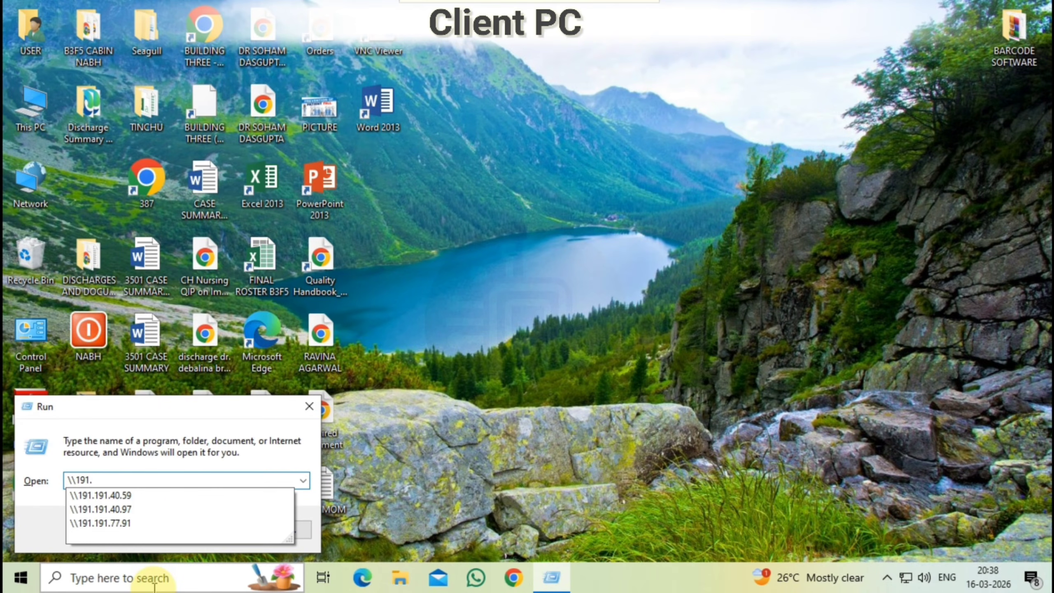
key("Down")
key("Down")
key("Down")
key("Return")
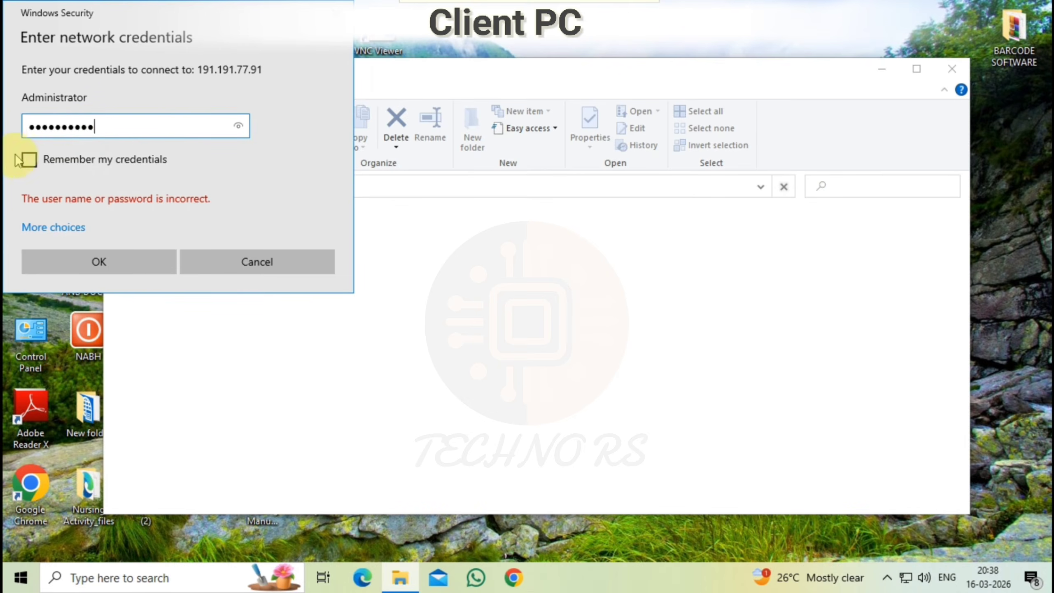
left_click(30, 162)
left_click(130, 269)
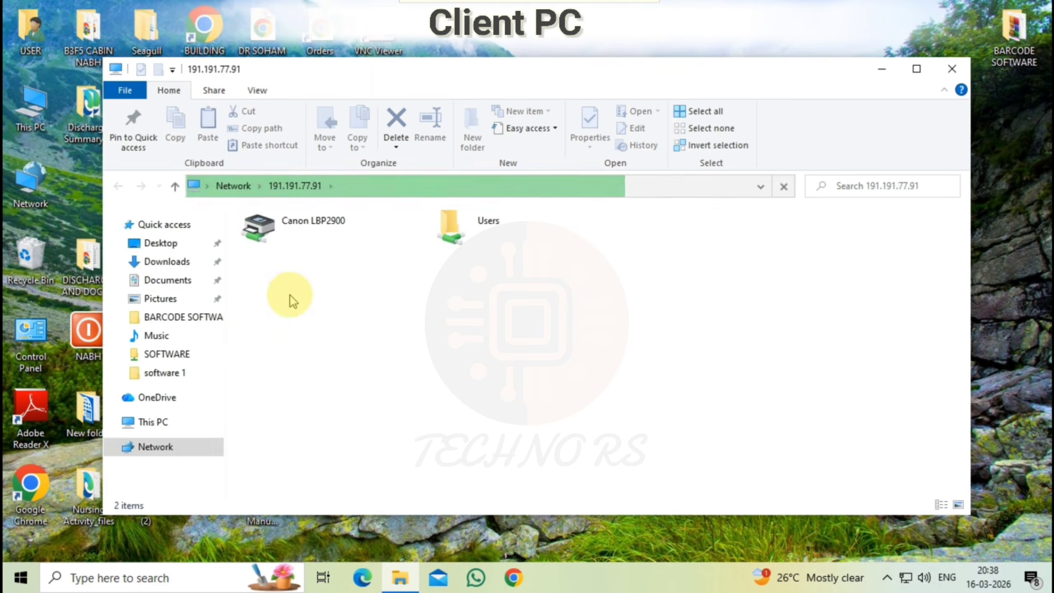
Step: Try to connect to the shared Canon LBP2900 on 191.191.77.91 and dismiss the connection dialogs
double_click(312, 241)
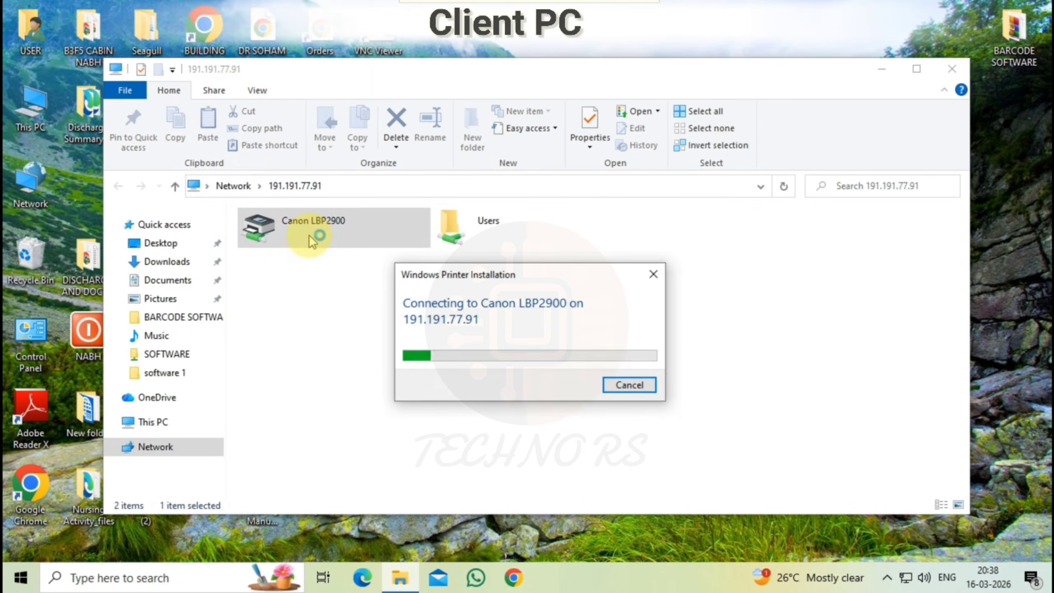
left_click(403, 294)
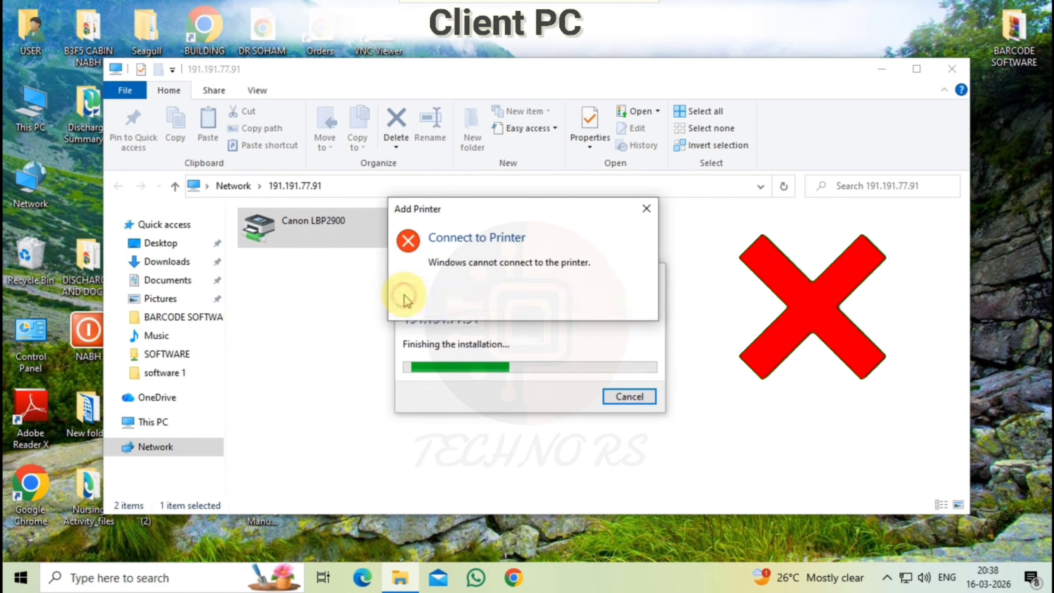
left_click(622, 295)
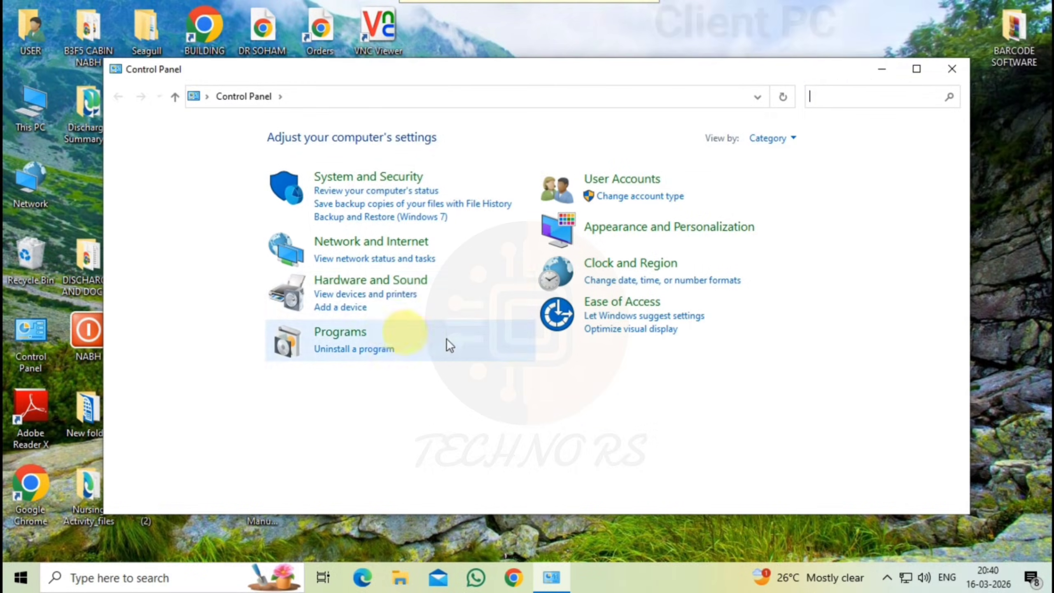
Step: Check the installed printers in Devices and Printers on the client PC and close the window
left_click(366, 294)
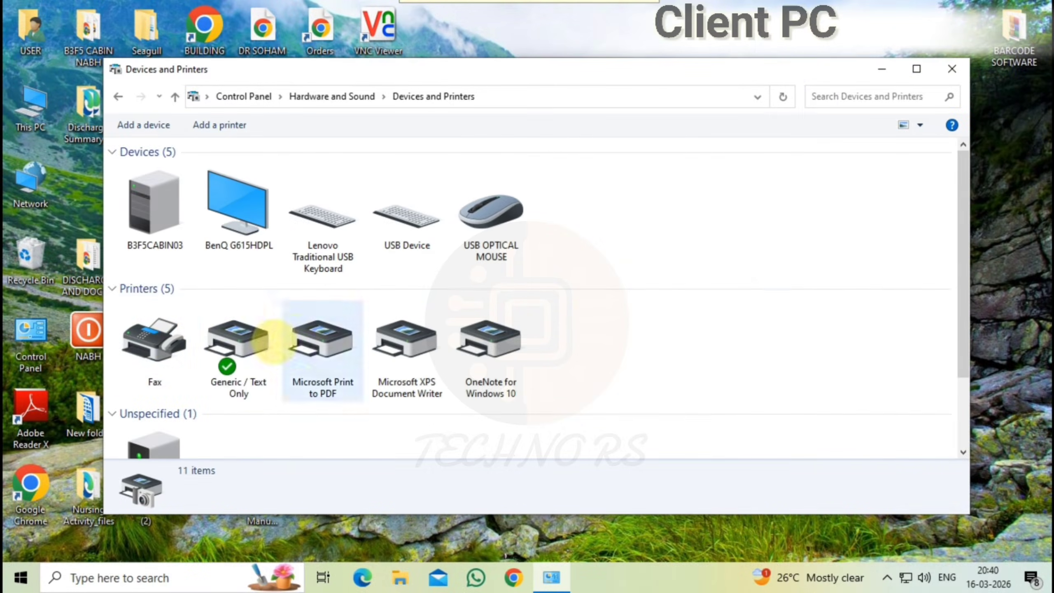
left_click(953, 72)
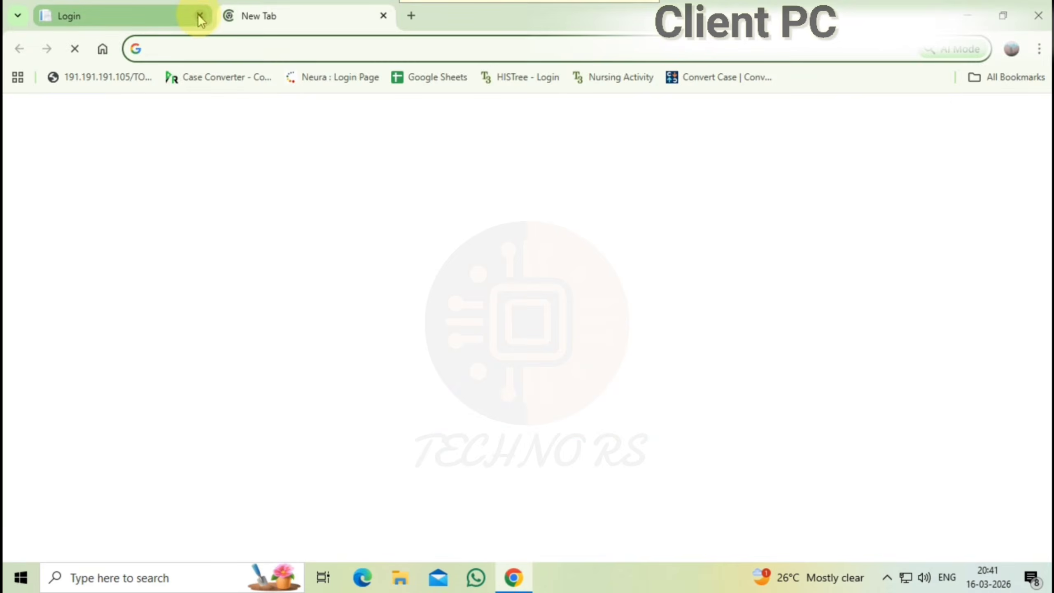
Step: In Chrome on the client PC, close the Login page and open google.com
left_click(200, 16)
left_click(205, 51)
type("g")
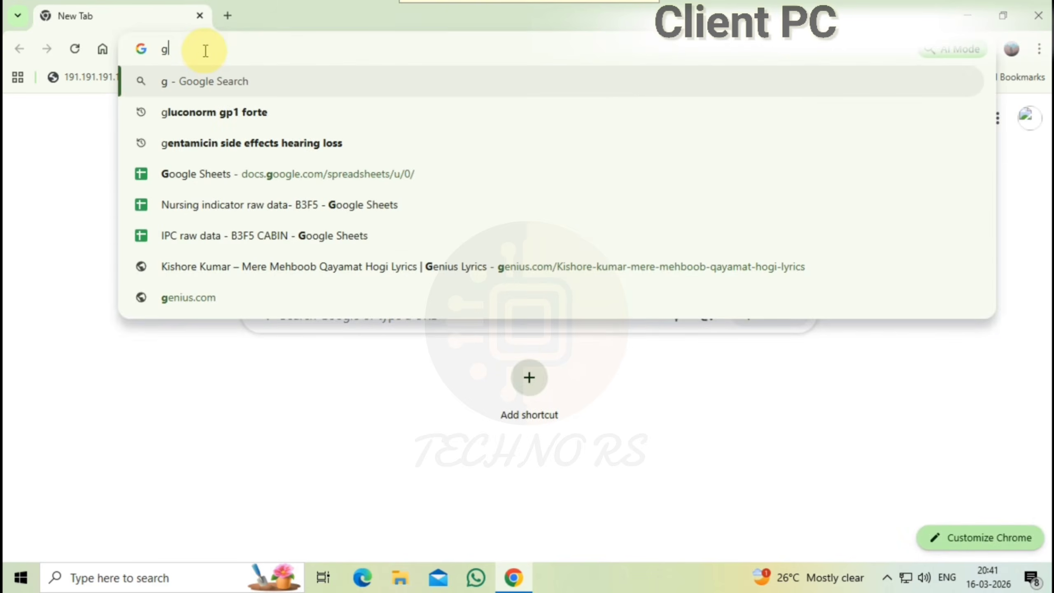
type("oogle")
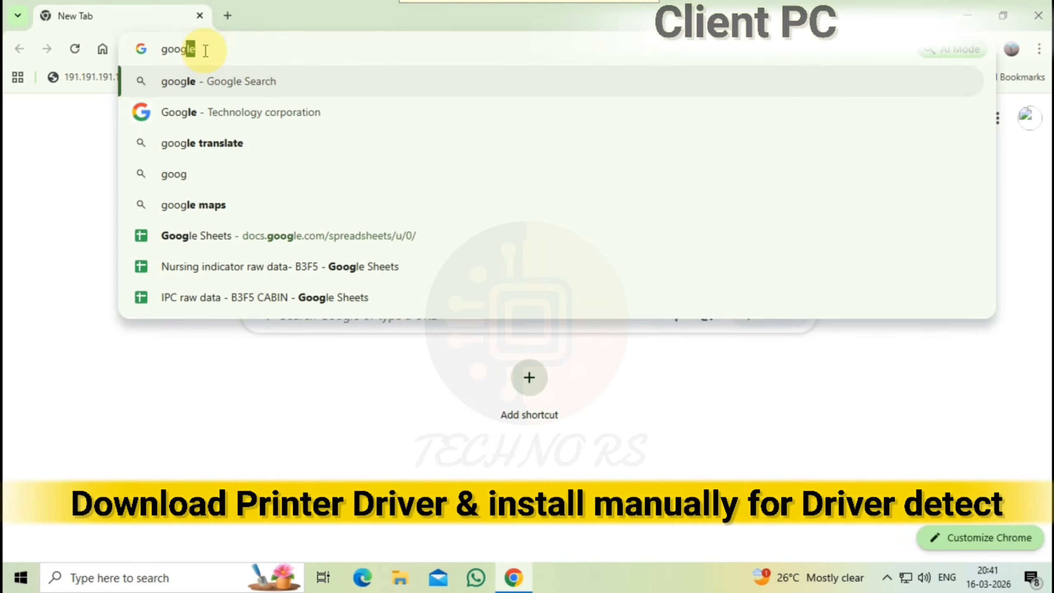
type(".com")
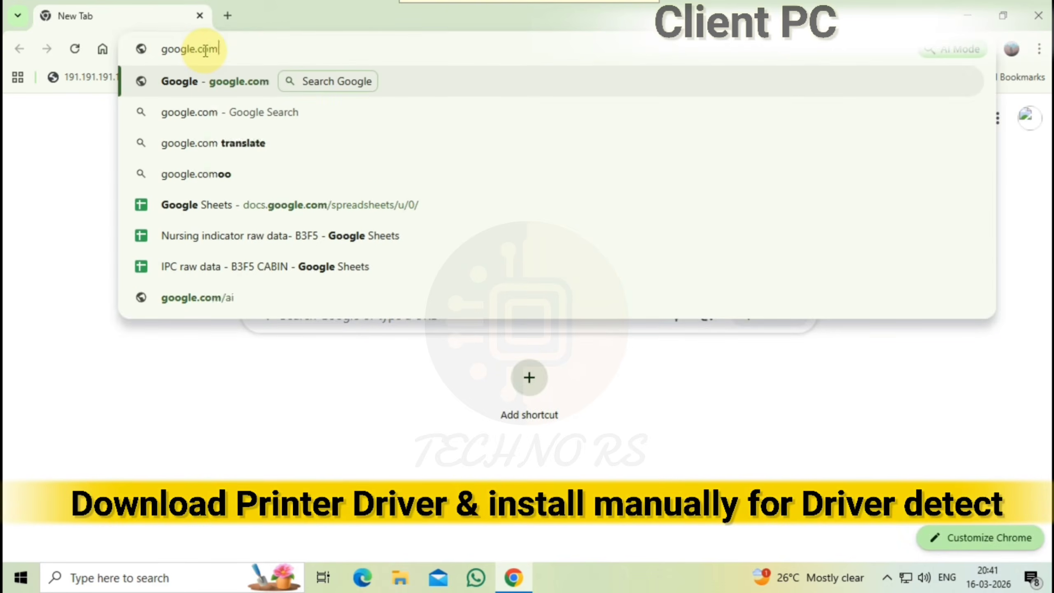
key("Return")
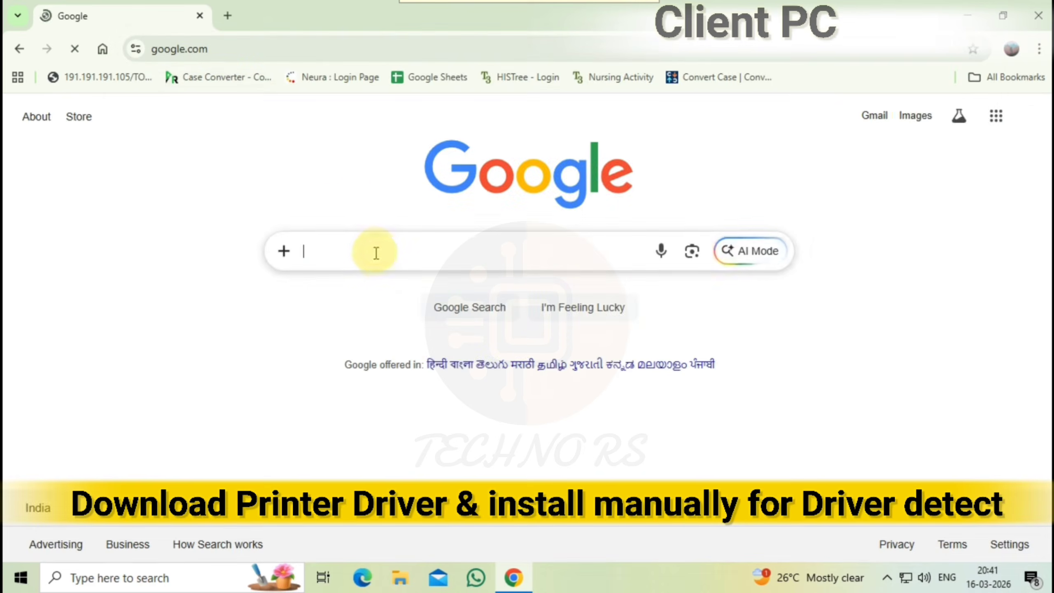
Step: Search Google for canon lbp2900b
left_click(376, 249)
type("ca")
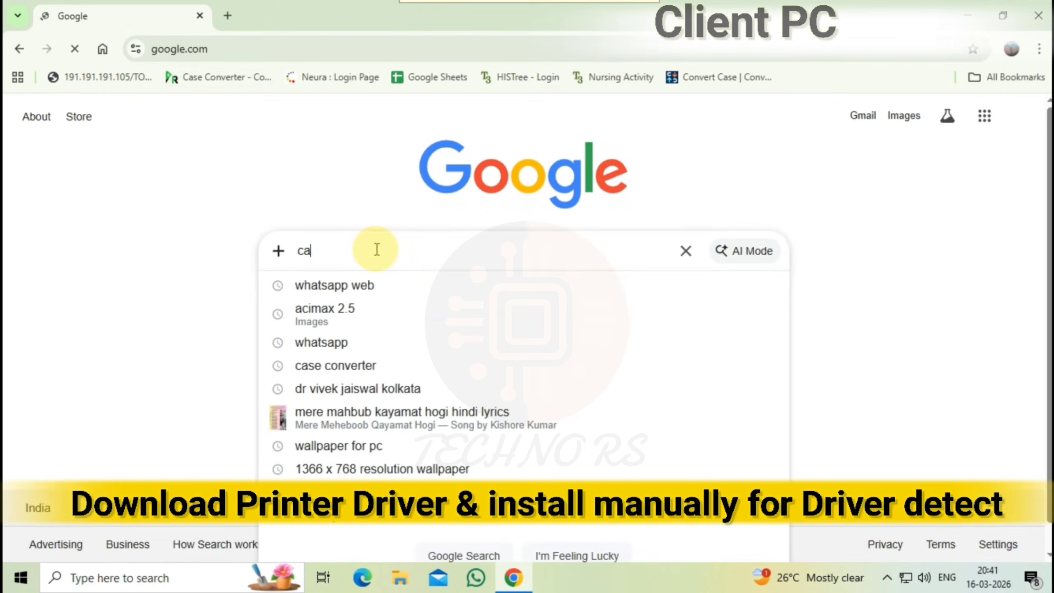
type("non lbp")
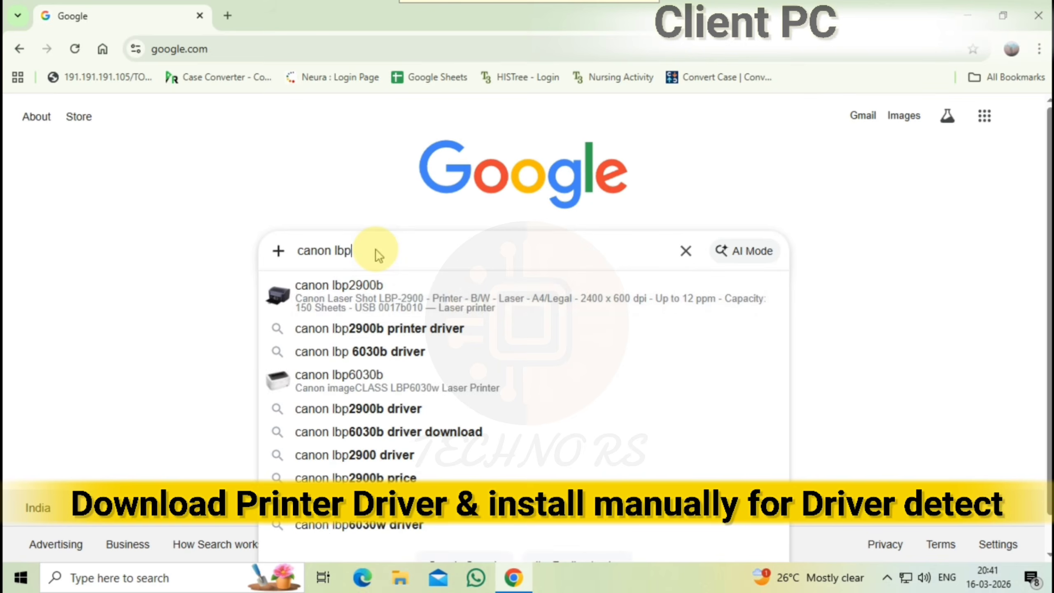
key("Down")
key("Return")
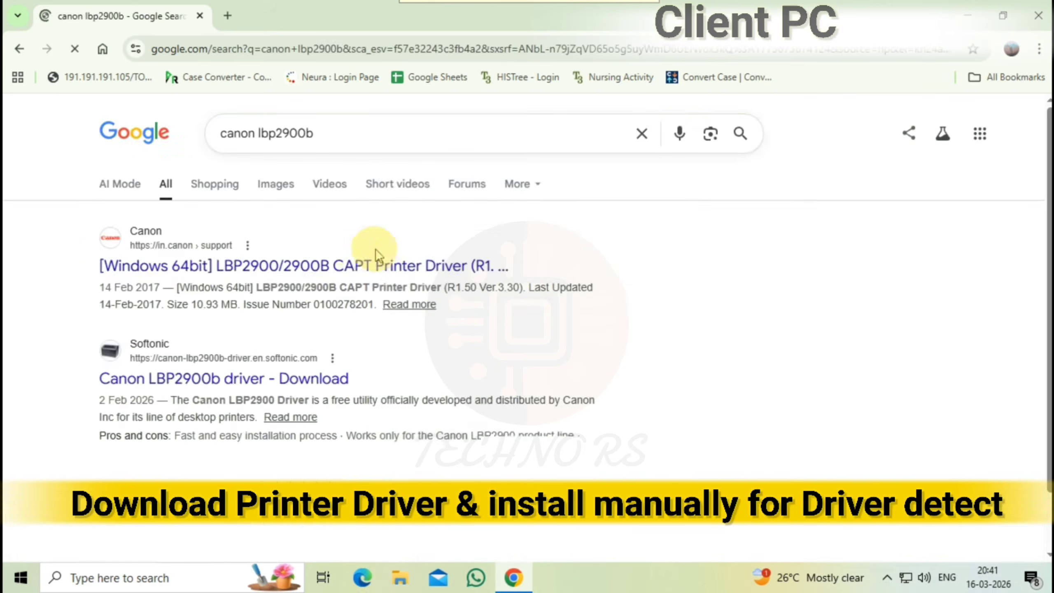
Step: Download the Windows 64bit LBP2900/2900B CAPT Printer Driver from Canon's support page and show the downloaded file in its folder
left_click(224, 267)
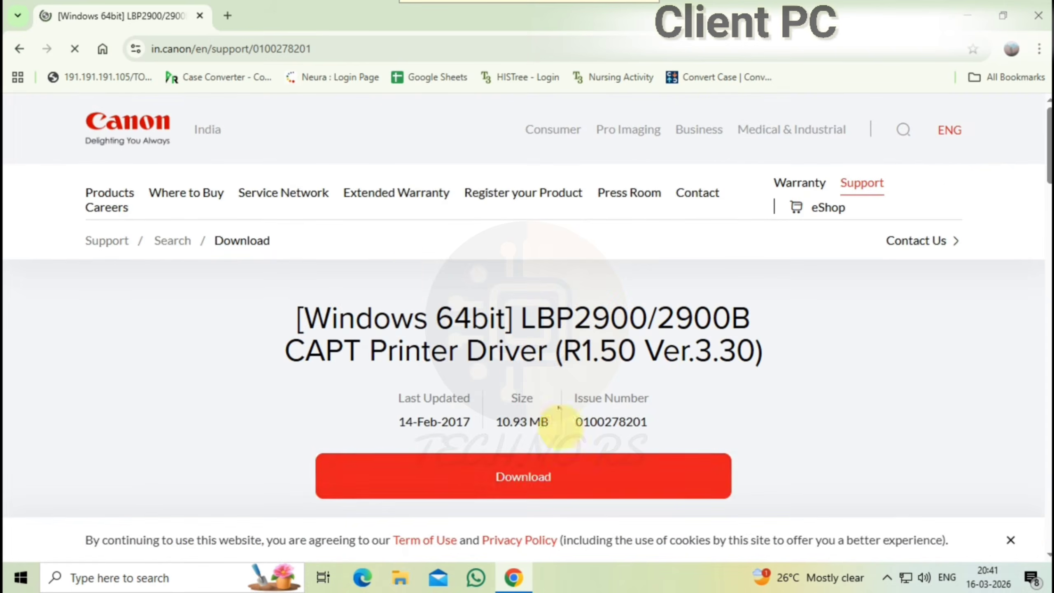
left_click(534, 480)
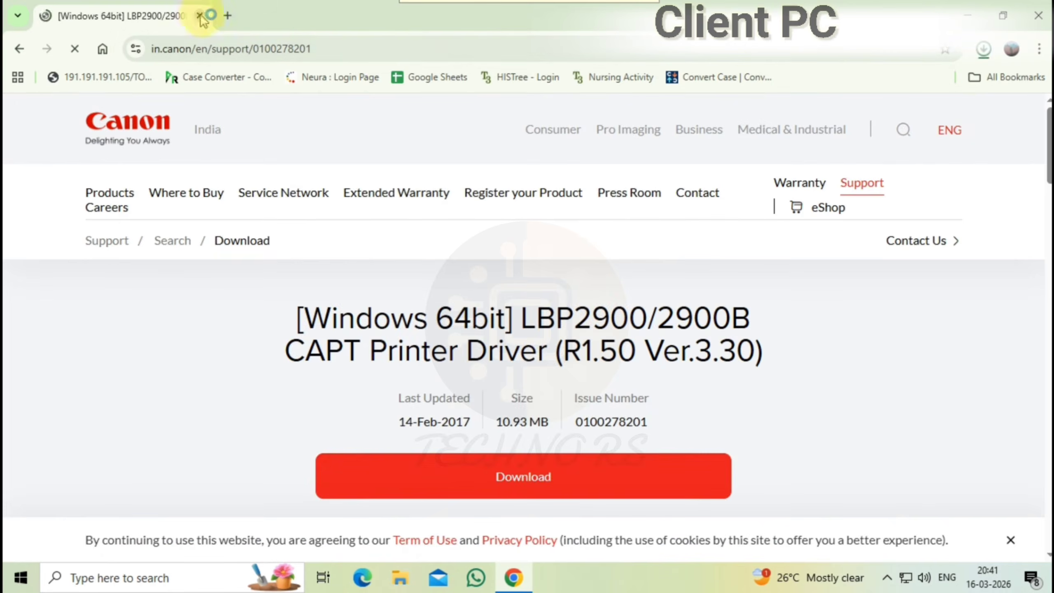
left_click(984, 52)
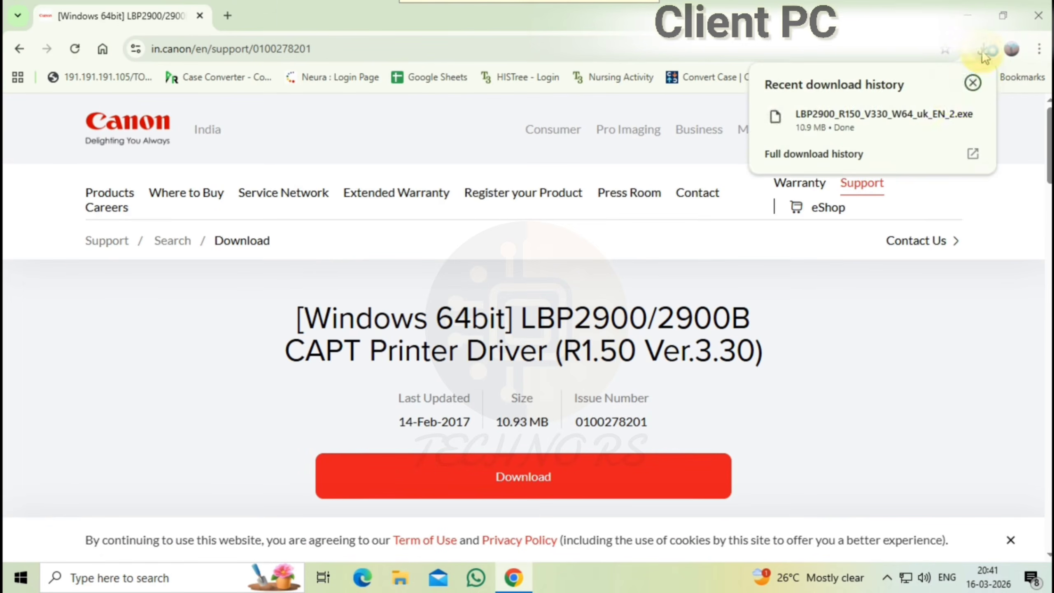
left_click(942, 118)
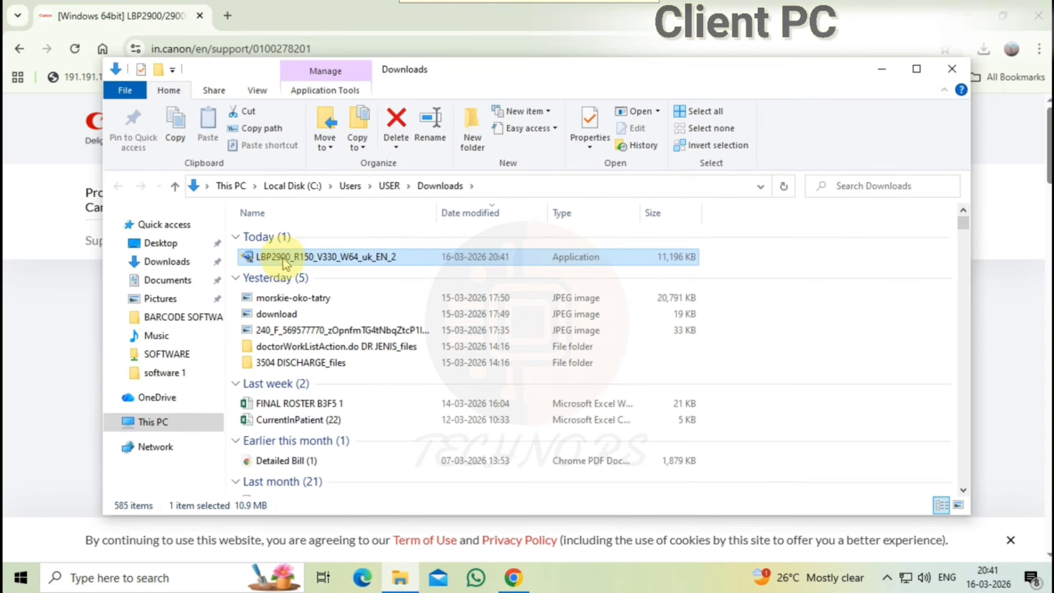
Step: Run the LBP2900_R150_V330_W64_uk_EN_2 self-extractor with permission to make changes and open the extracted folder
double_click(285, 259)
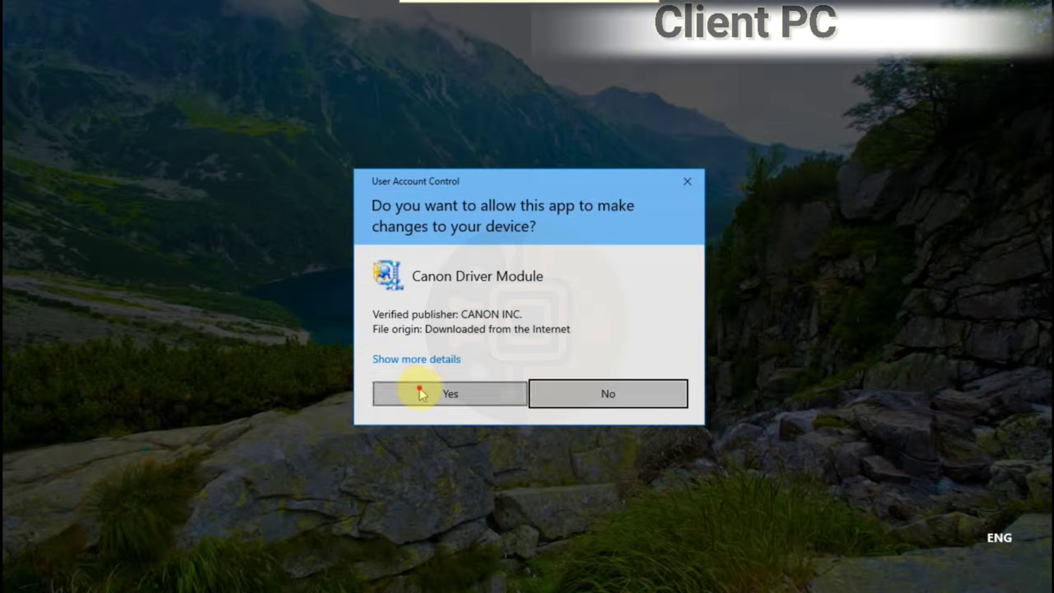
left_click(422, 392)
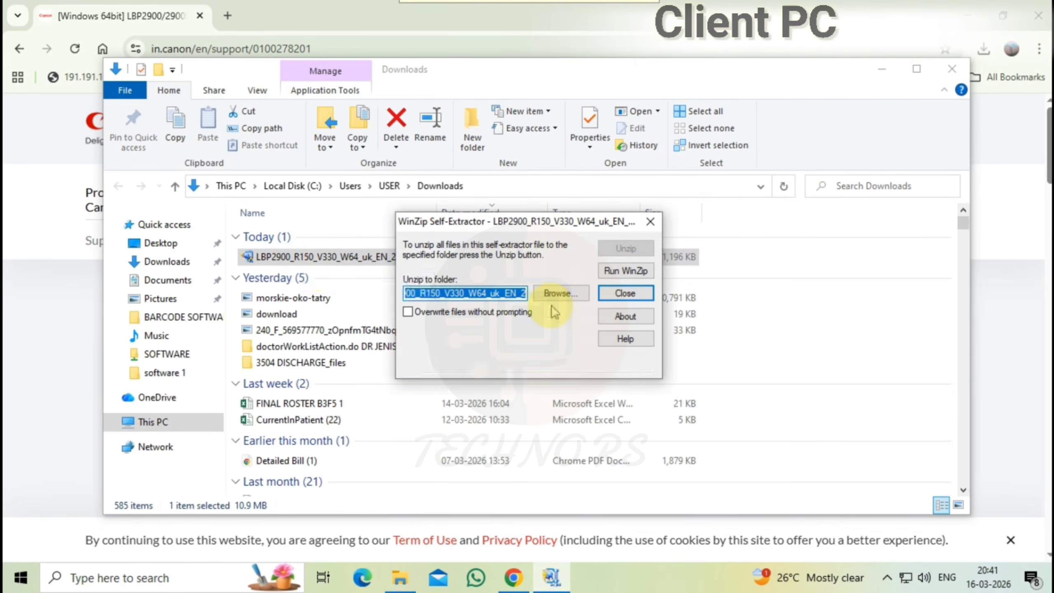
double_click(299, 273)
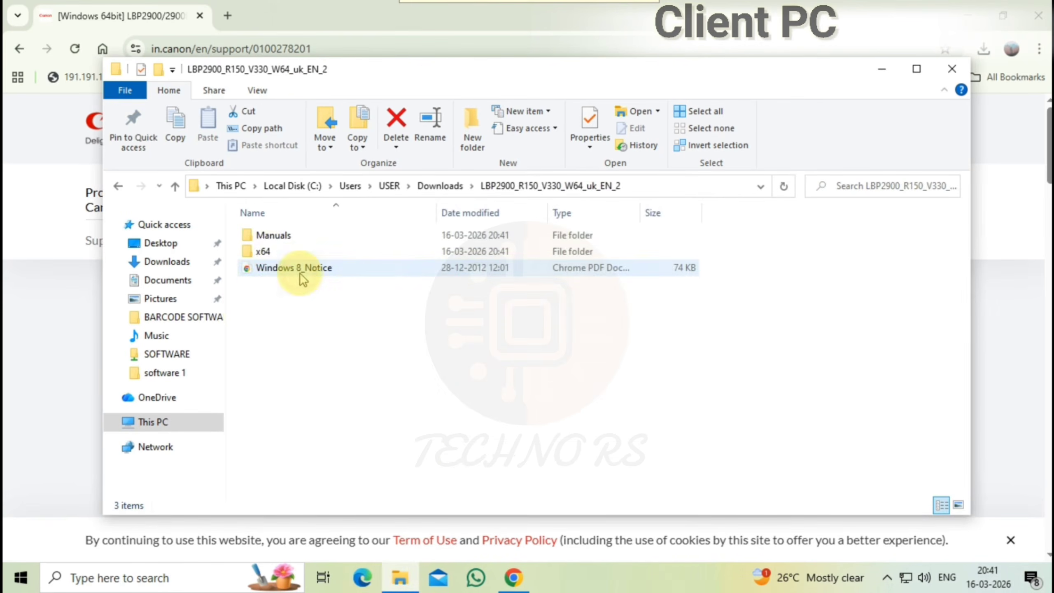
Step: Launch the Setup application from the x64 folder and allow it to make changes to the device
double_click(266, 252)
left_click(267, 301)
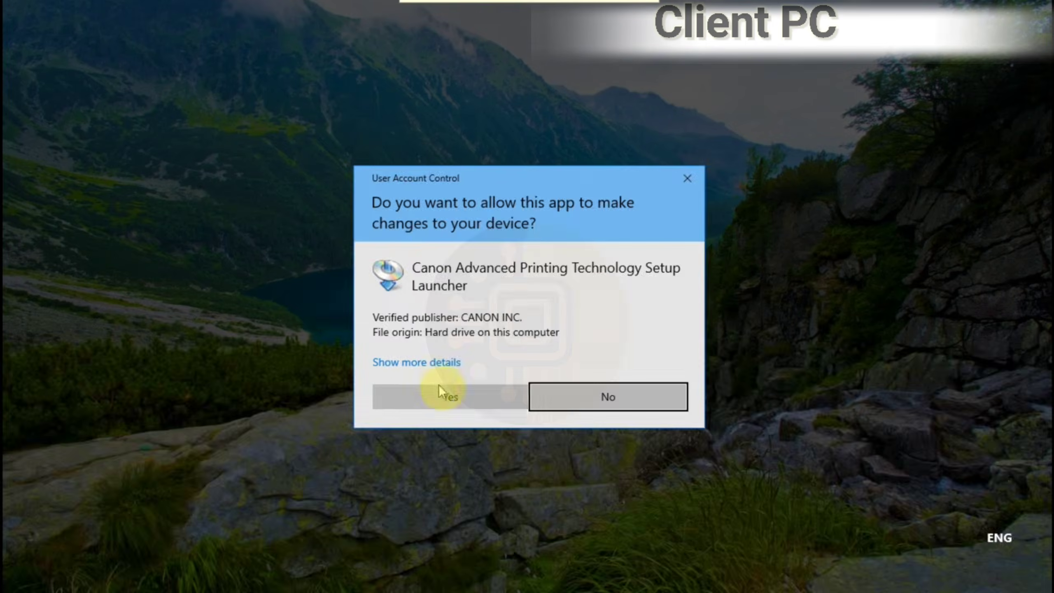
left_click(440, 396)
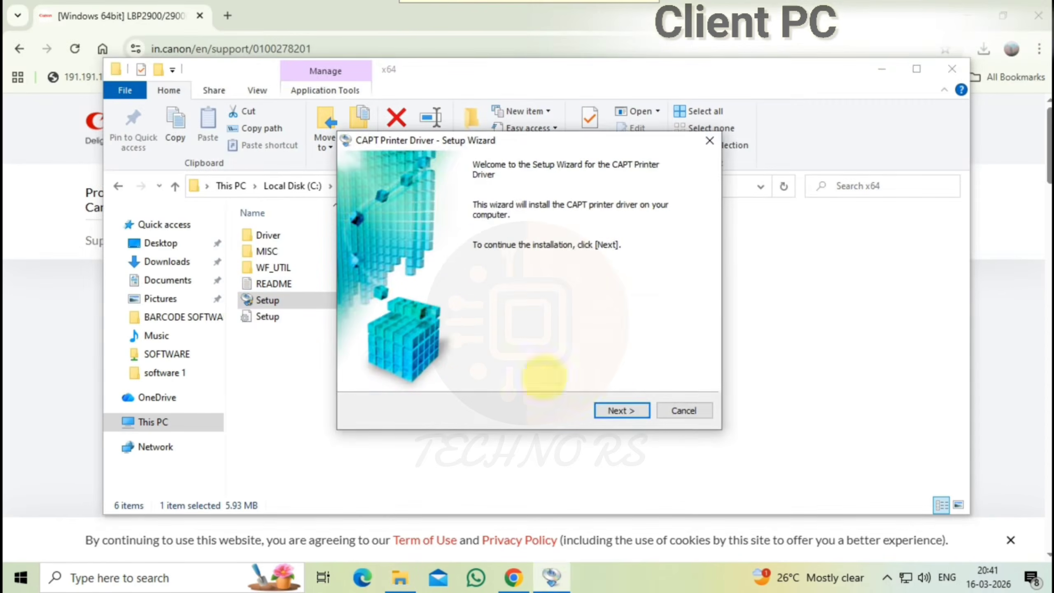
Step: Accept the Canon license agreement and choose Manually Set Port to Install with Add Printers and Update Existing Drivers
left_click(621, 415)
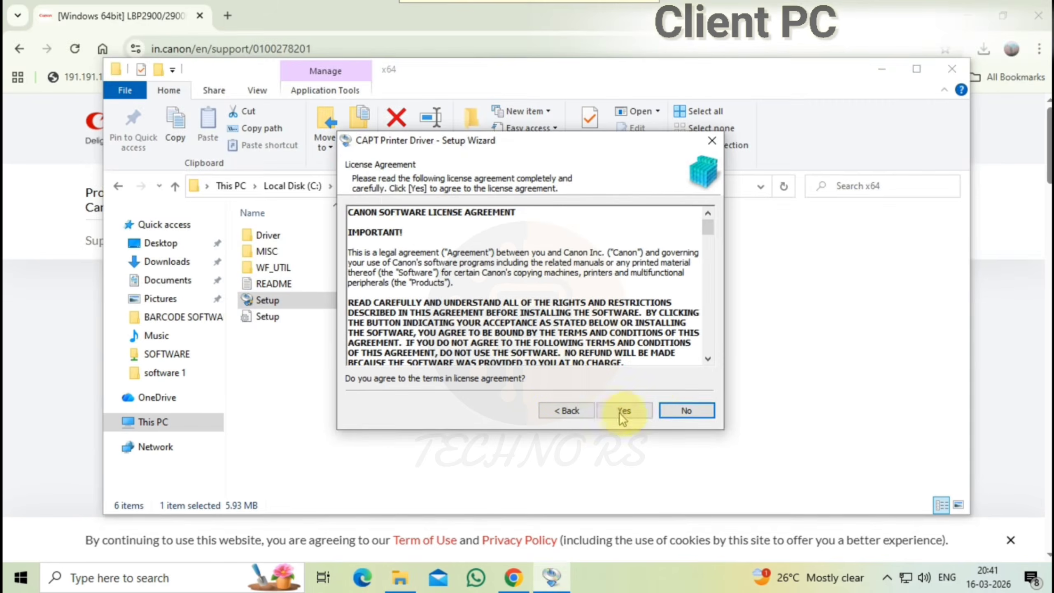
left_click(628, 411)
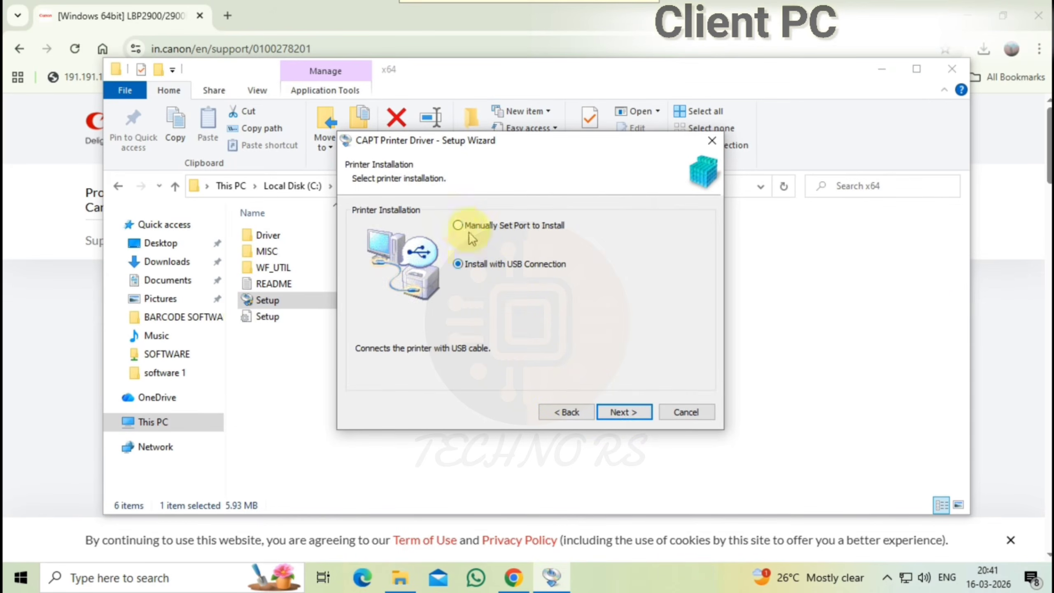
left_click(458, 225)
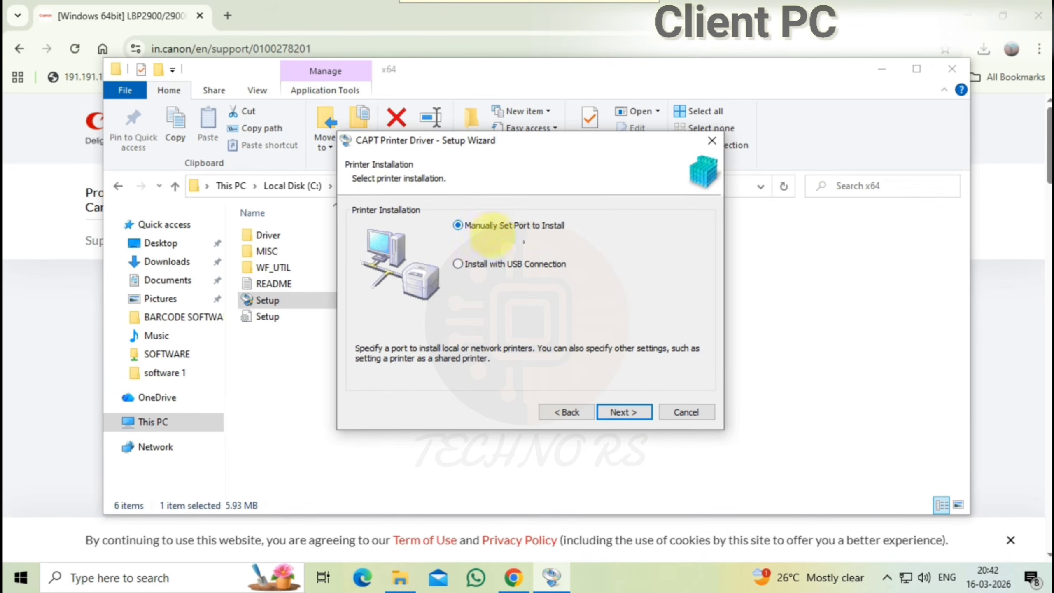
left_click(623, 412)
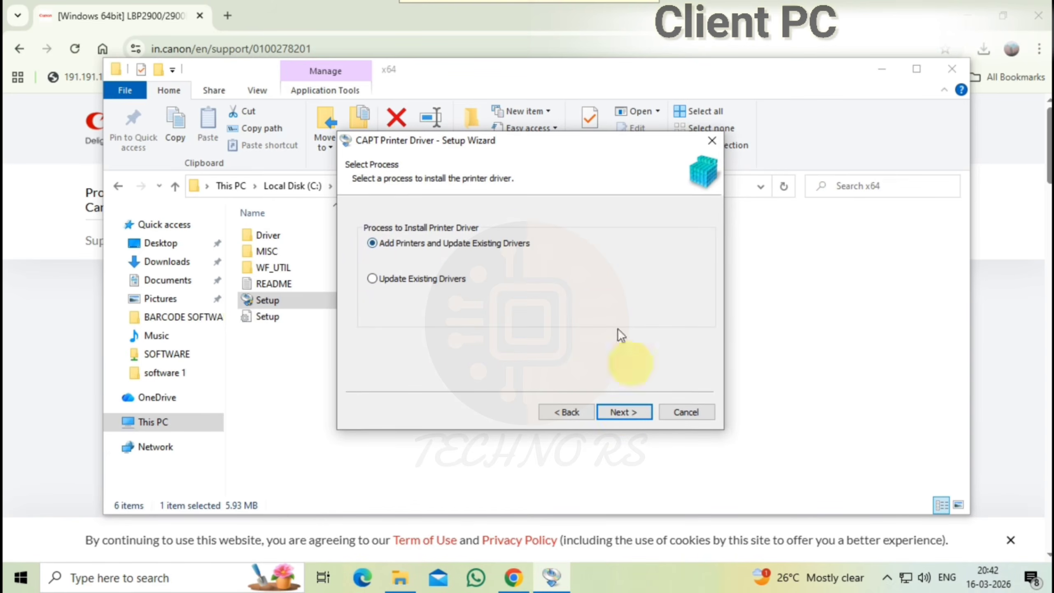
left_click(625, 413)
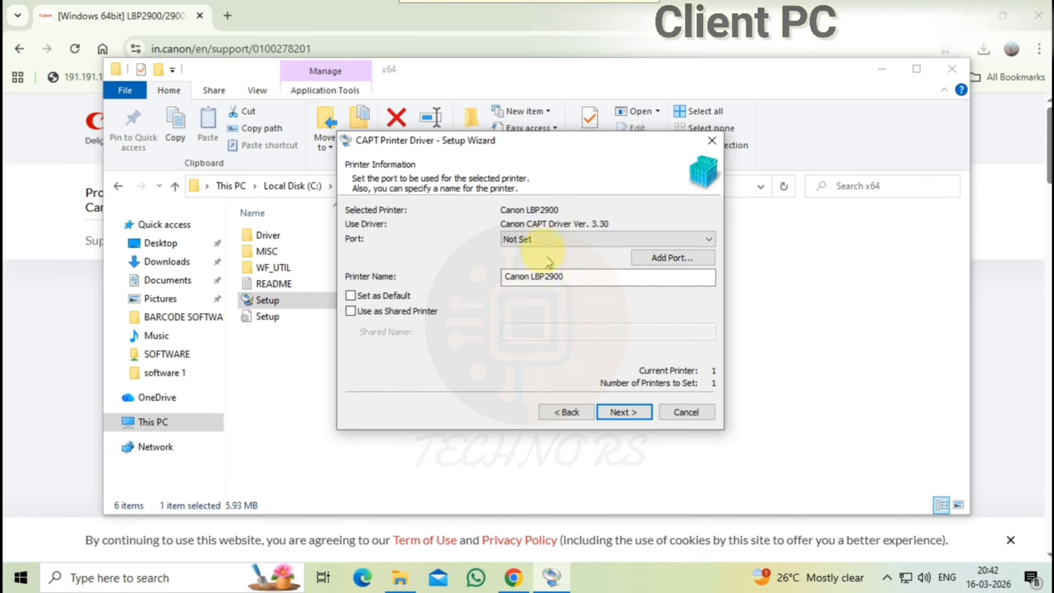
Step: Set the Canon LBP2900 port to LPT1: and install the driver, confirming that the installation should continue
left_click(557, 241)
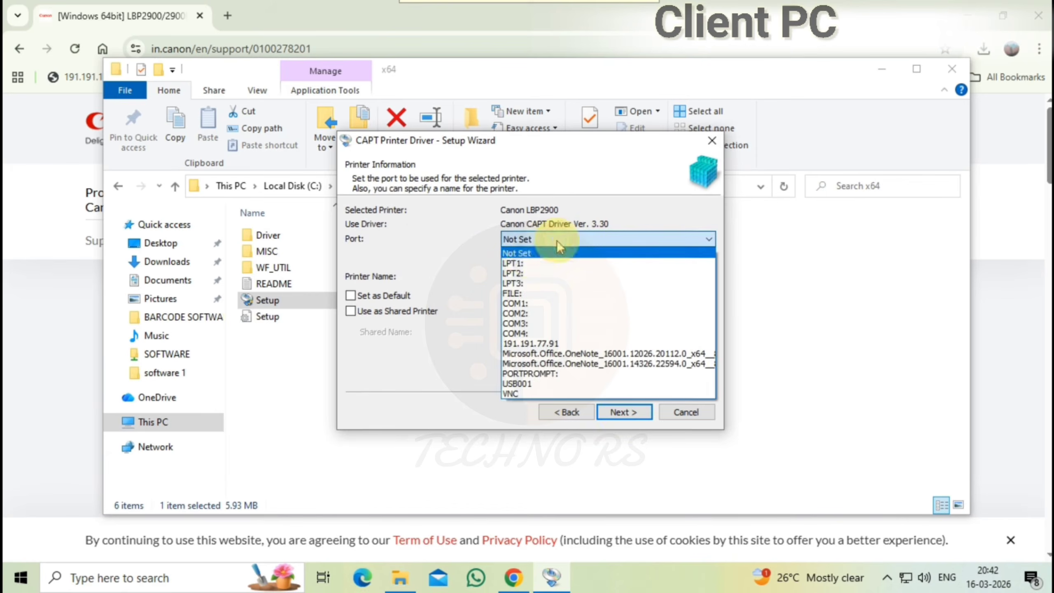
left_click(523, 264)
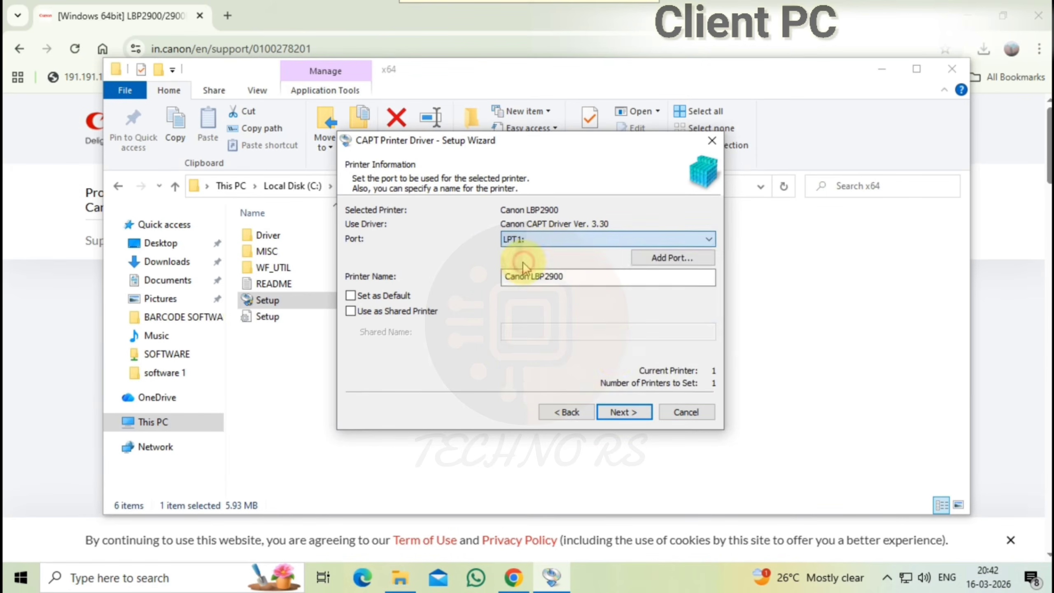
left_click(625, 412)
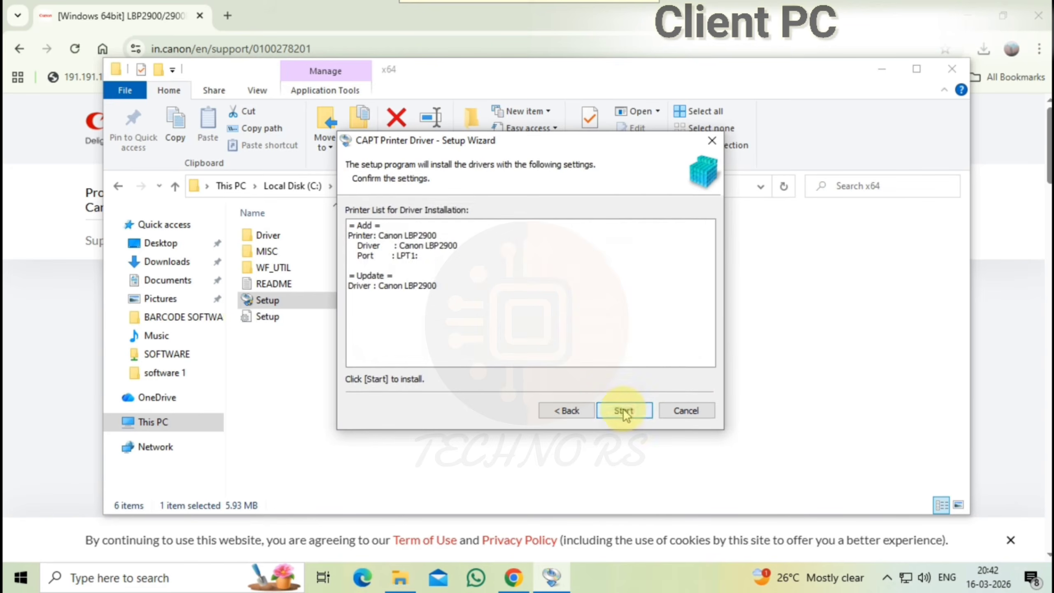
left_click(623, 410)
left_click(572, 332)
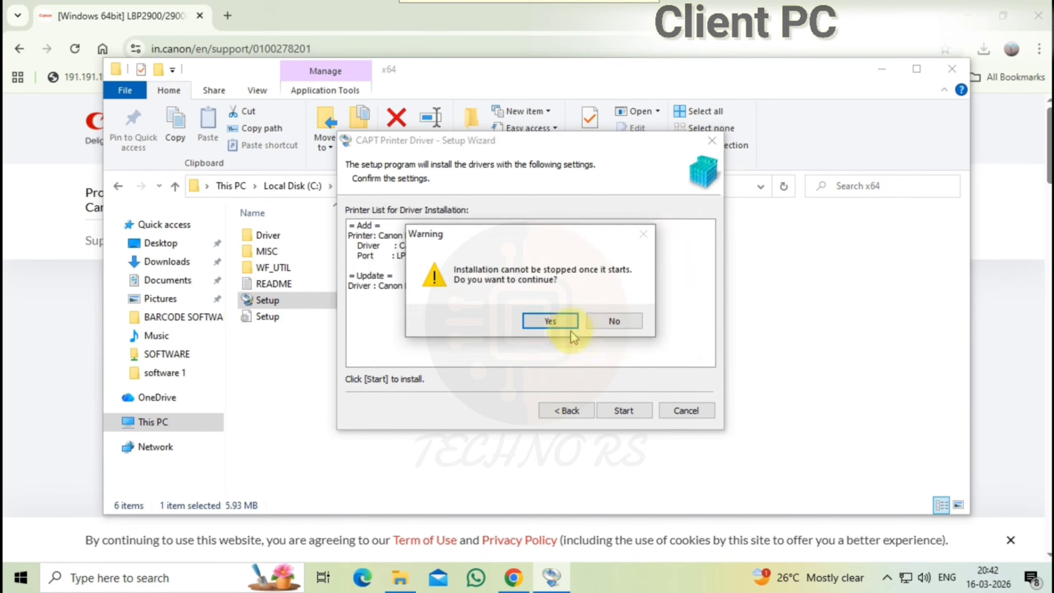
left_click(562, 323)
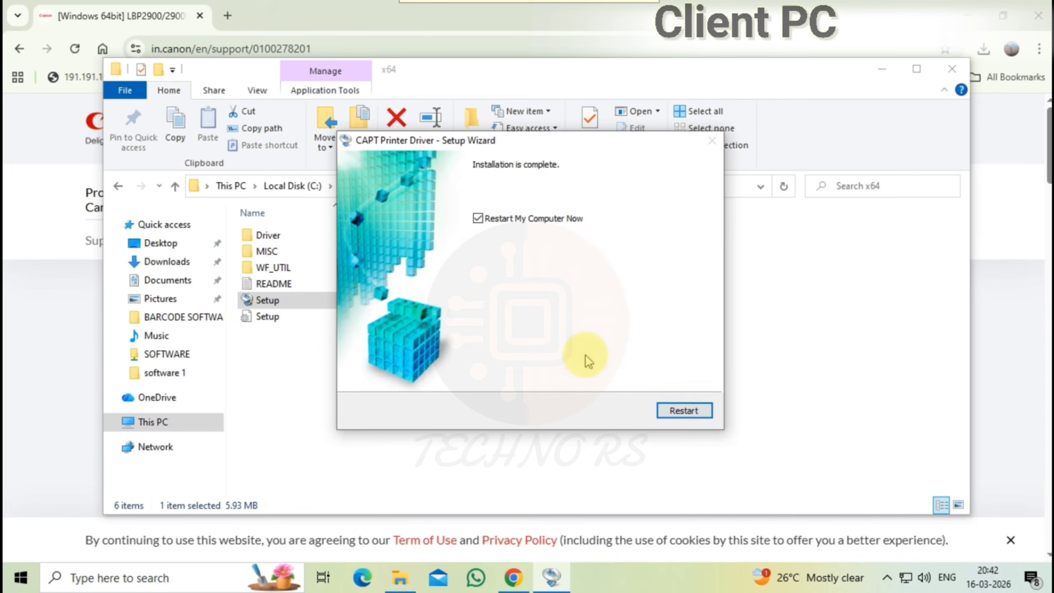
Step: Exit the setup wizard without restarting the computer, and close the x64 folder and the browser
left_click(478, 218)
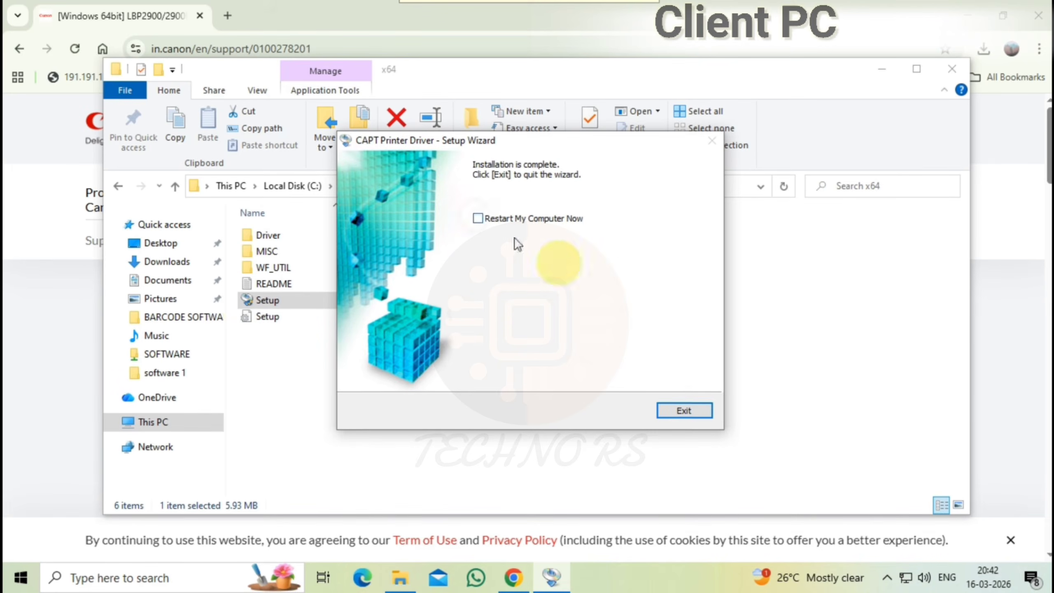
left_click(665, 411)
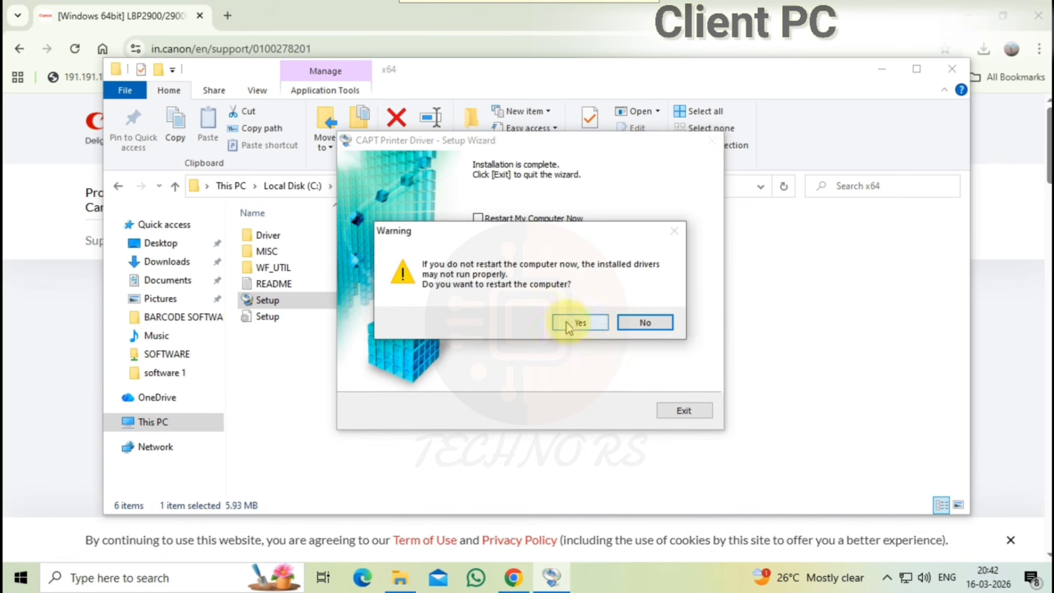
left_click(626, 324)
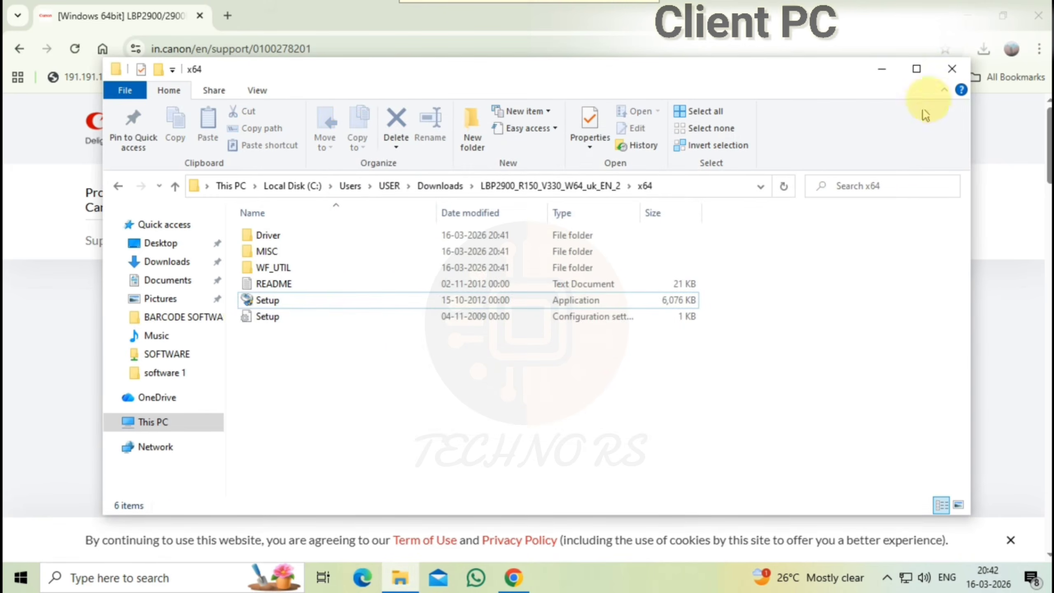
left_click(951, 69)
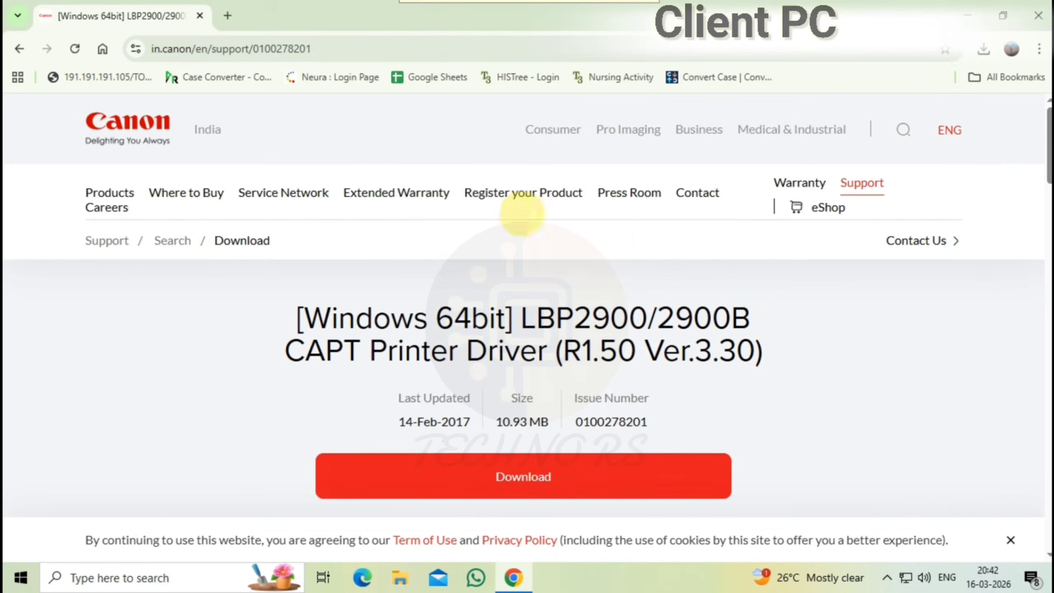
left_click(1038, 16)
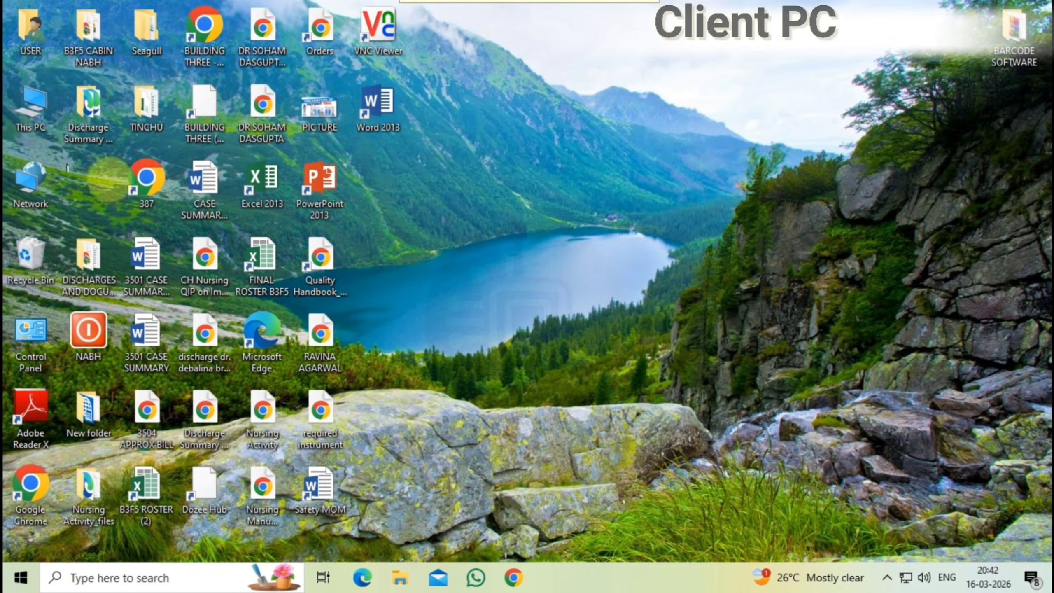
Step: Open Devices and Printers through Control Panel and check the Canon LBP2900 among the installed printers
double_click(31, 106)
left_click(950, 70)
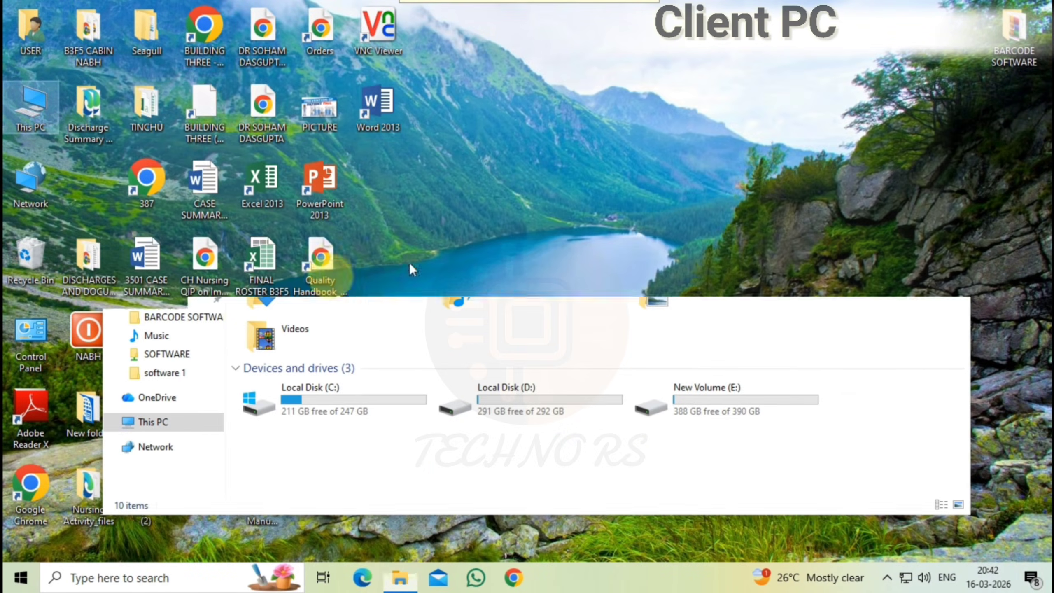
double_click(34, 331)
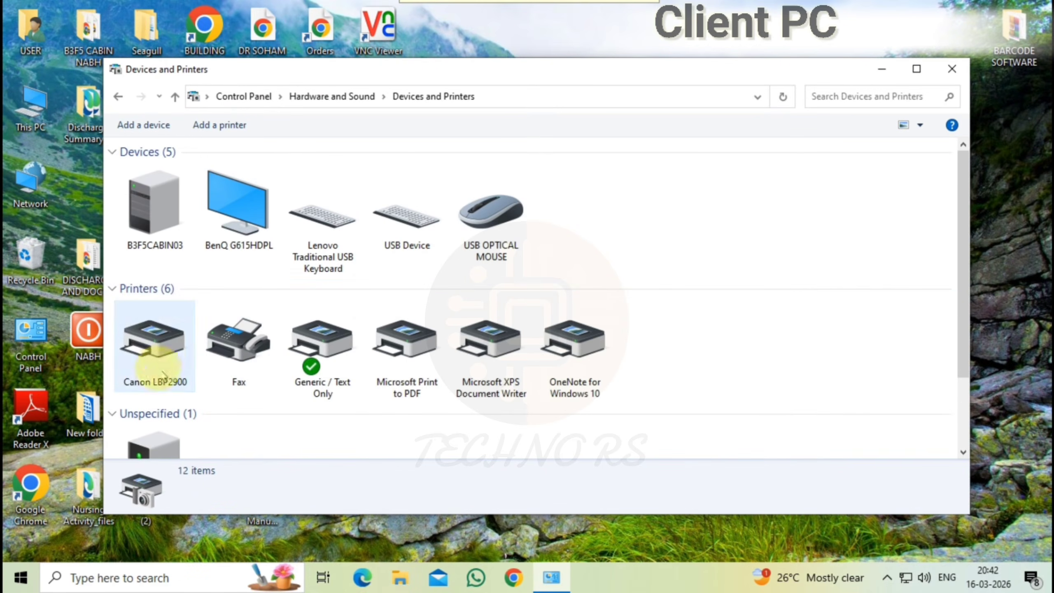
left_click(161, 355)
right_click(162, 355)
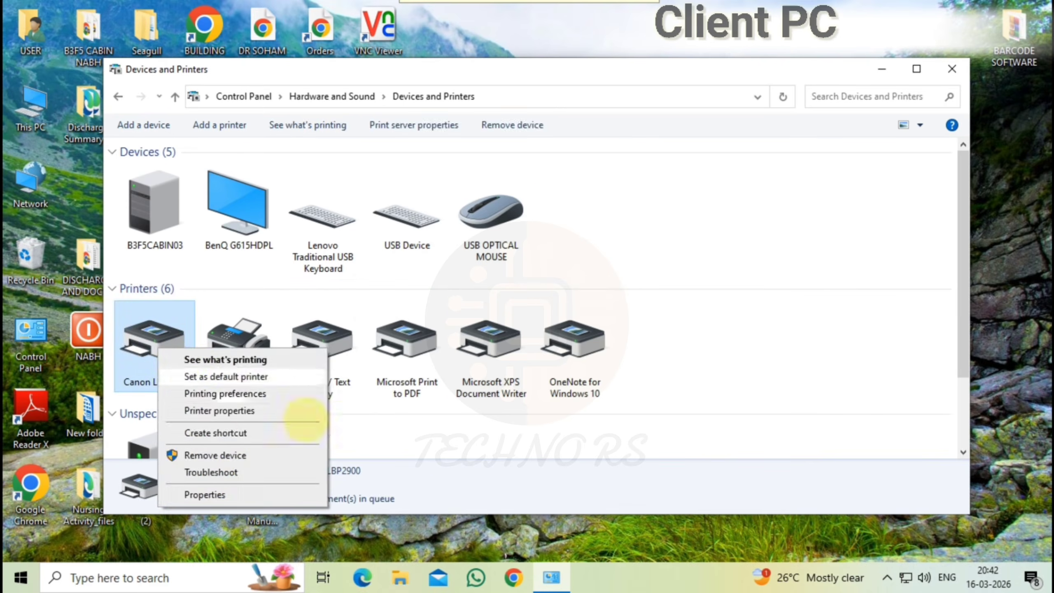
left_click(410, 443)
Step: Open \\191.191.77.91, connect to the shared Canon LBP2900, and close its print queue window
left_click(539, 96)
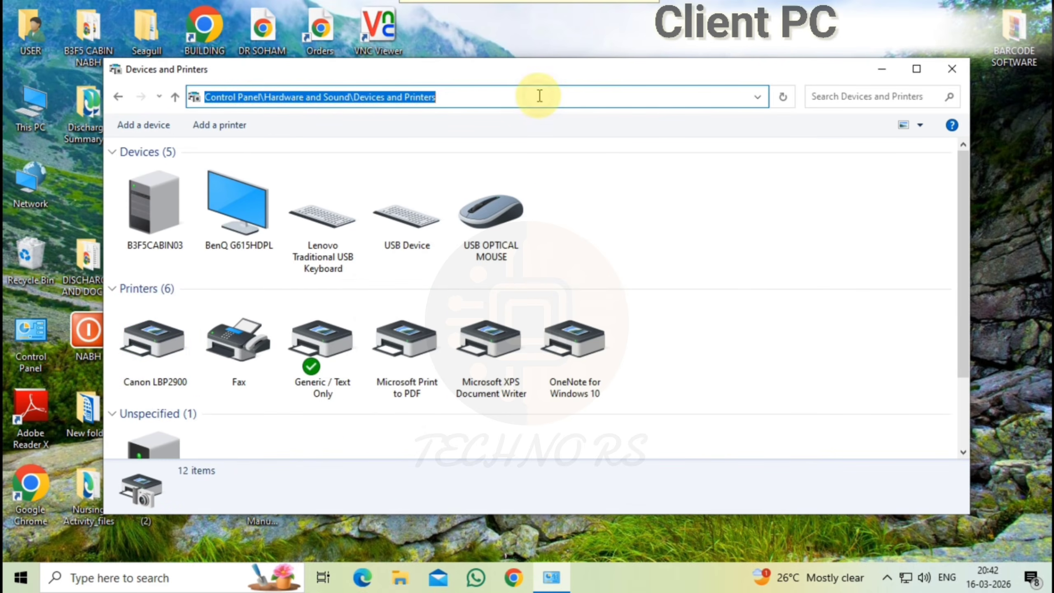
type("\\\\191.191.77.91")
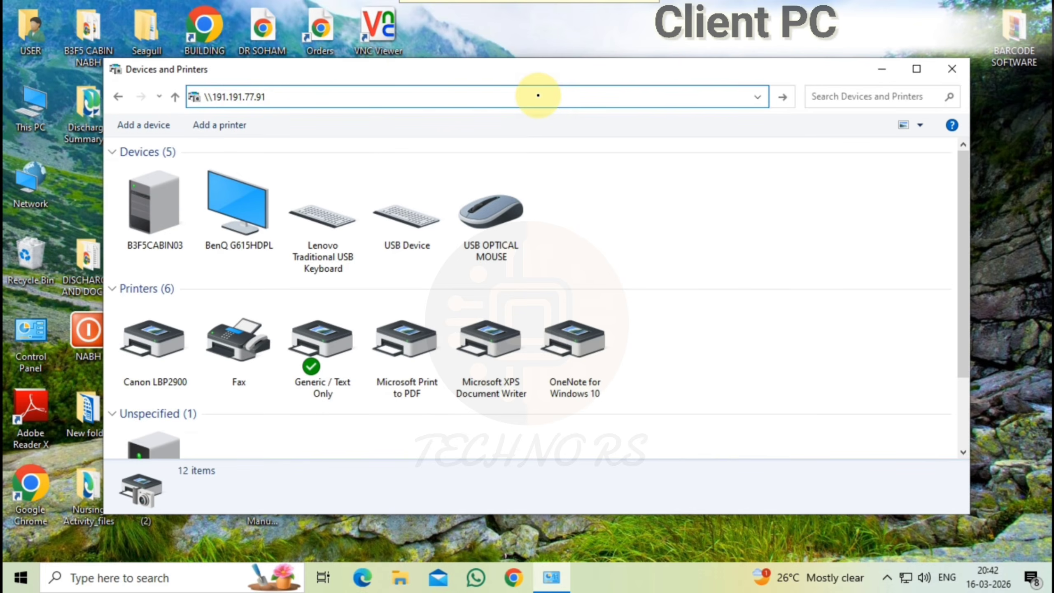
key("Return")
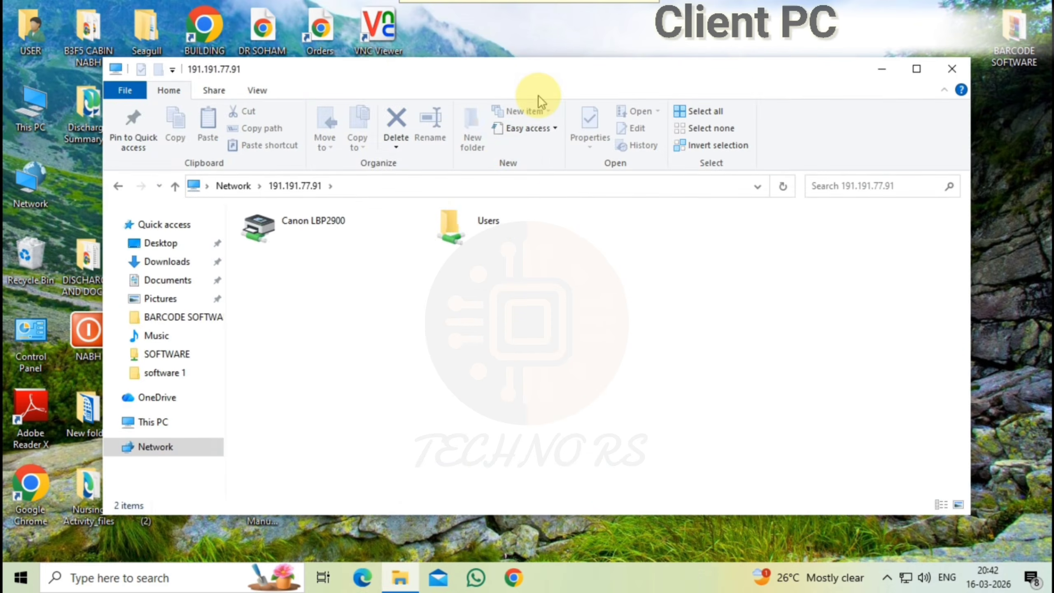
double_click(353, 224)
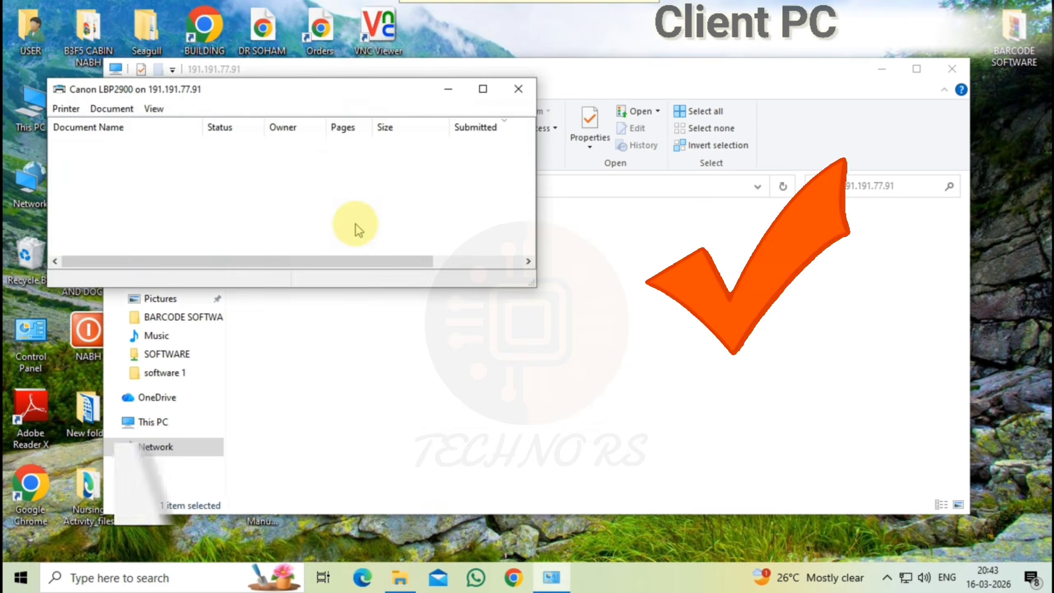
left_click(518, 89)
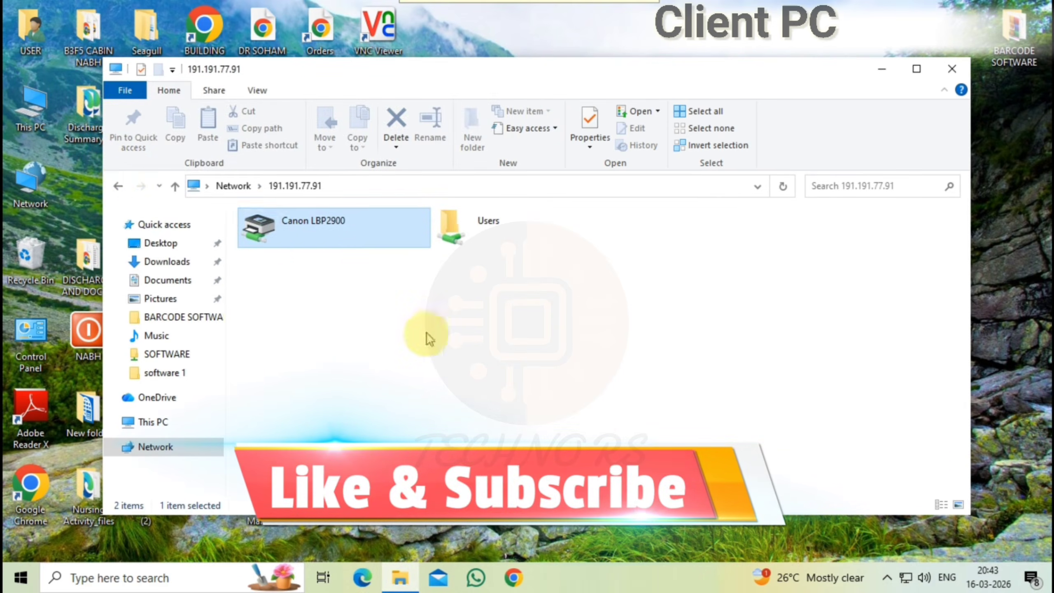
Step: Open the print queue of the shared Canon LBP2900 on 191.191.77.91 twice, closing its window each time
left_click(310, 230)
double_click(310, 230)
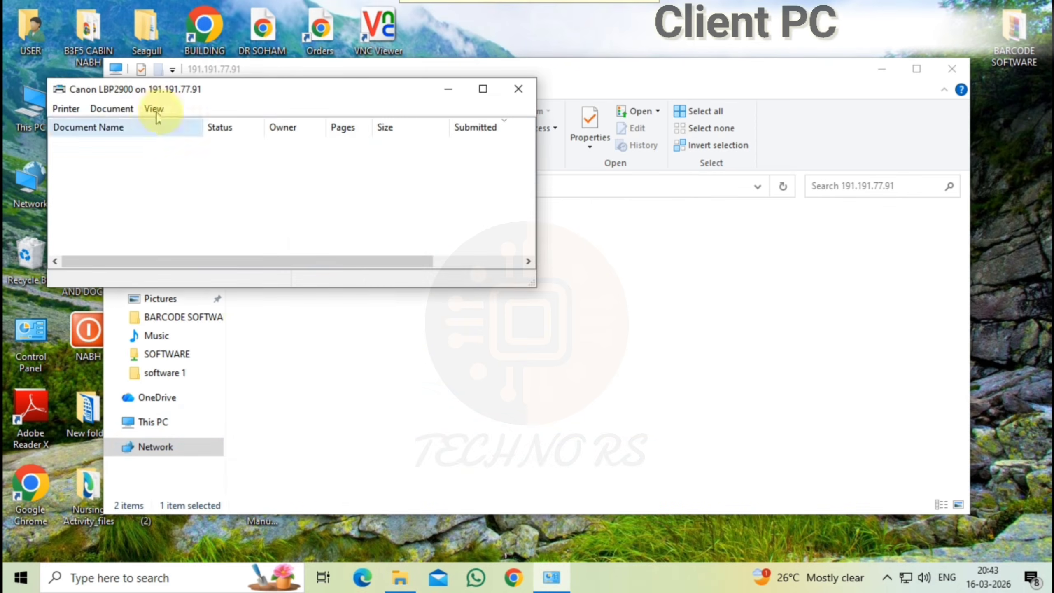
left_click(519, 89)
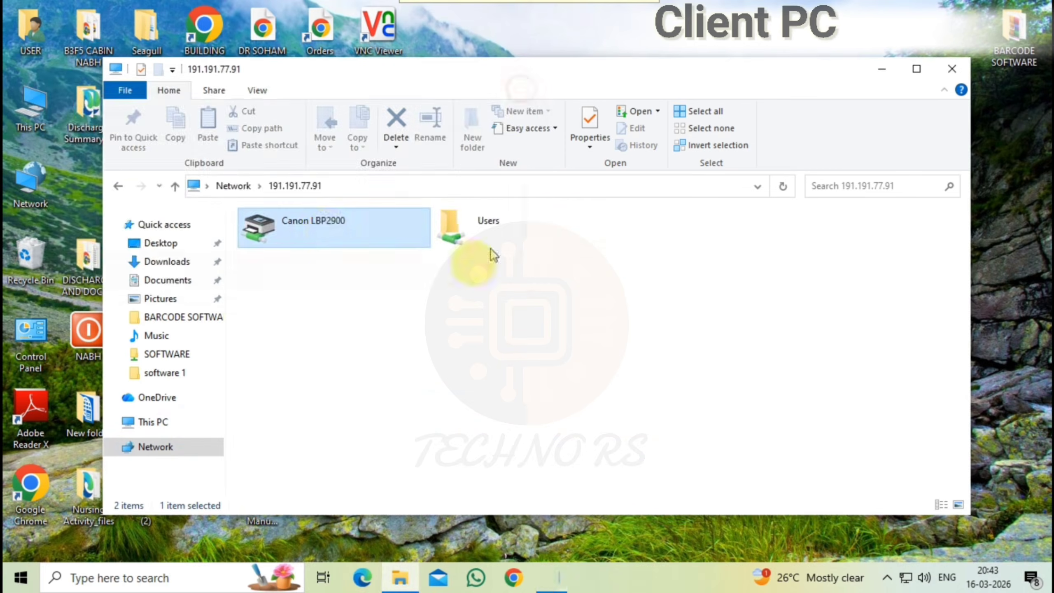
double_click(329, 235)
left_click(518, 89)
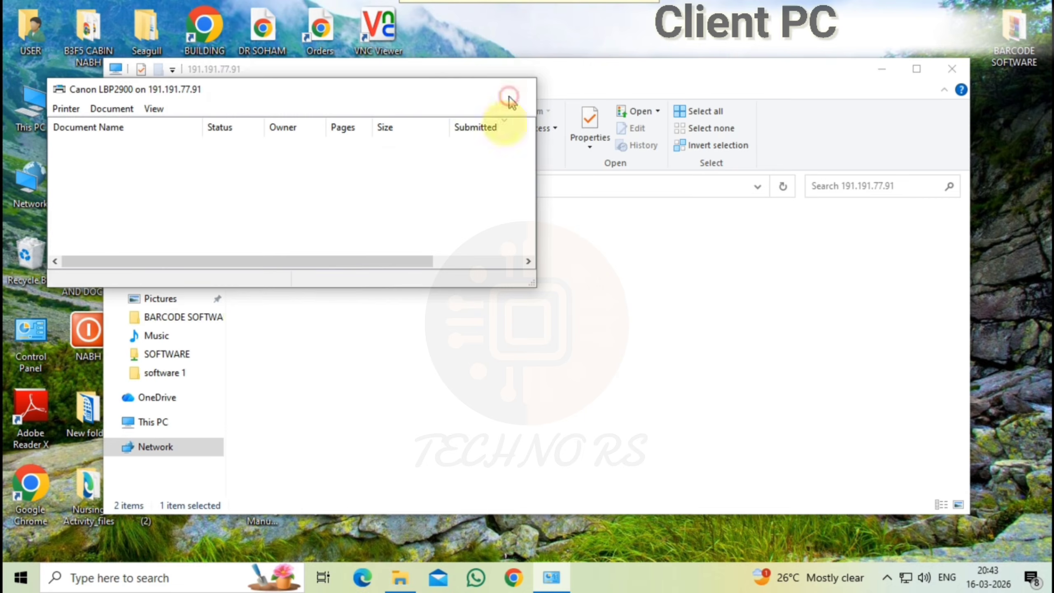
Step: Connect to the shared Canon LBP2900 on 191.191.77.91 once more and close the network folder window
right_click(311, 227)
left_click(353, 253)
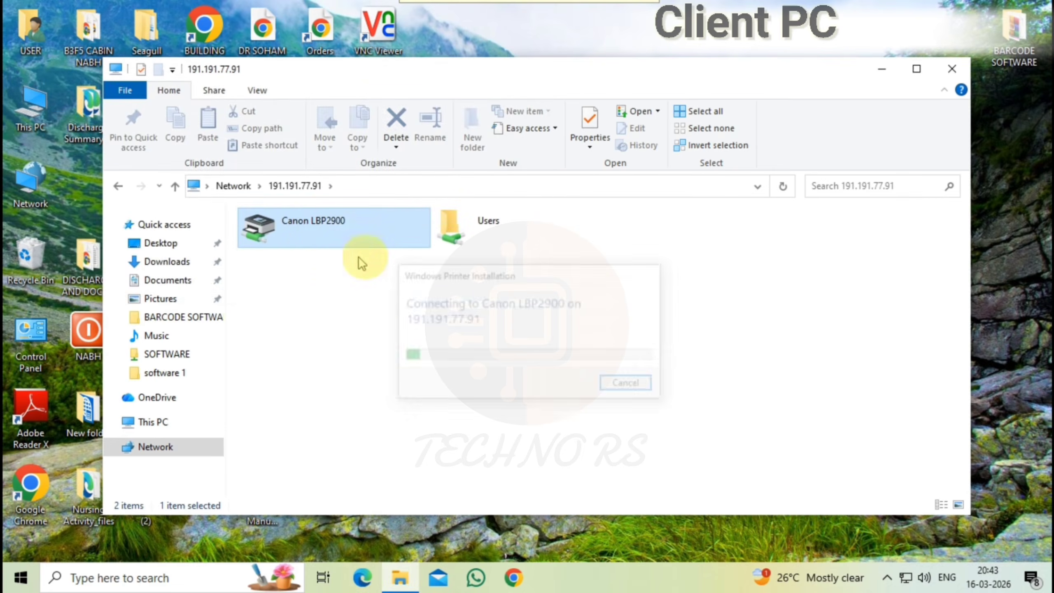
left_click(310, 270)
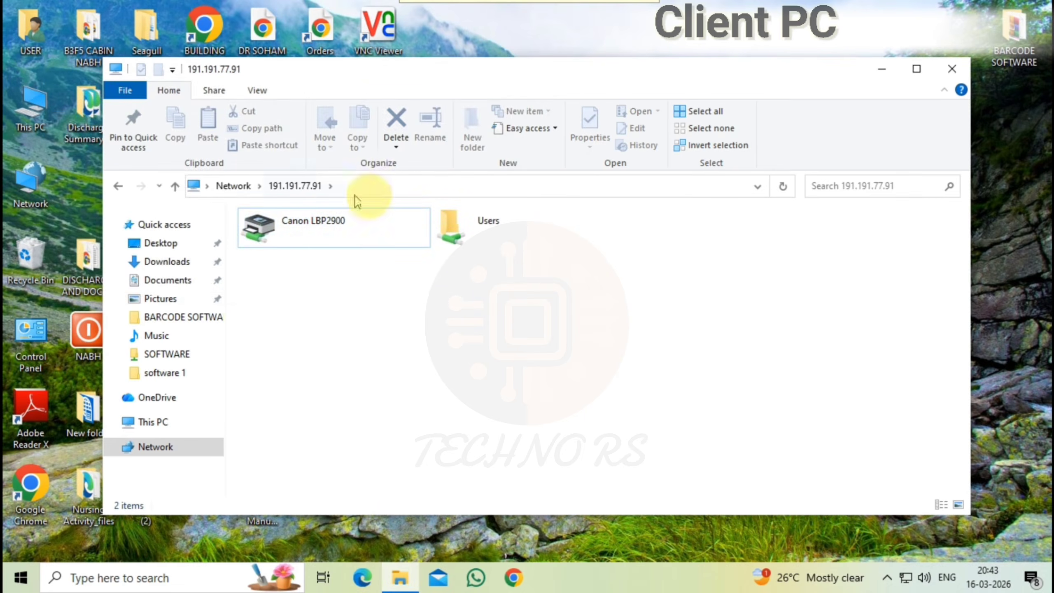
left_click(952, 71)
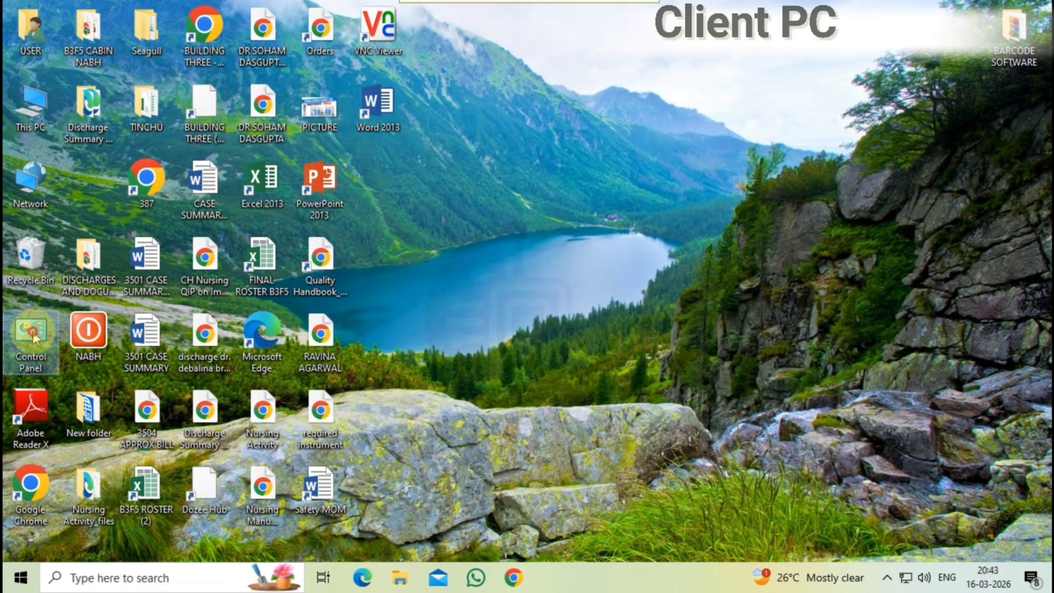
Step: Remove the manually installed local Canon LBP2900 from Devices and Printers in Control Panel, confirming the removal
double_click(31, 334)
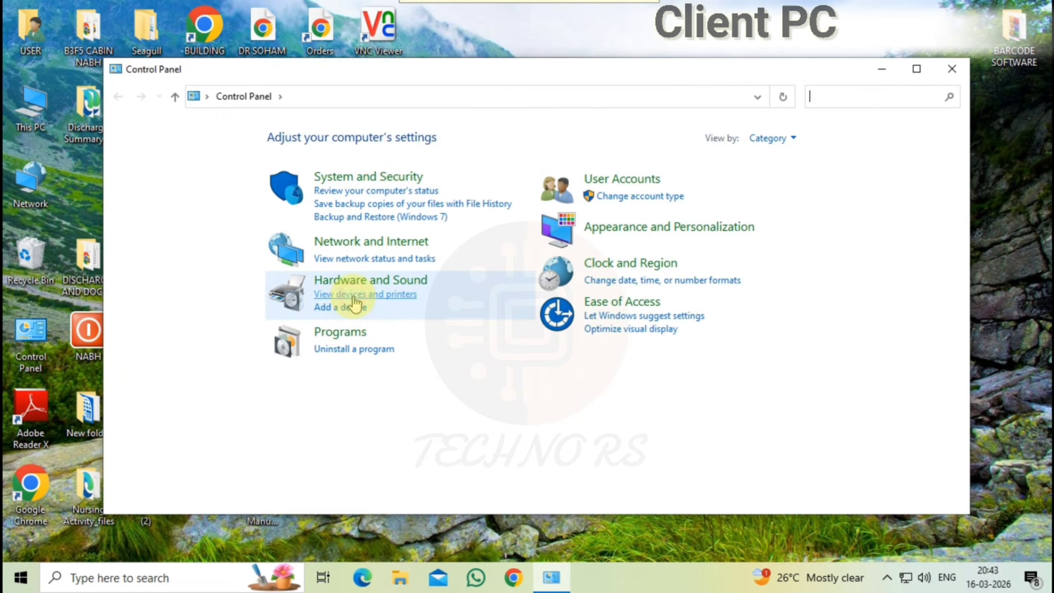
left_click(355, 296)
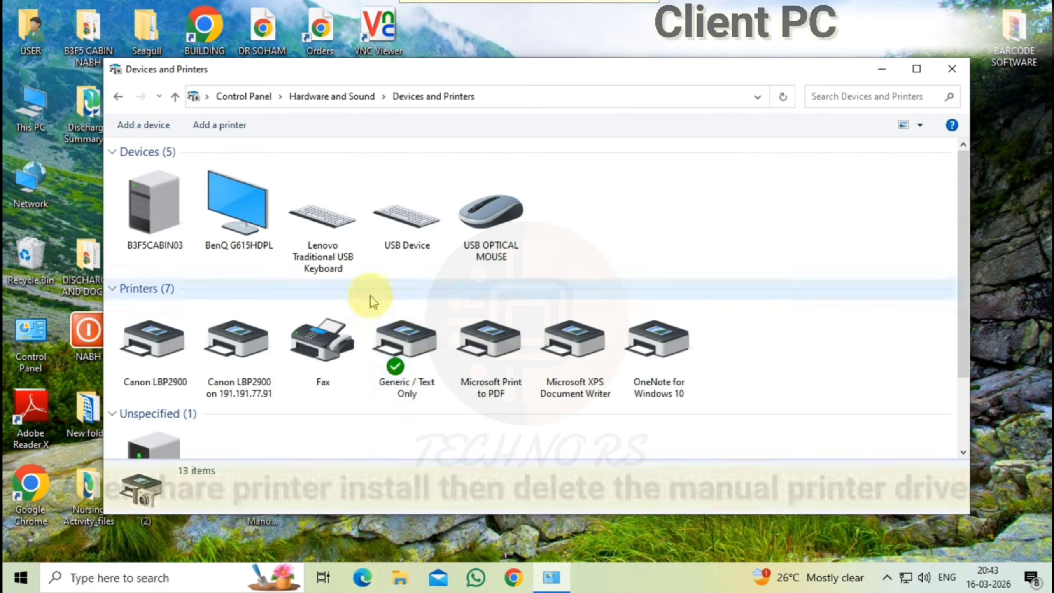
right_click(157, 344)
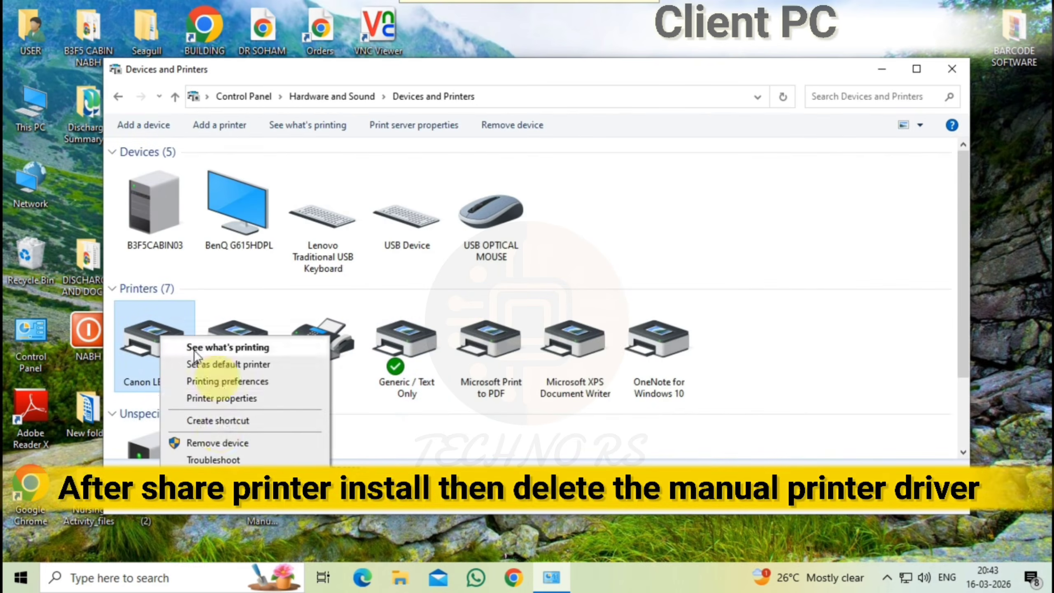
left_click(200, 444)
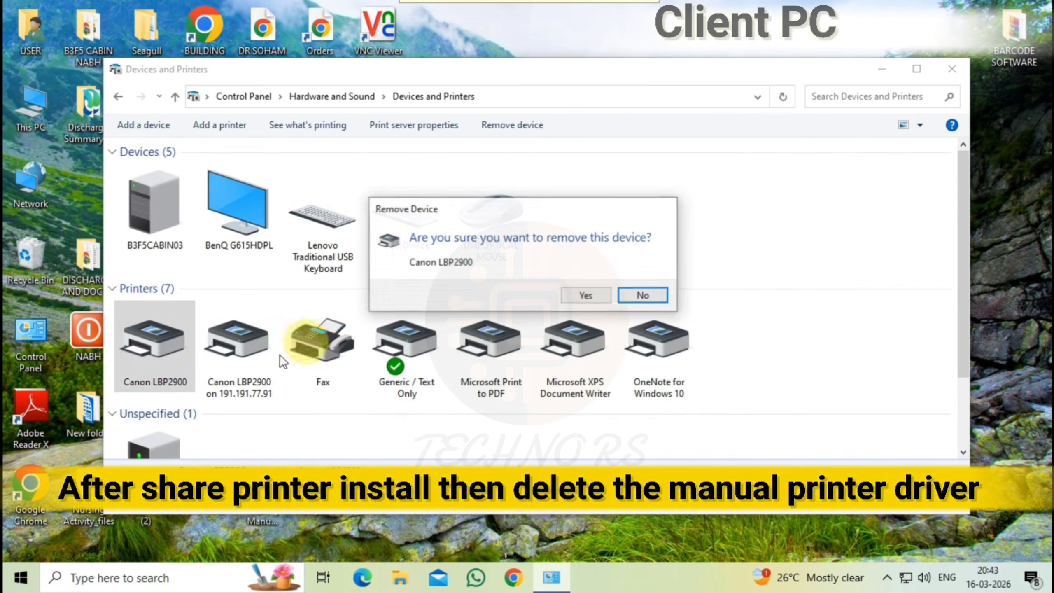
left_click(588, 298)
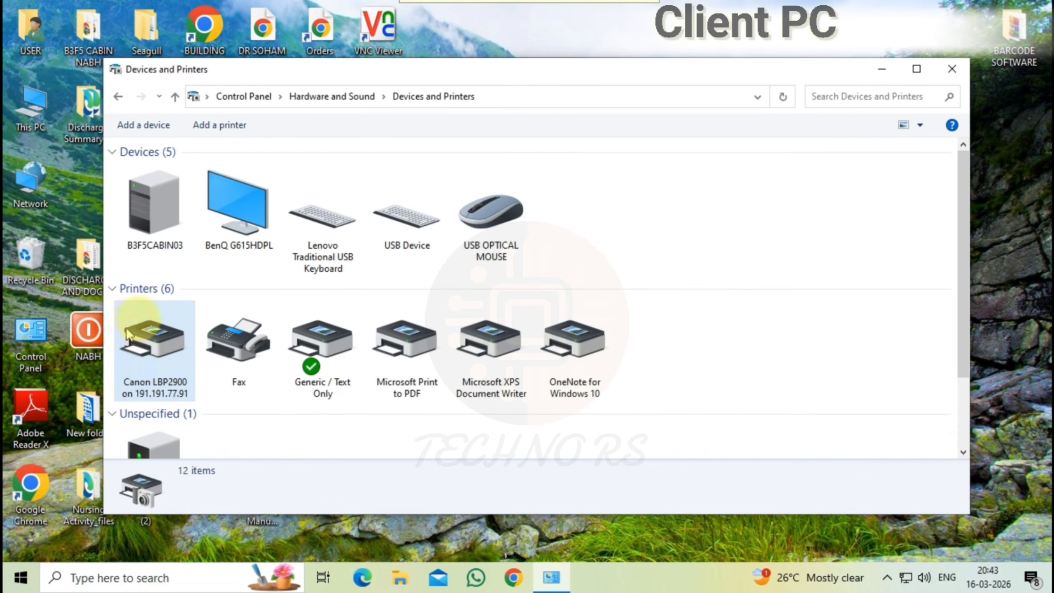
Step: Print a test page from the printer properties of Canon LBP2900 on 191.191.77.91, and close the properties dialog
left_click(170, 371)
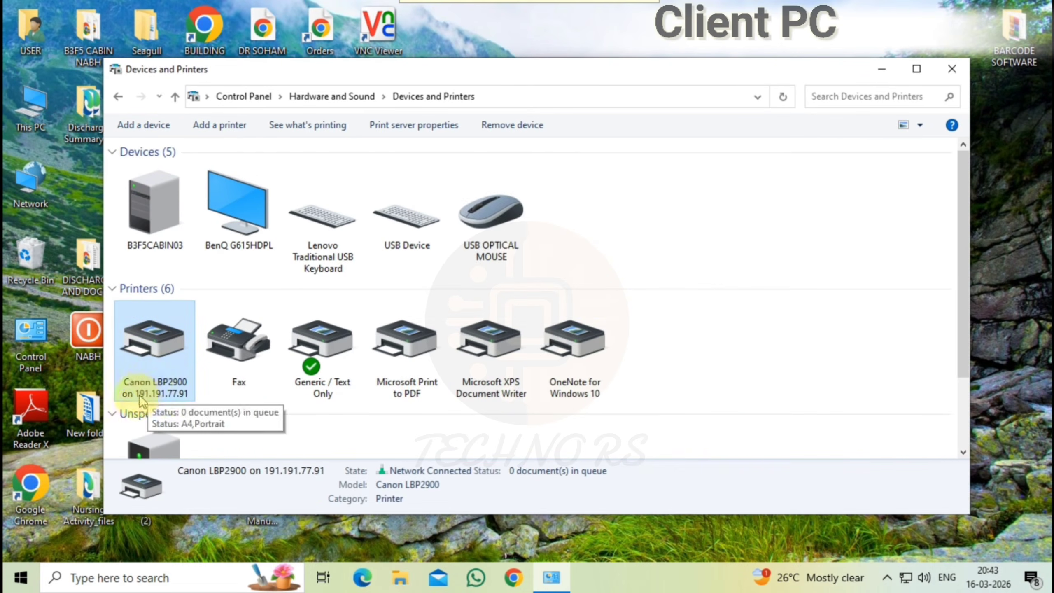
right_click(157, 356)
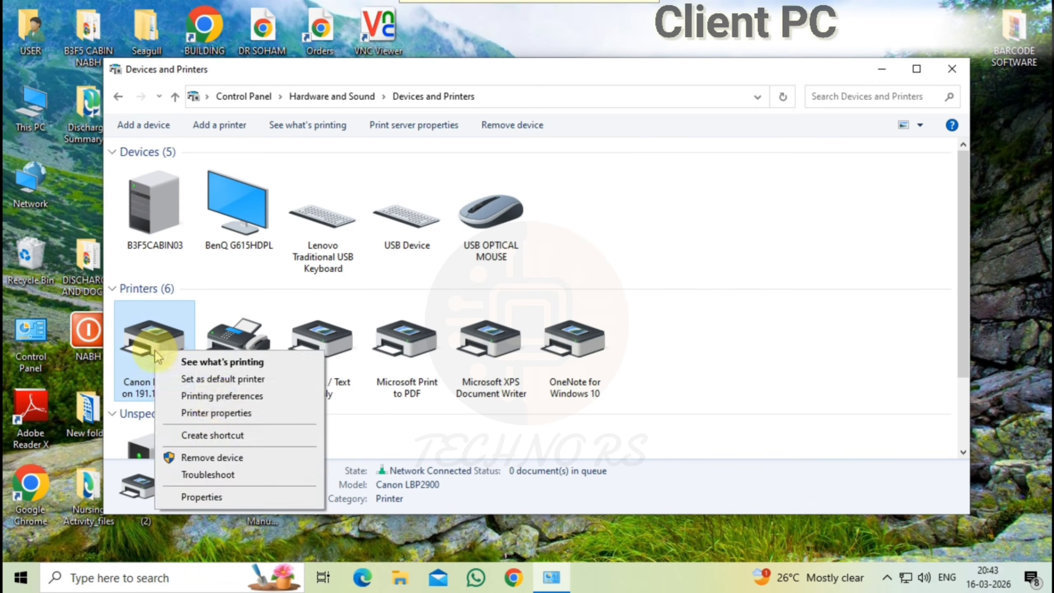
left_click(208, 413)
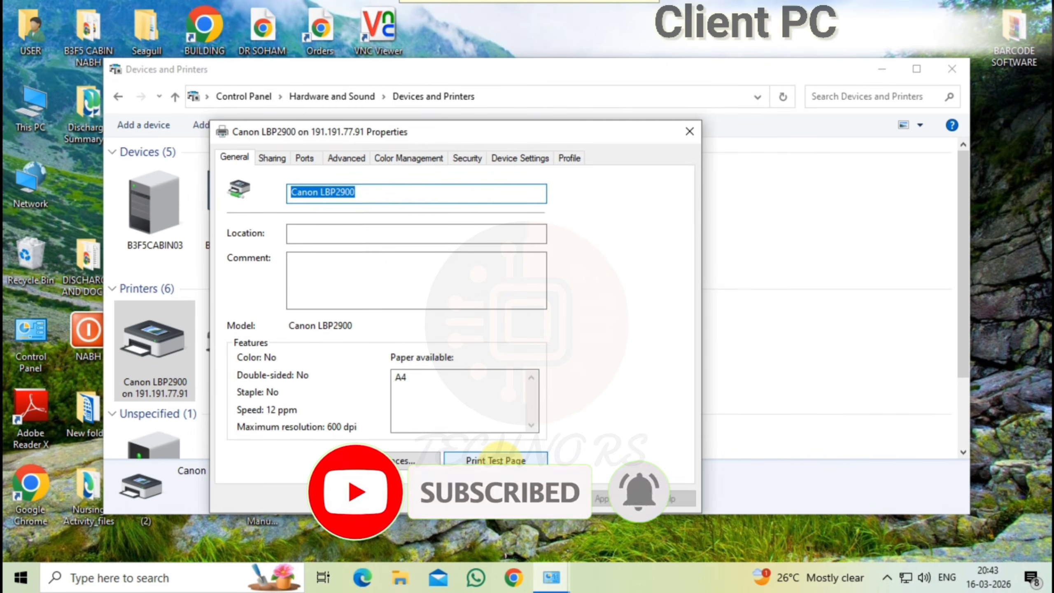
left_click(481, 459)
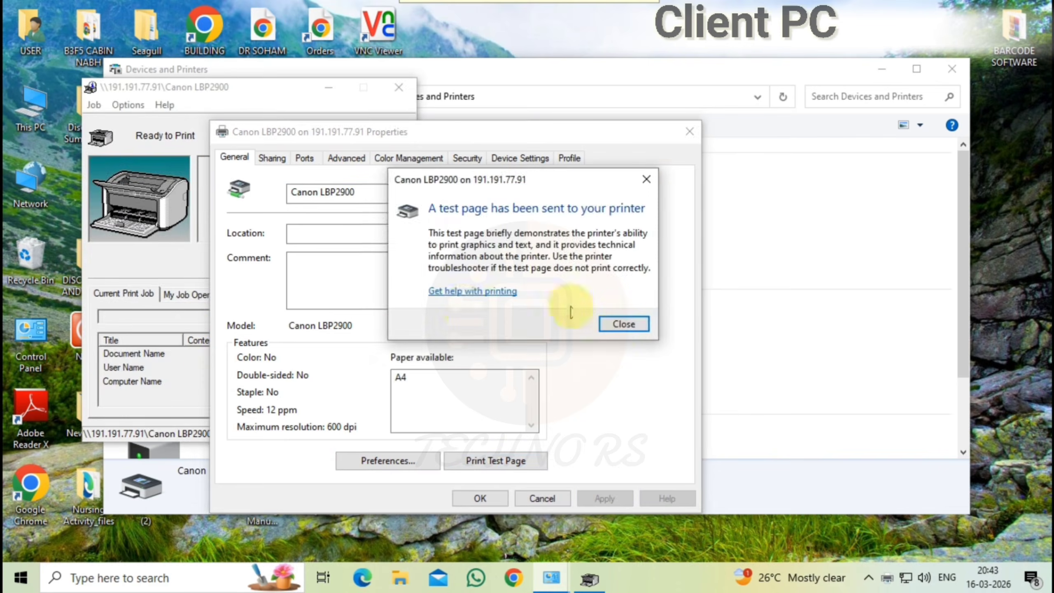
left_click(622, 326)
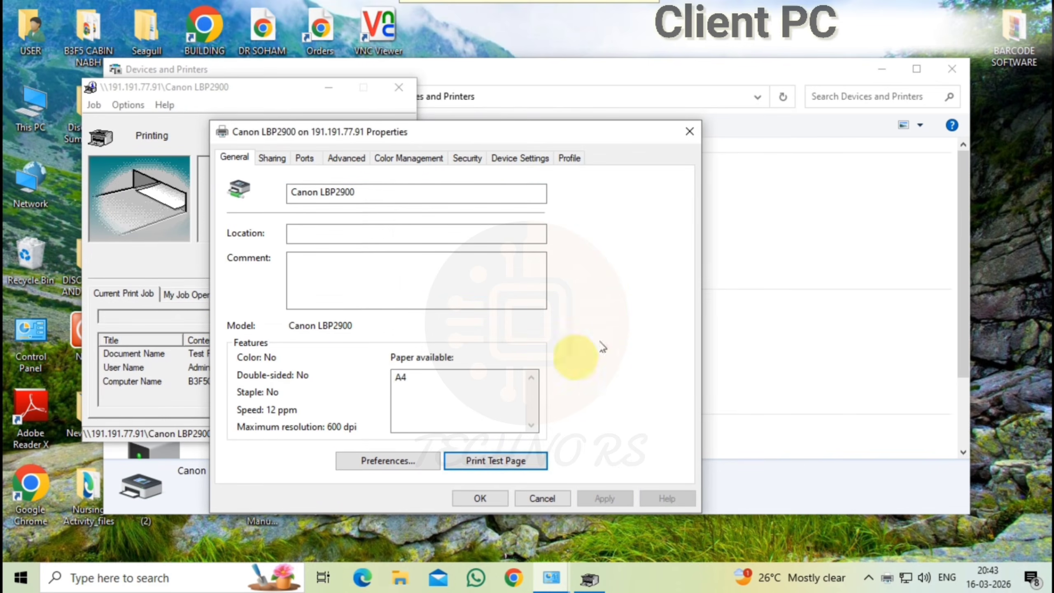
left_click(481, 498)
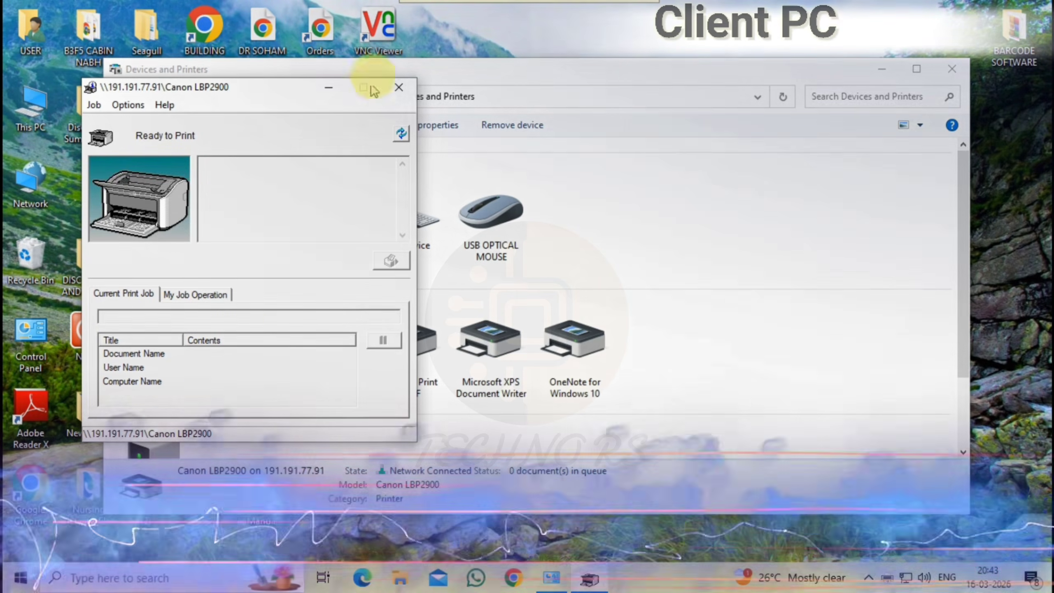
Step: Close the Canon LBP2900 status window and the Devices and Printers window to return to the desktop
left_click(399, 87)
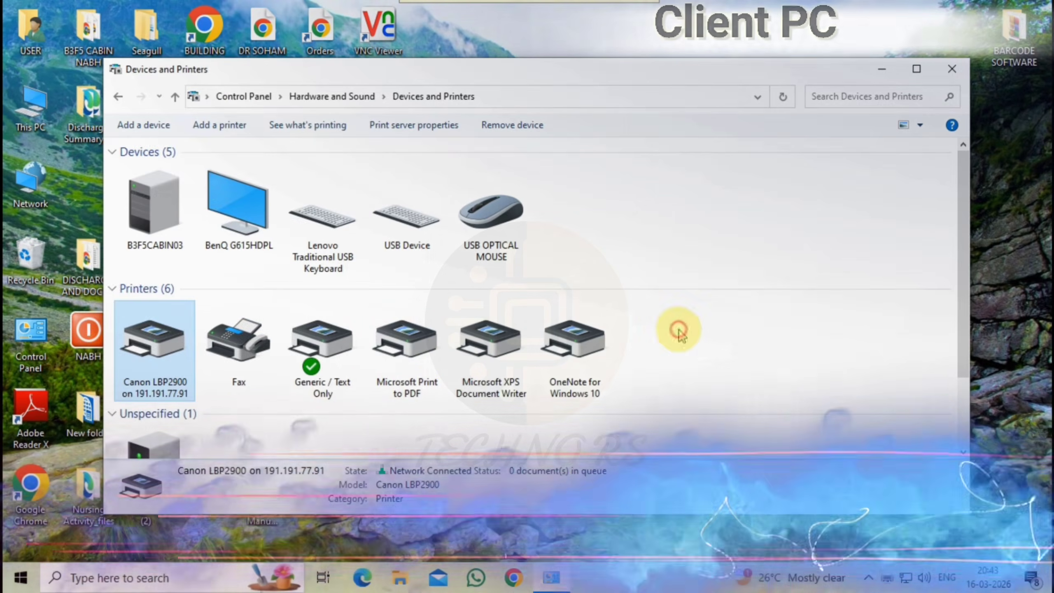
left_click(952, 69)
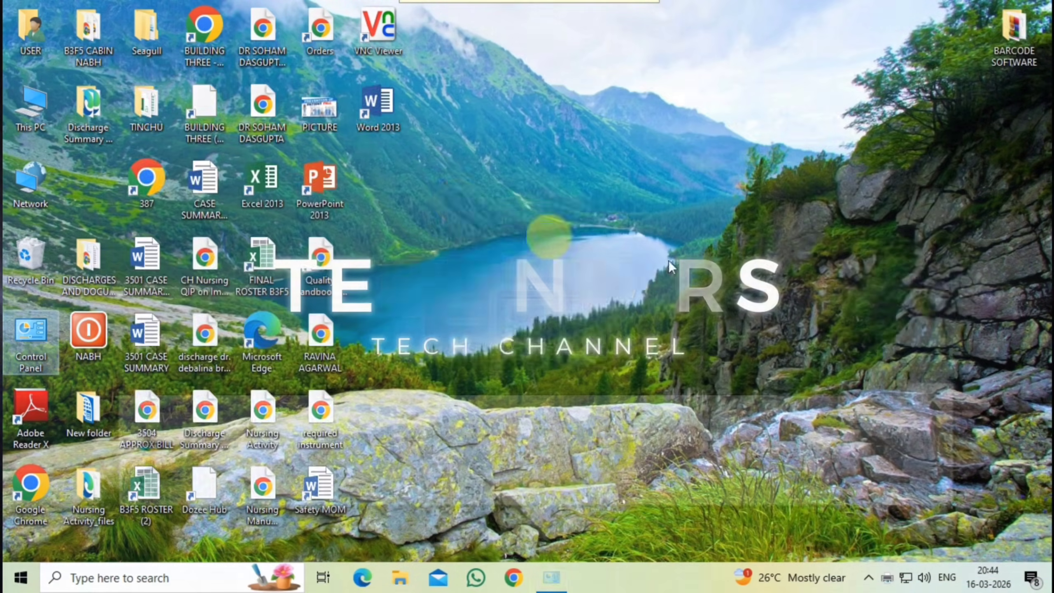
right_click(458, 202)
left_click(497, 244)
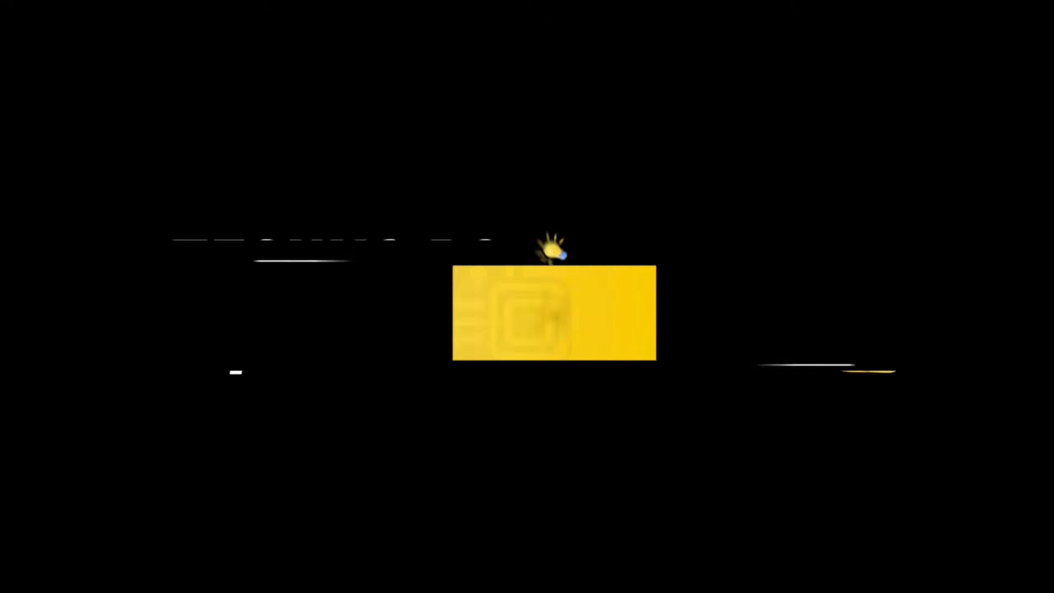